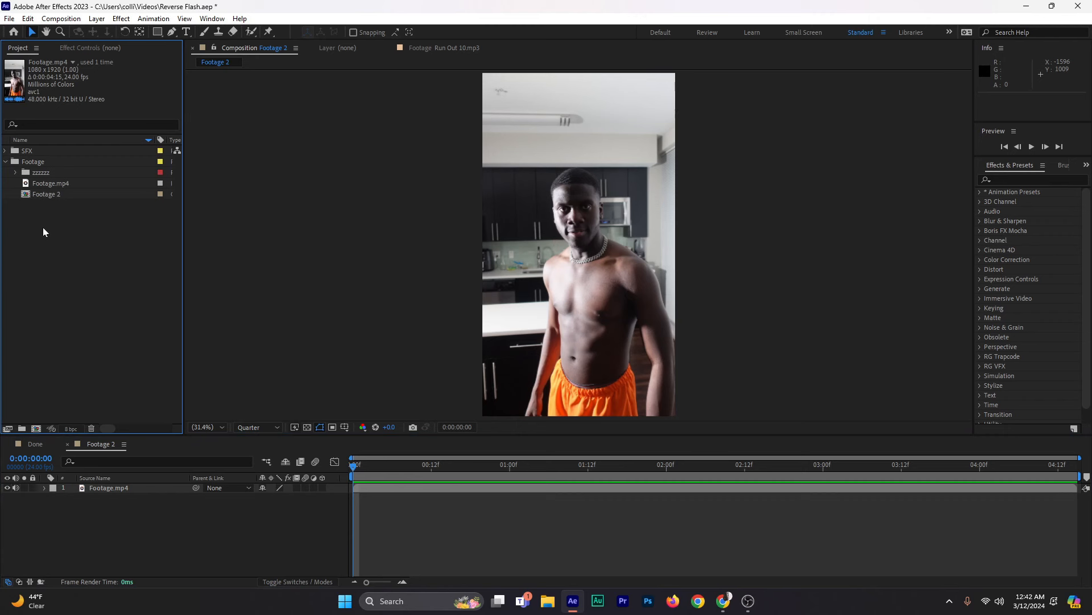
Step: Look through the project's SFX and Footage folders and the sound files they hold
left_click(56, 173)
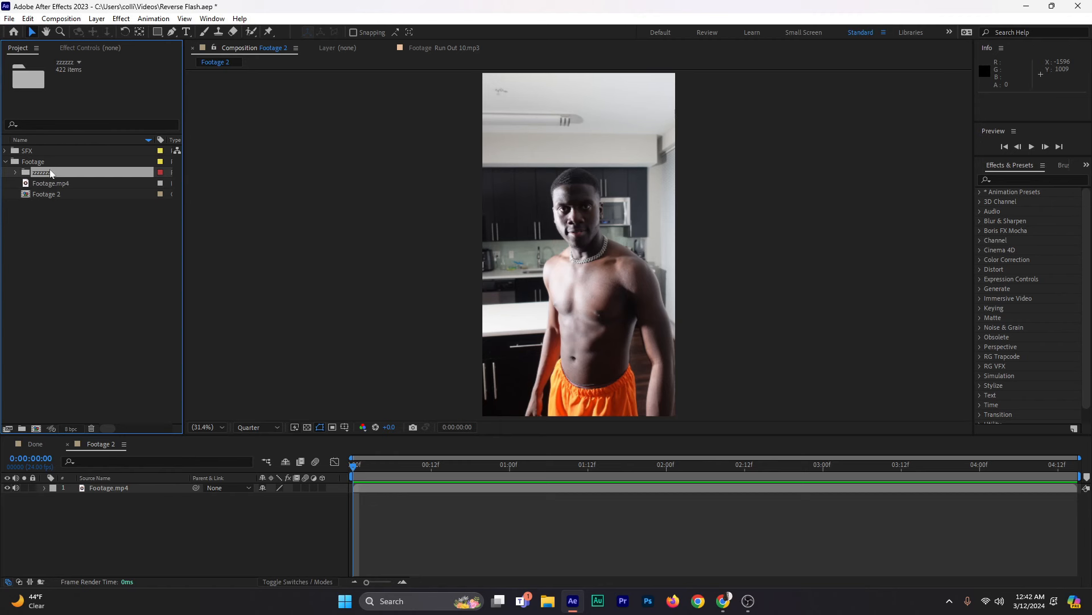
left_click(6, 162)
left_click(6, 151)
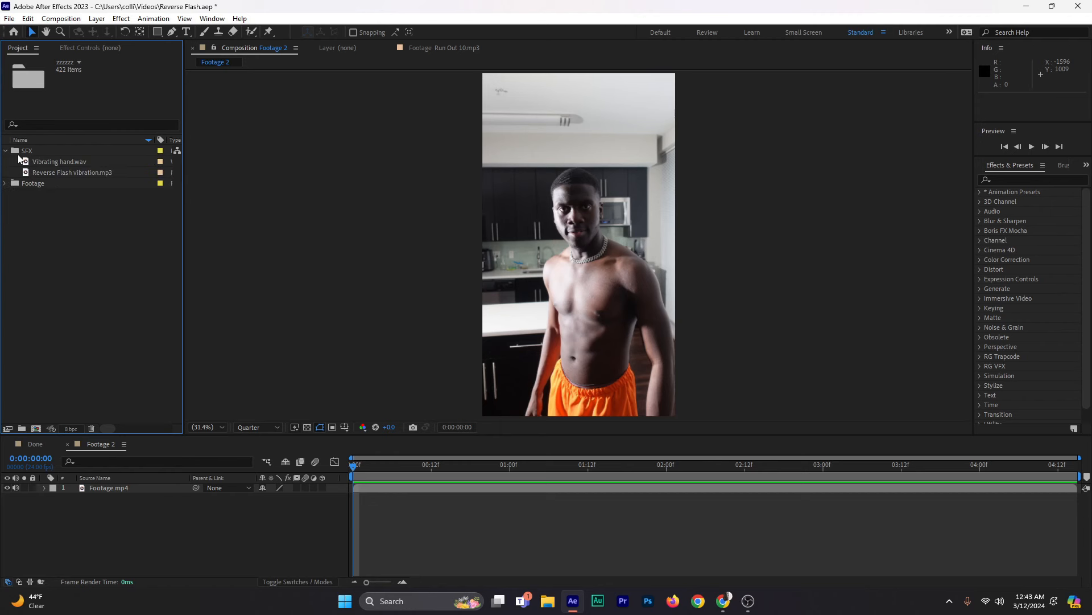
left_click(47, 163)
left_click(45, 170)
left_click(6, 151)
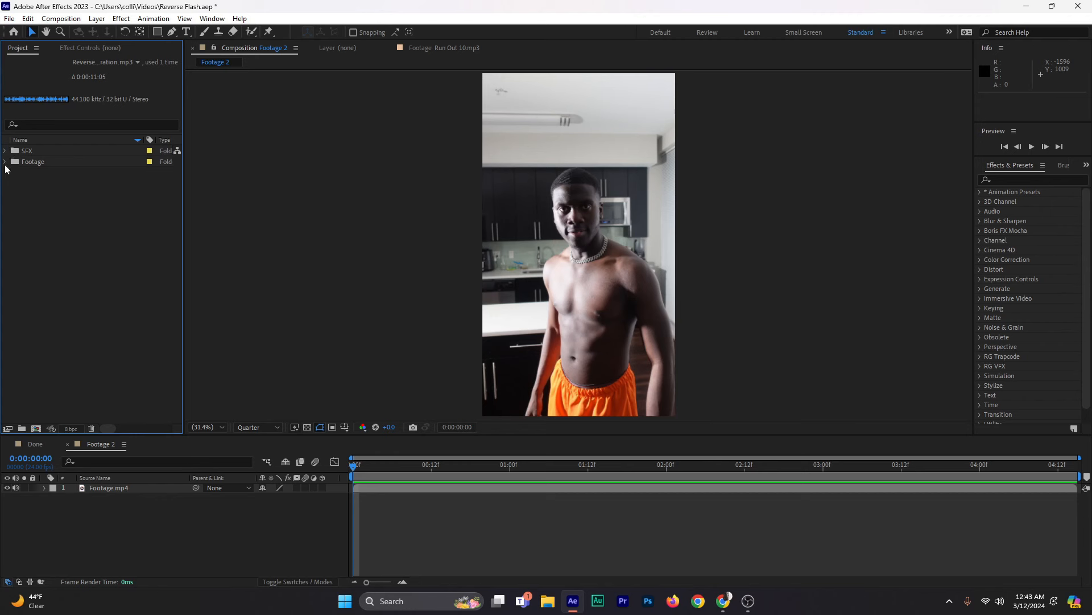
left_click(5, 162)
Step: Add a second copy of Footage.mp4 to the Footage 2 composition and delete that copy
left_click(45, 183)
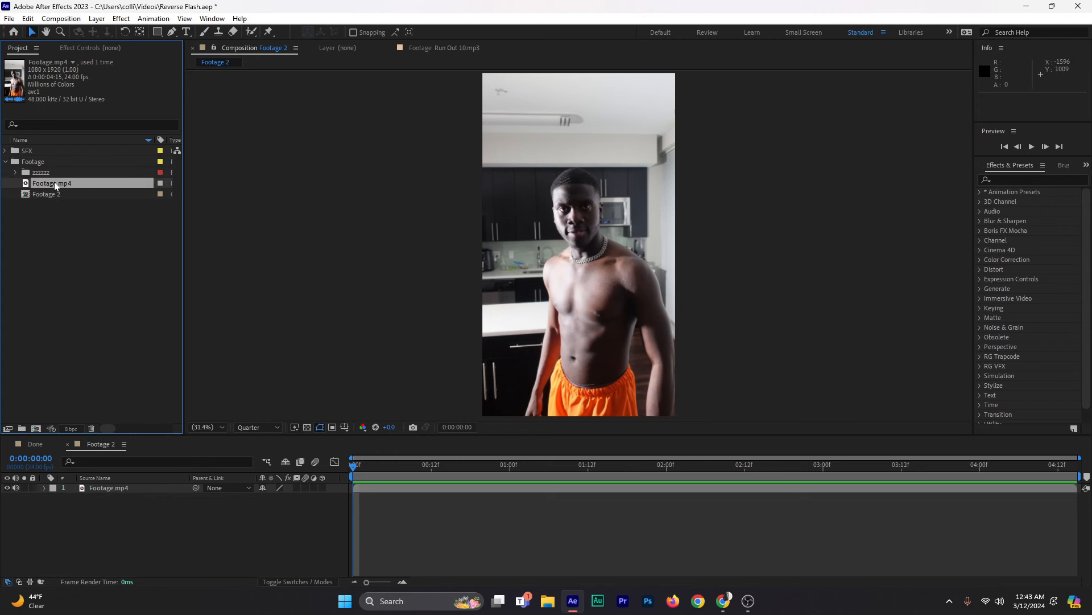
left_click_drag(54, 182, 103, 500)
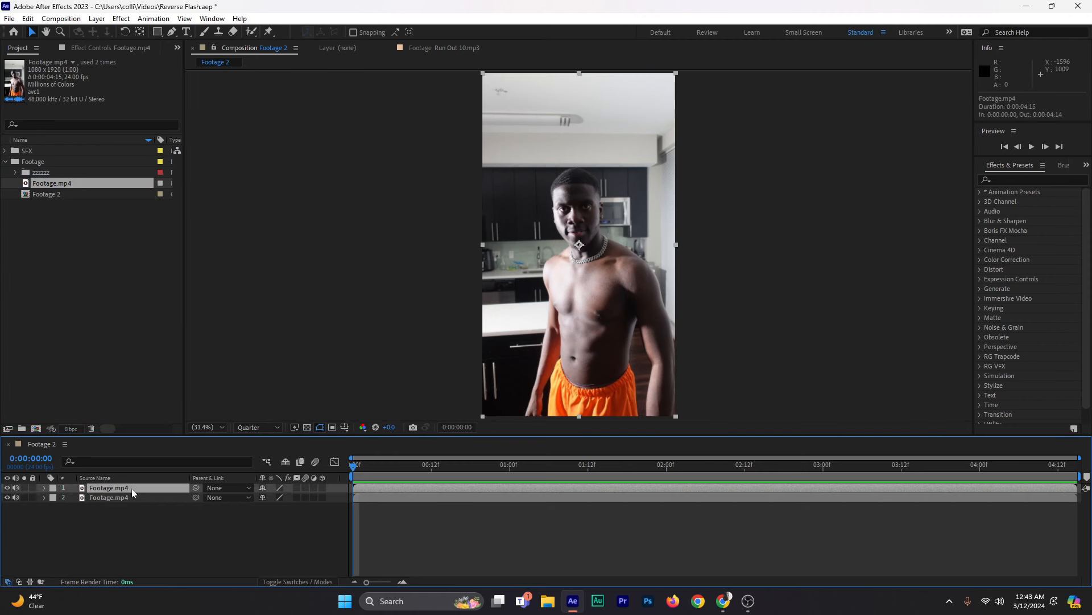
key("Delete")
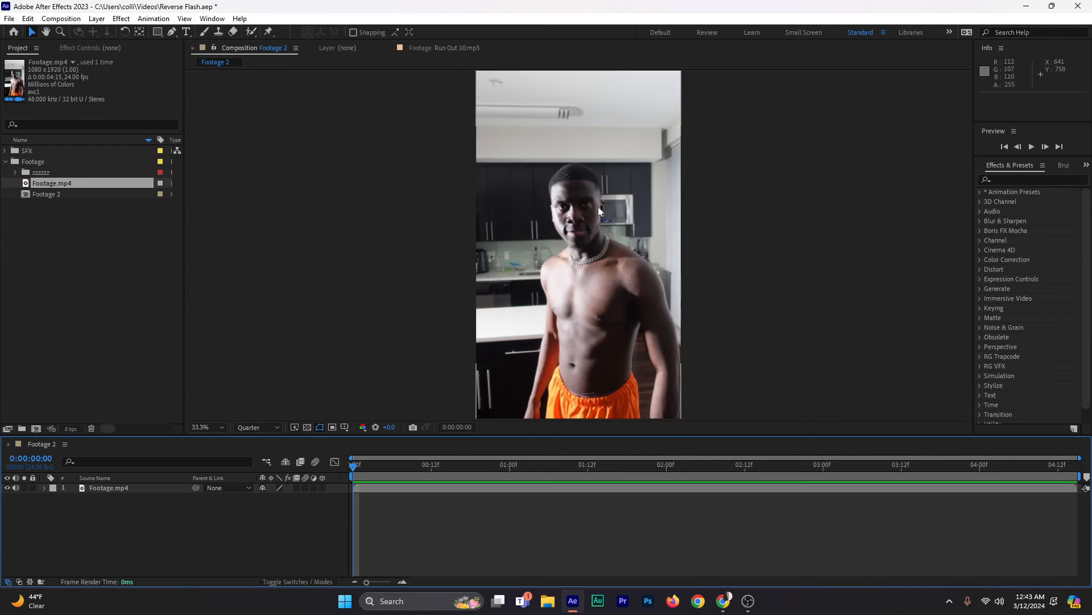
Step: Set the preview resolution of the Footage 2 composition to Full
scroll(598, 207, "up", 4)
scroll(593, 182, "down", 4)
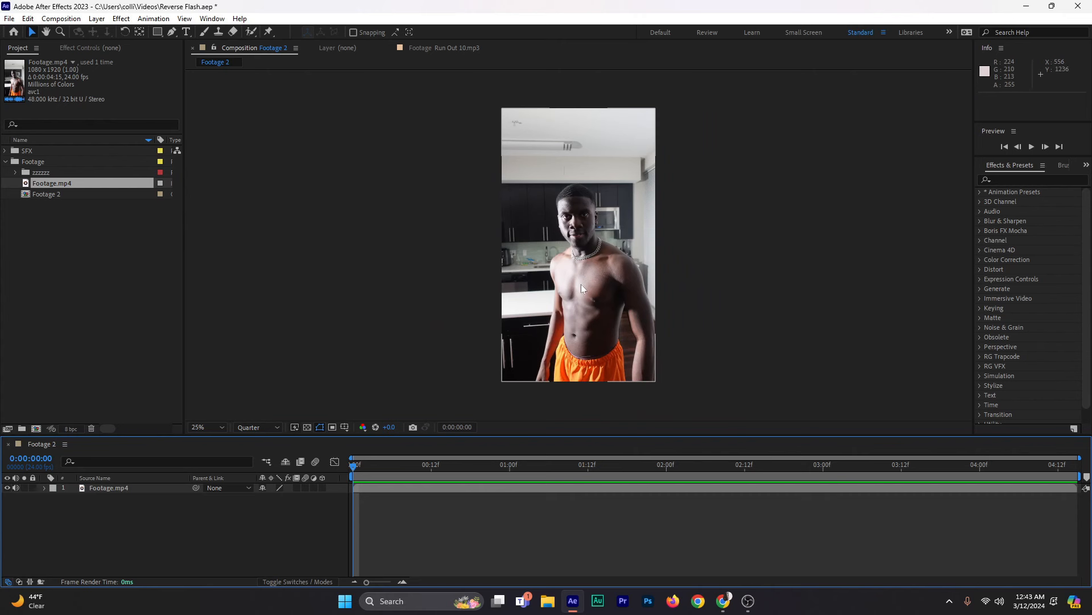
left_click(257, 427)
left_click(262, 453)
scroll(567, 271, "up", 4)
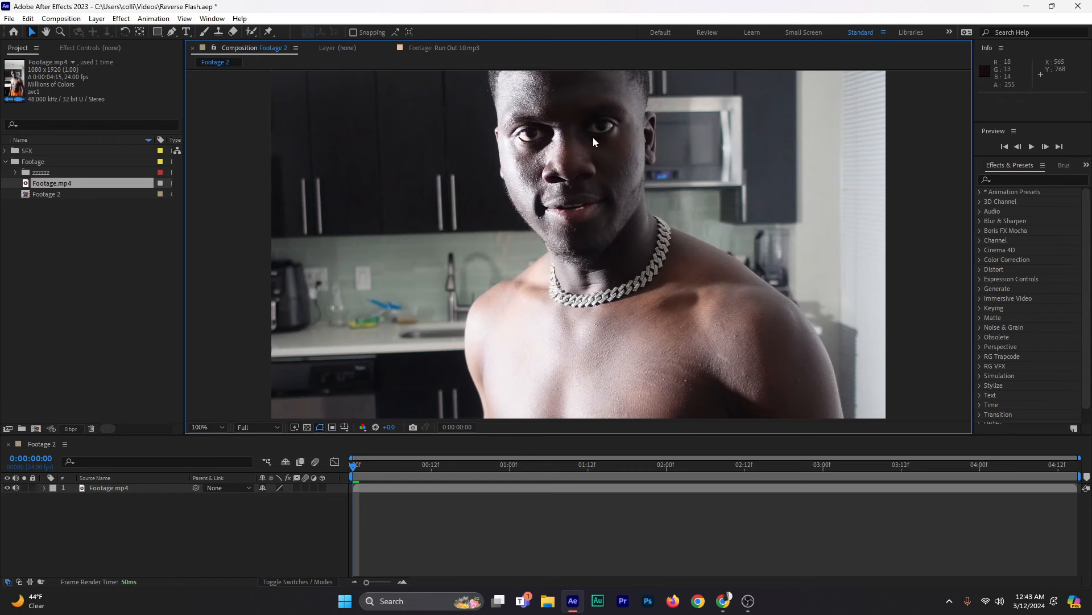
Step: Bring up the Tracker controls with the Footage.mp4 layer selected
scroll(593, 138, "up", 1)
scroll(613, 204, "up", 1)
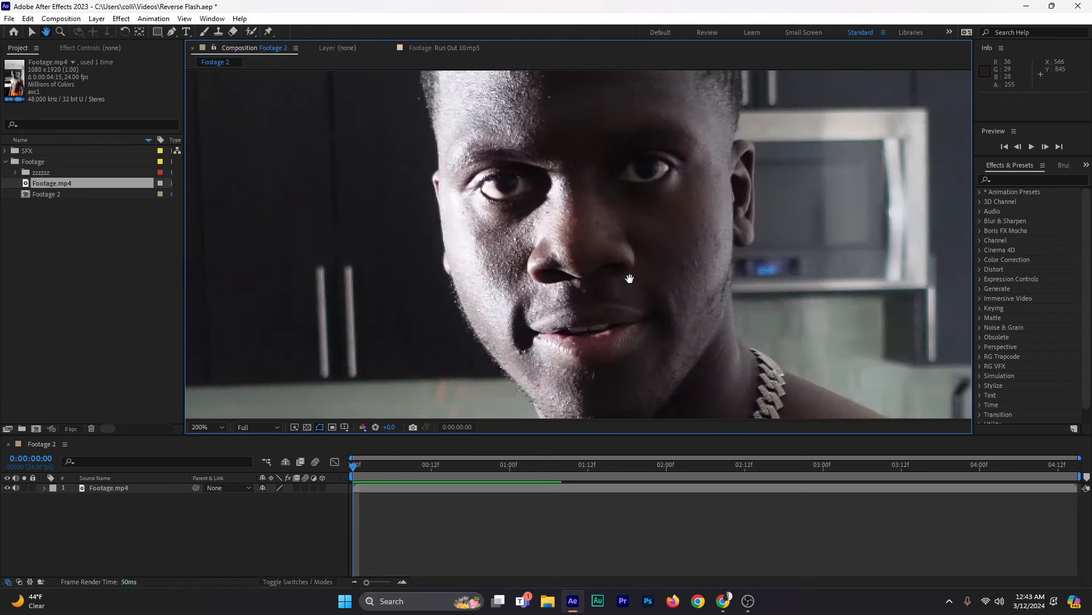
scroll(612, 204, "up", 1)
left_click_drag(609, 178, 633, 314)
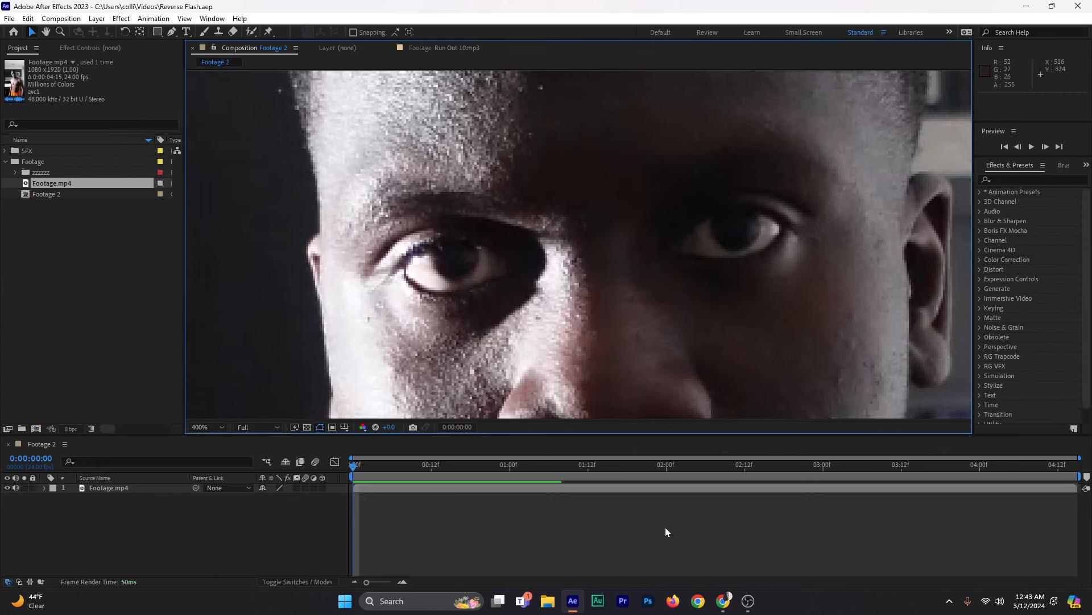
left_click(114, 488)
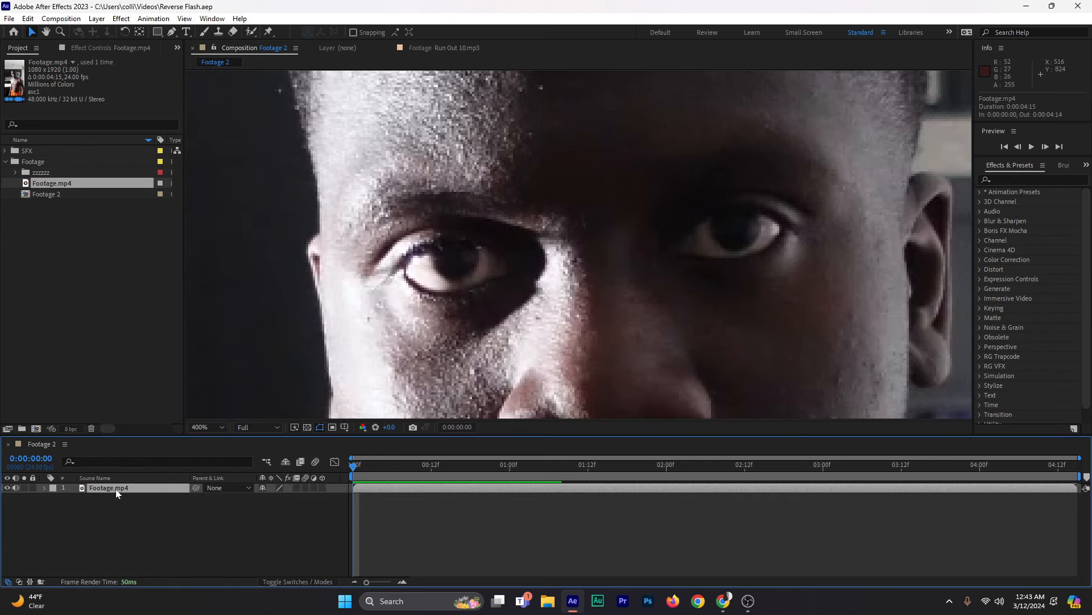
left_click(1087, 165)
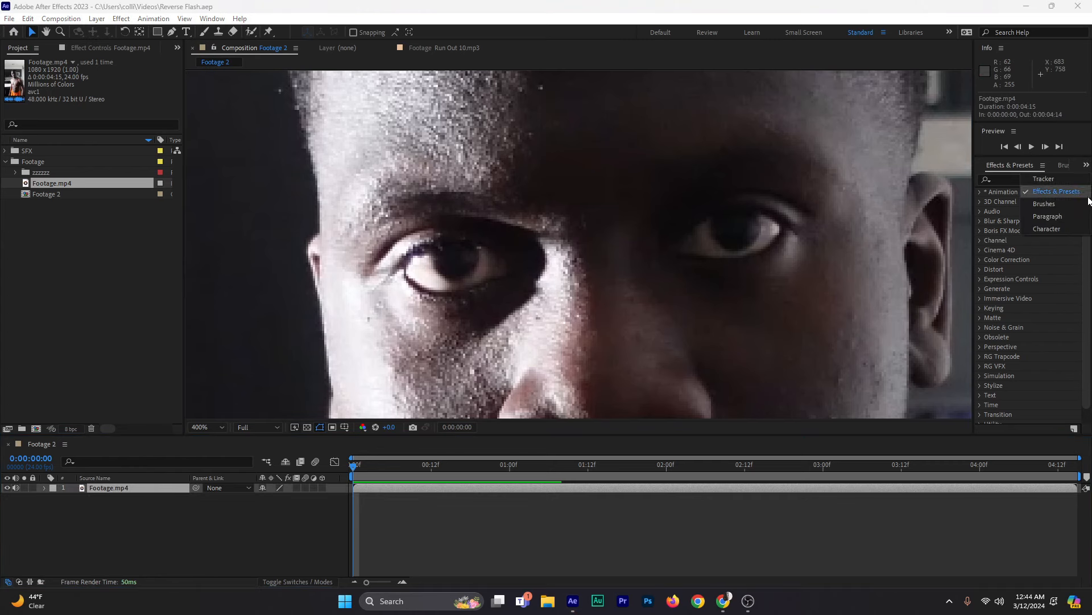
left_click(1081, 179)
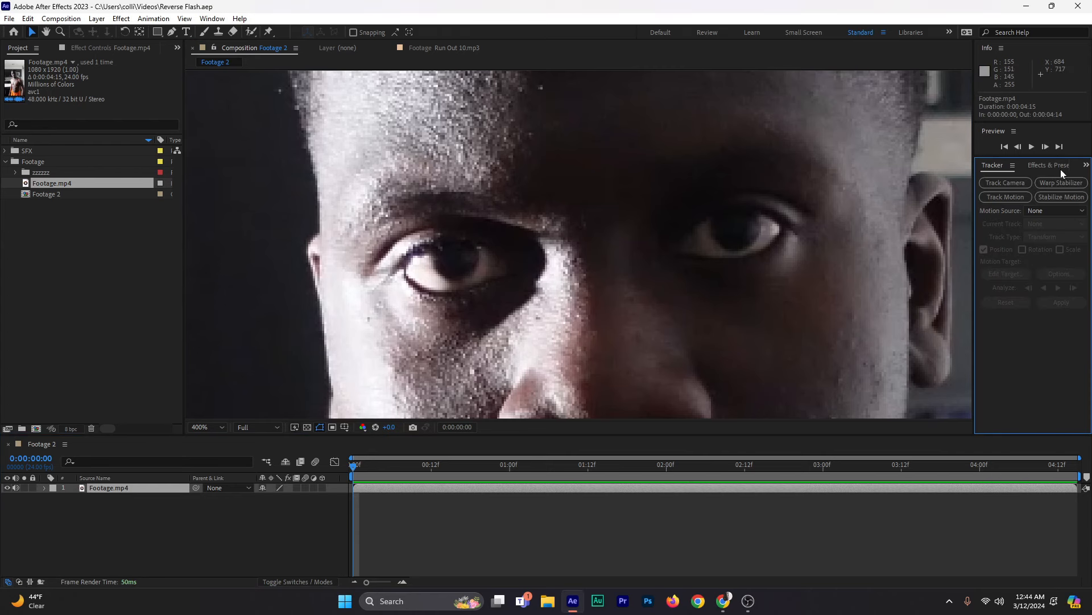
left_click(107, 492)
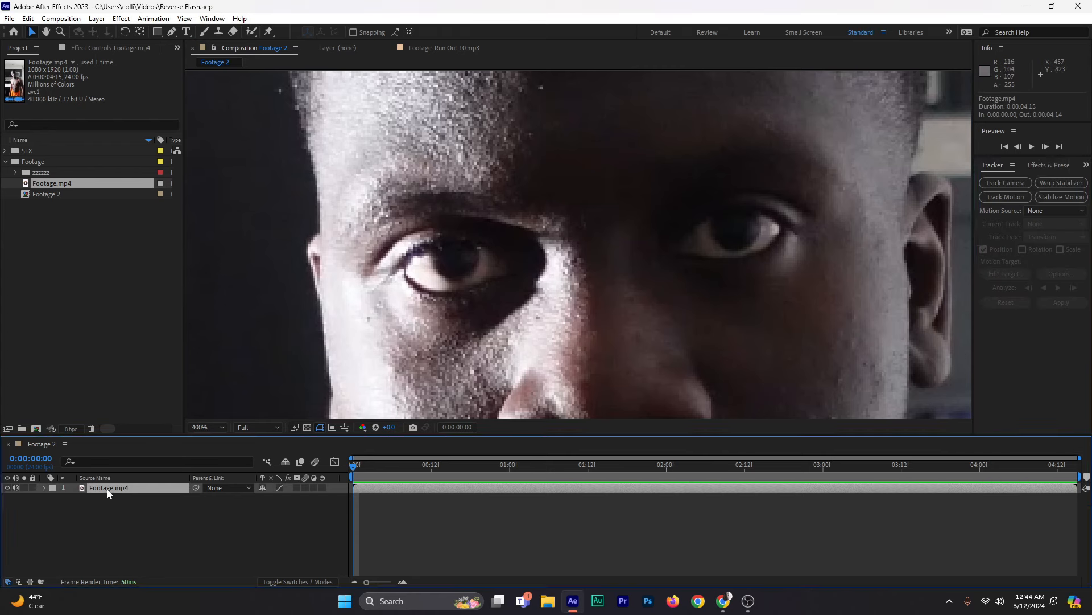
left_click(208, 18)
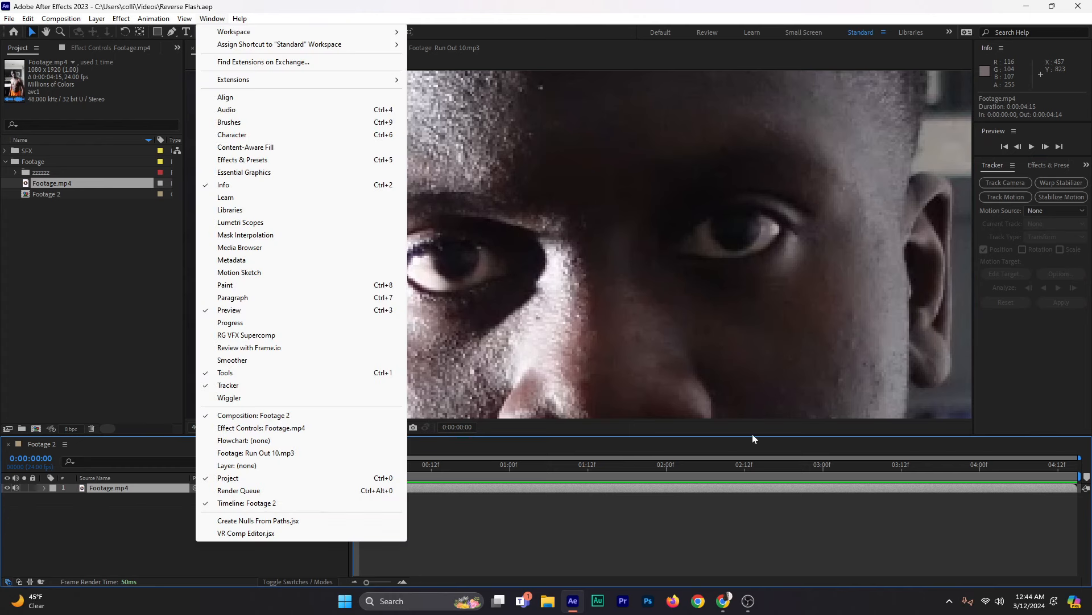
left_click(393, 548)
left_click(409, 518)
left_click(365, 486)
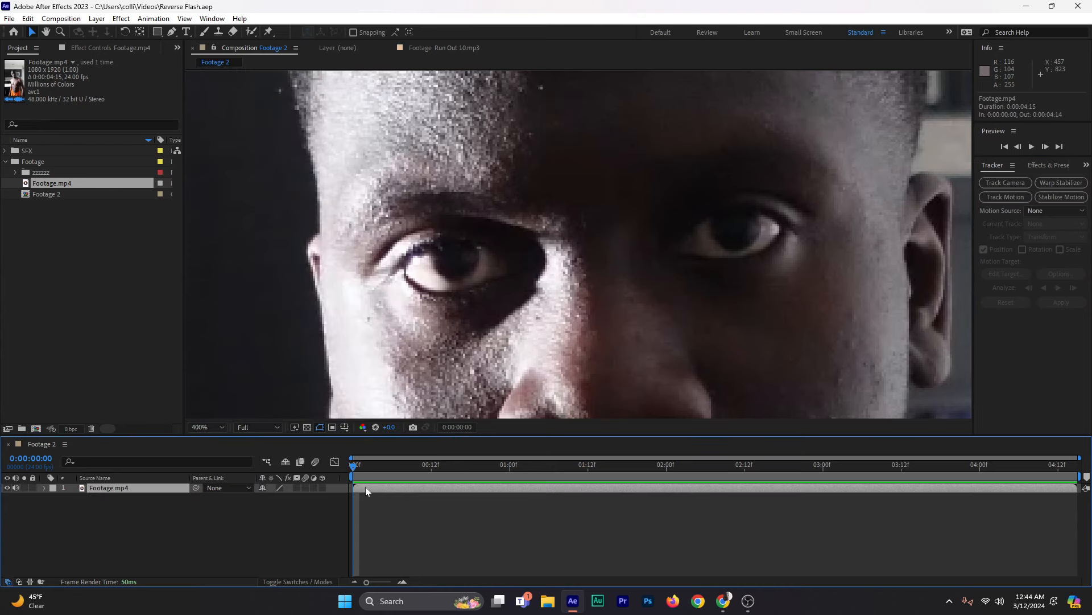
Step: Motion-track the eye on the left side of the image in Footage.mp4, enclosing its pupil with the track point and analyzing forward
left_click(1005, 197)
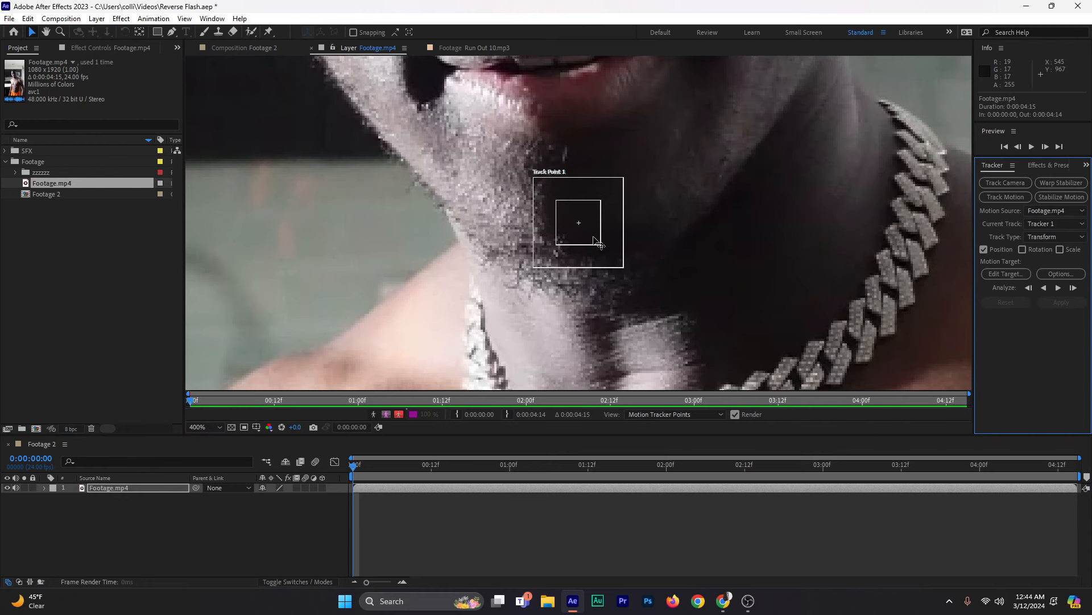
left_click_drag(588, 231, 464, 316)
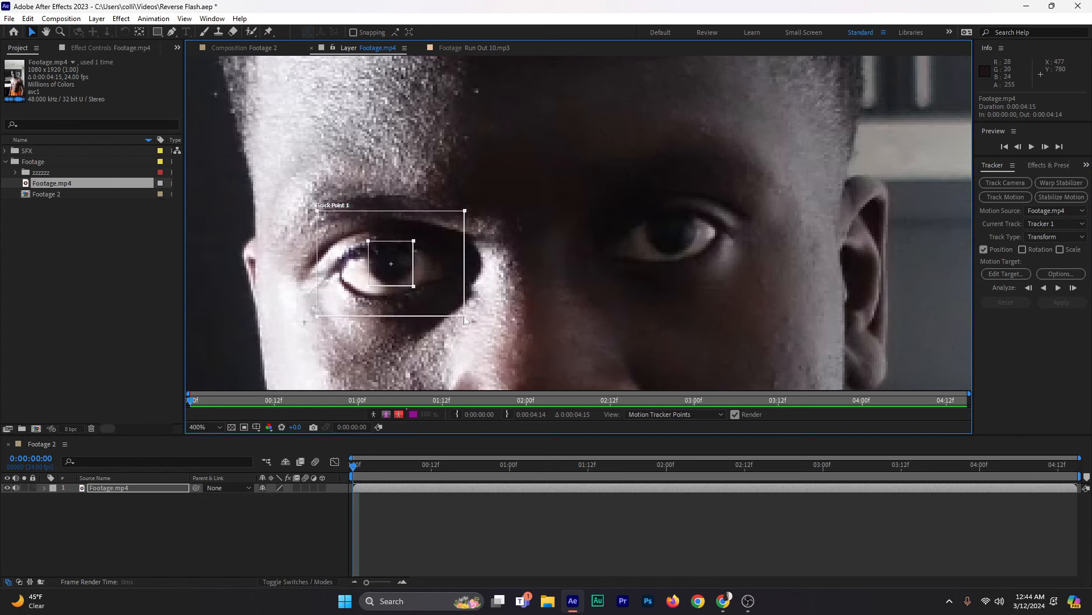
left_click_drag(414, 286, 420, 289)
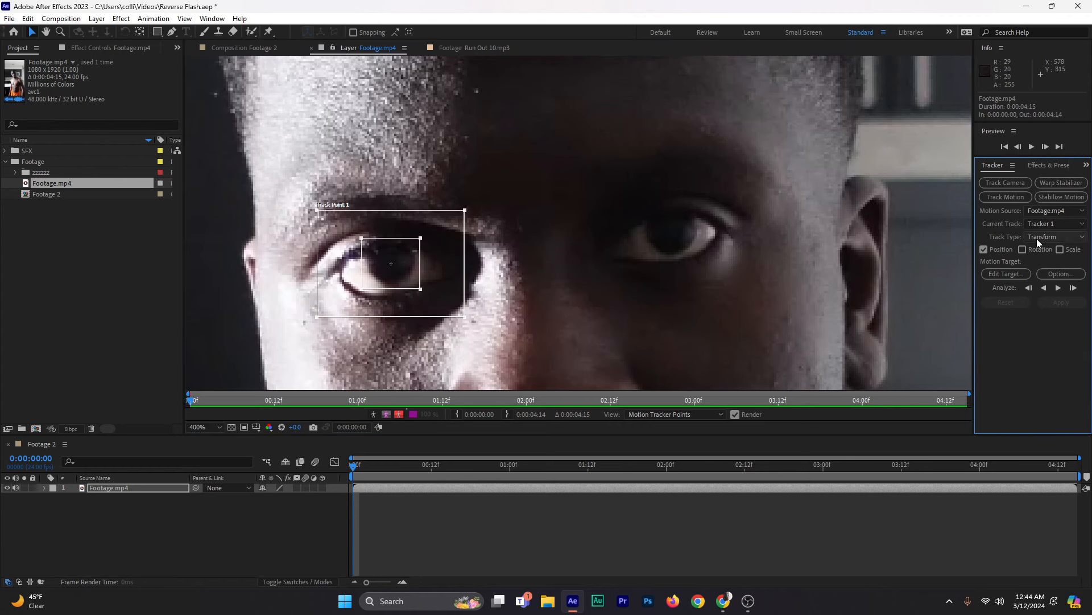
left_click(1059, 286)
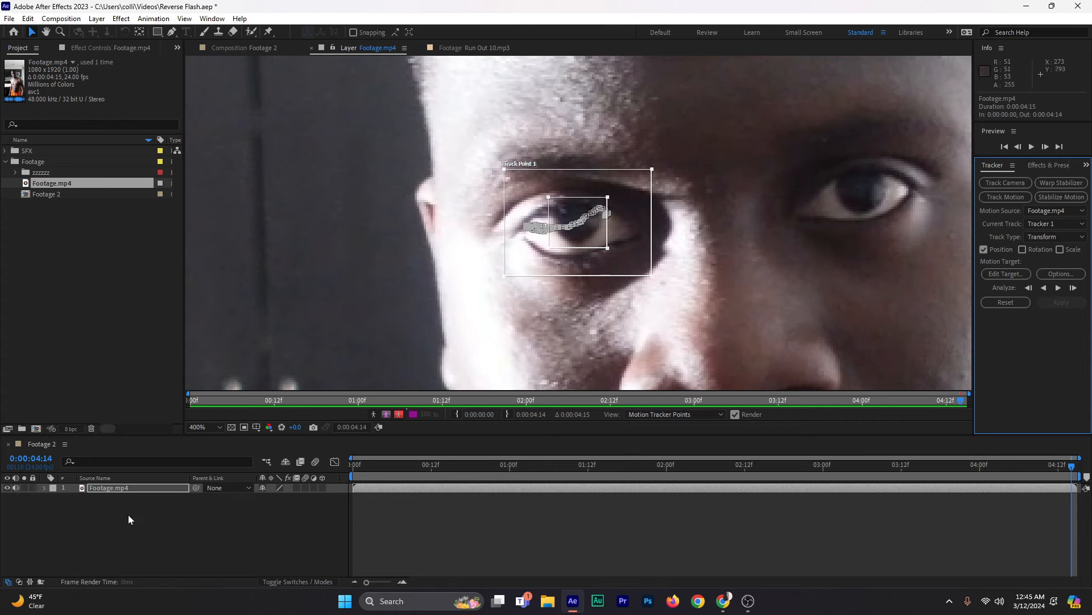
Step: Add a null object to the Footage 2 composition, above the Footage.mp4 layer
right_click(89, 513)
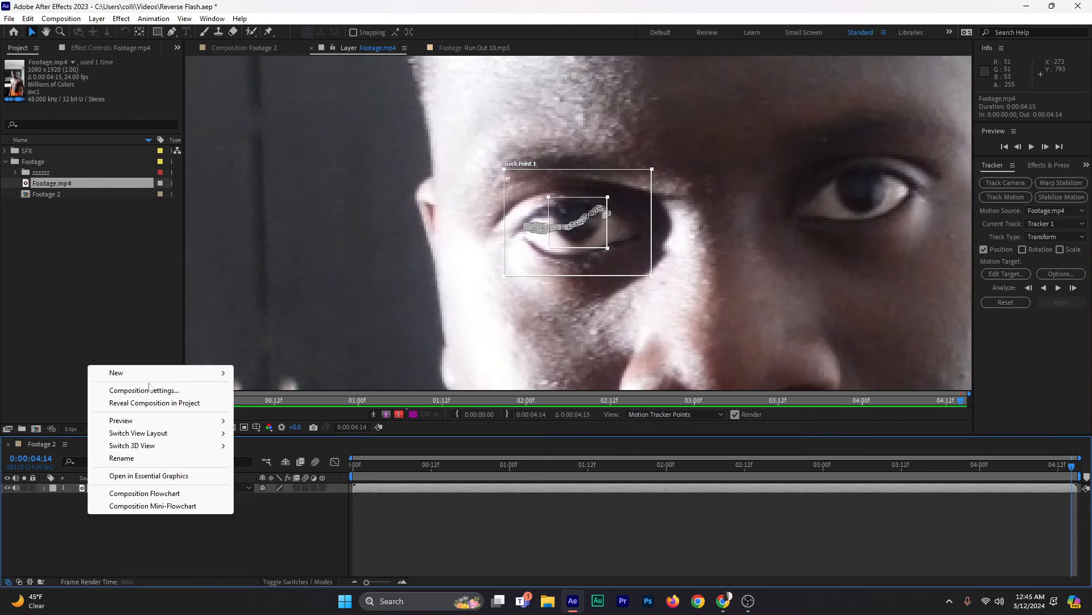
mouse_move(153, 374)
left_click(273, 444)
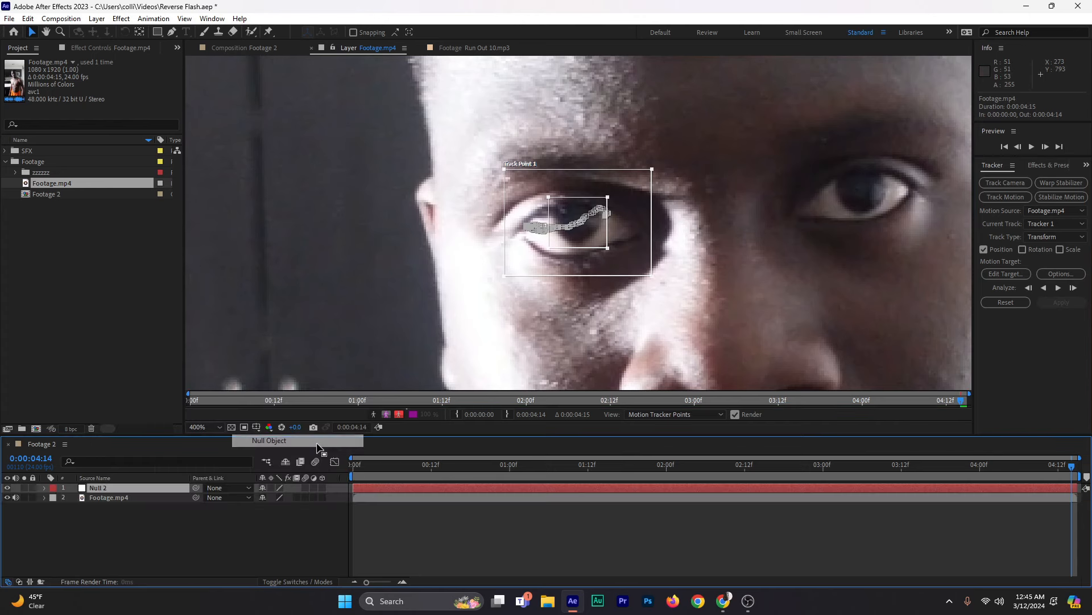
right_click(139, 487)
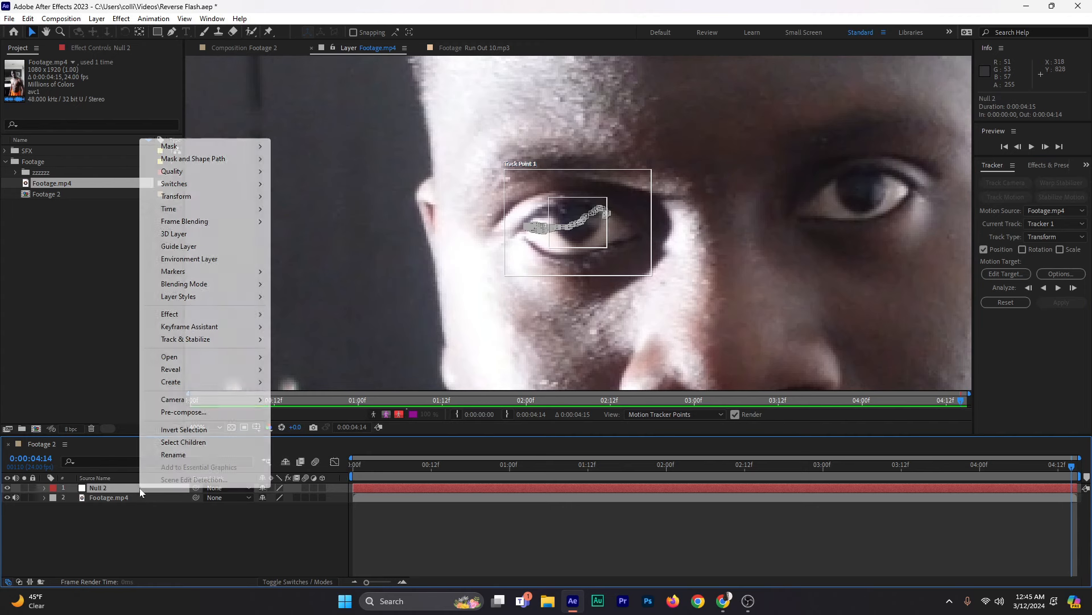
left_click(142, 515)
left_click(133, 488)
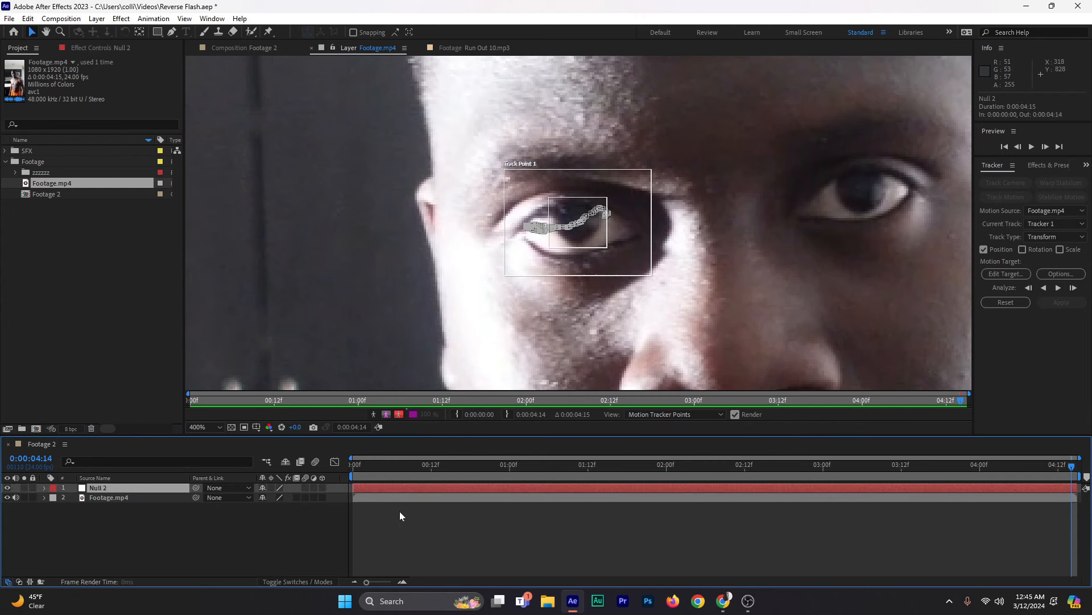
Step: Set Null 2 as the tracker's motion target and apply the tracking data in X and Y
left_click(1005, 274)
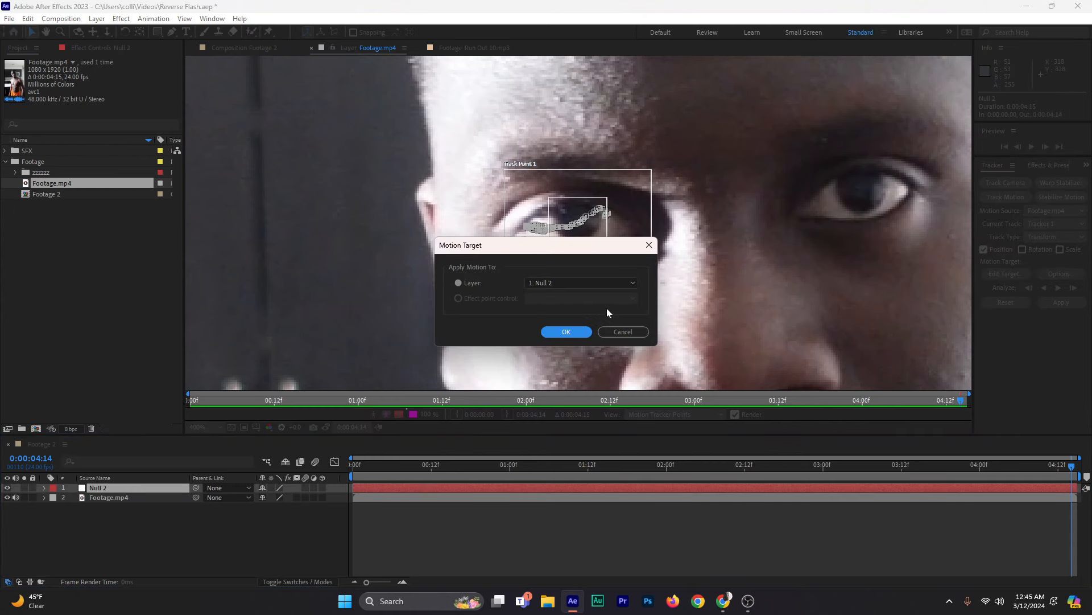
left_click(588, 284)
left_click(558, 296)
left_click(566, 332)
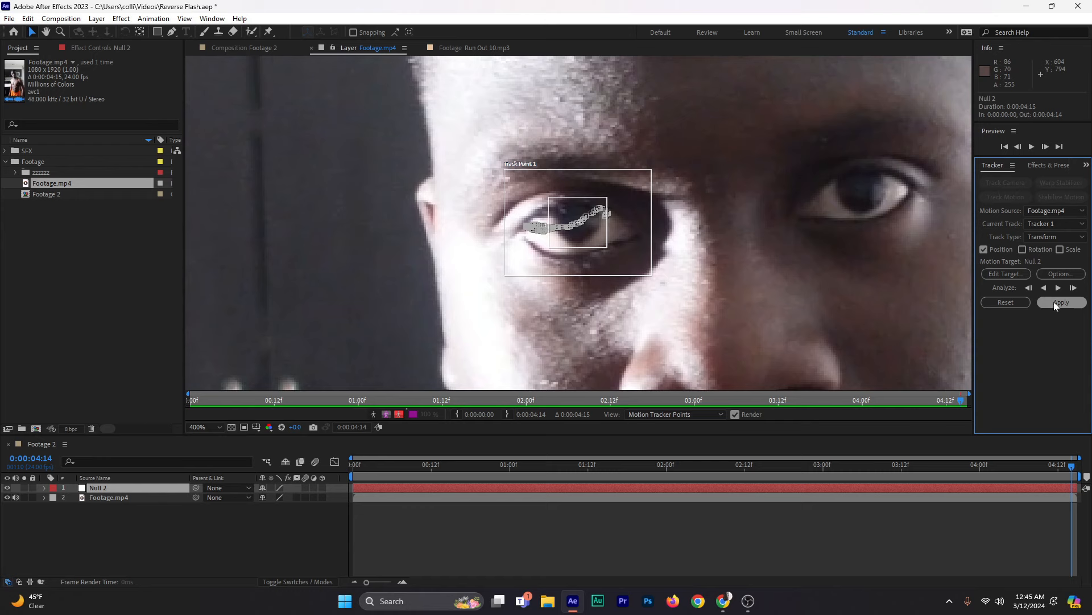
left_click(1053, 301)
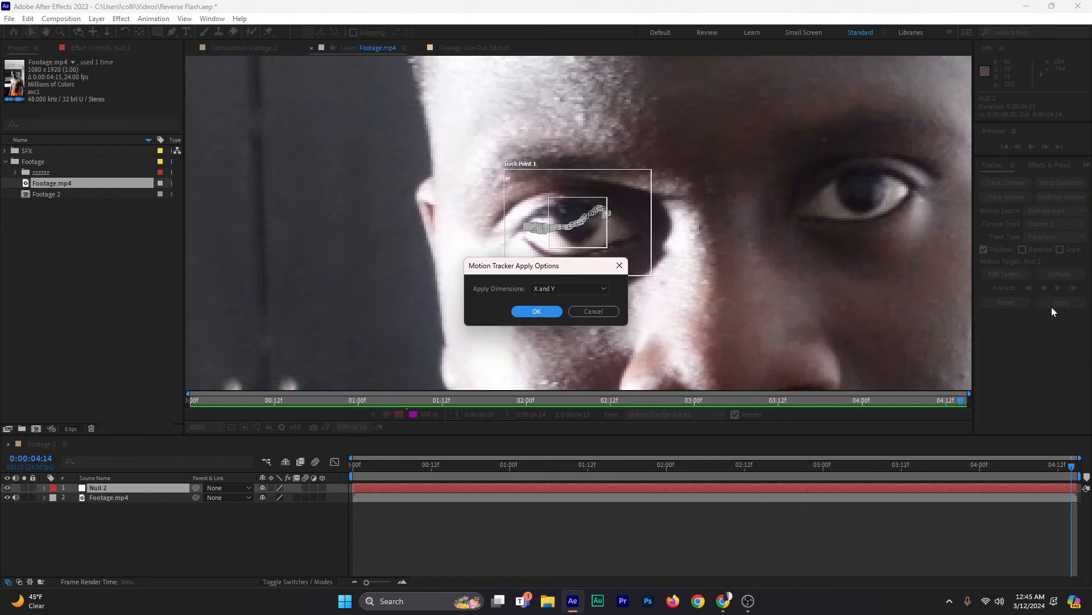
left_click(539, 314)
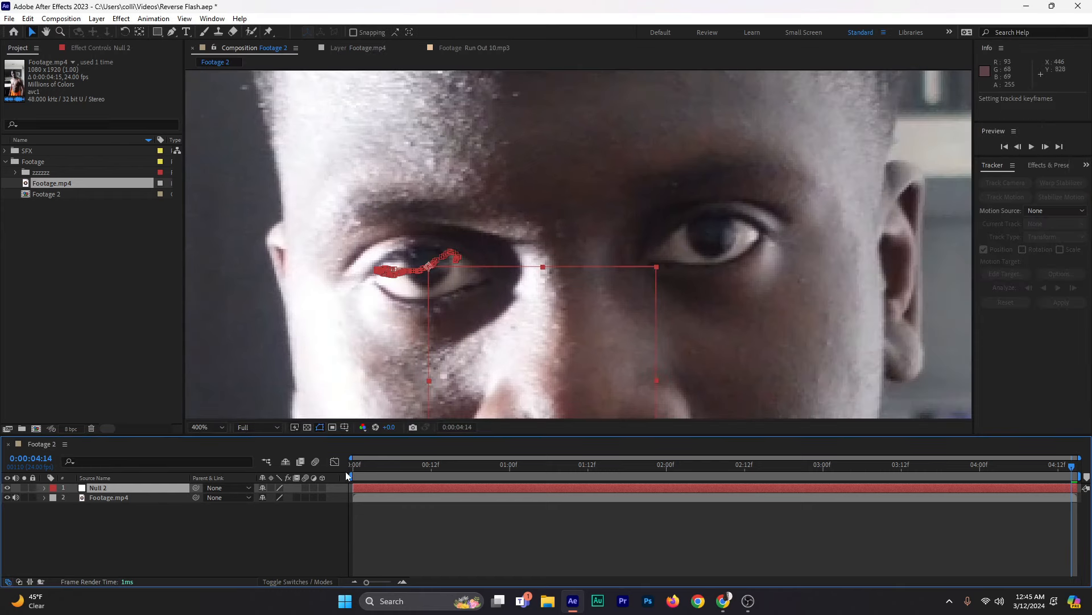
Step: Scrub through the footage to check the null's tracking, and hide the Null 2 layer after returning to the first frame
left_click_drag(346, 472, 849, 472)
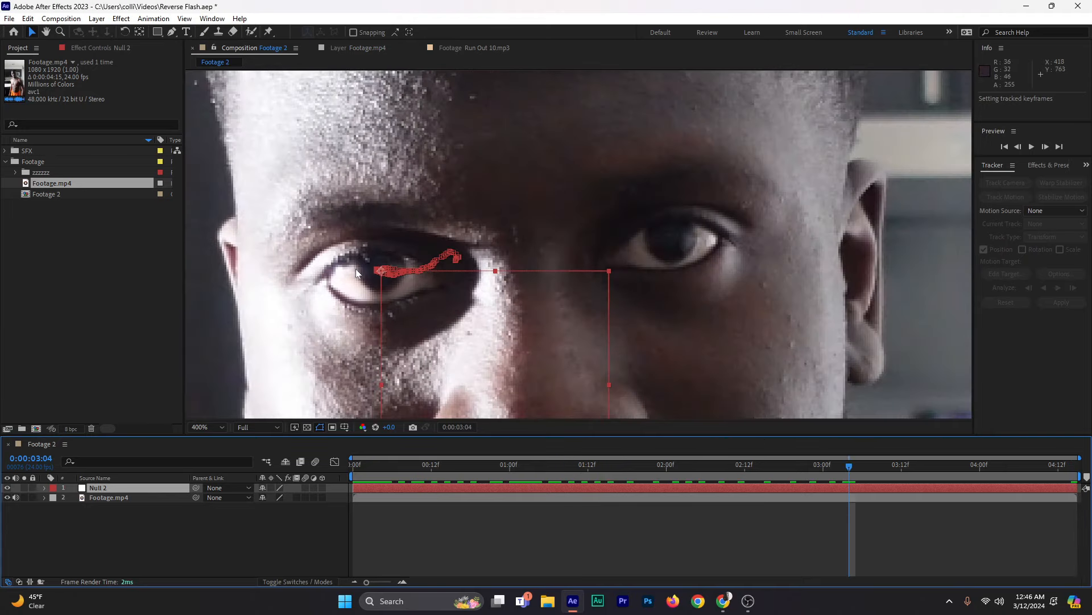
left_click_drag(854, 476, 348, 499)
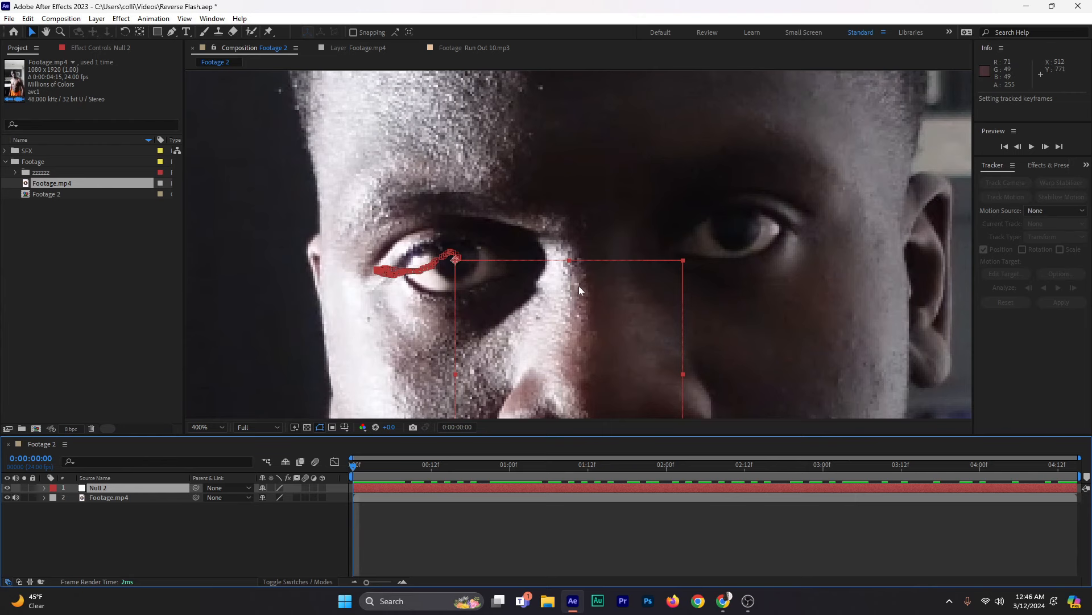
scroll(581, 287, "down", 4)
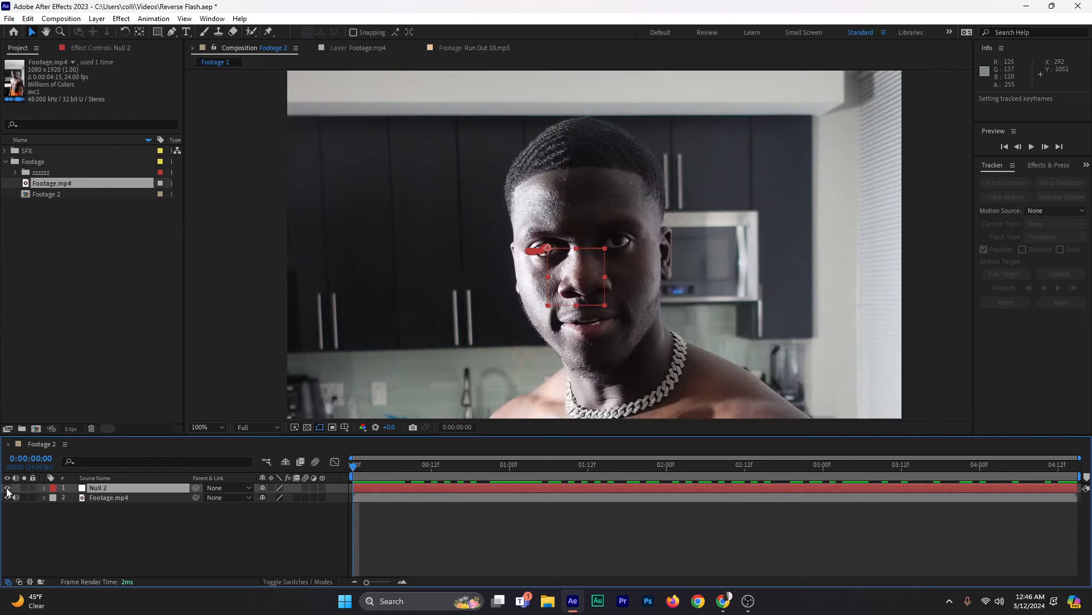
left_click(7, 488)
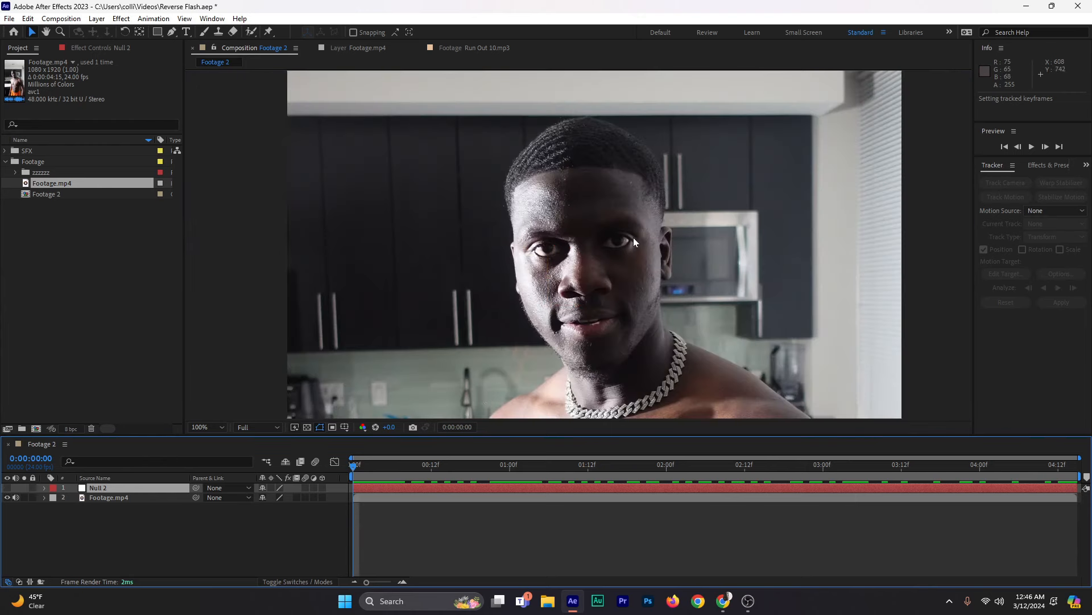
scroll(633, 238, "up", 2)
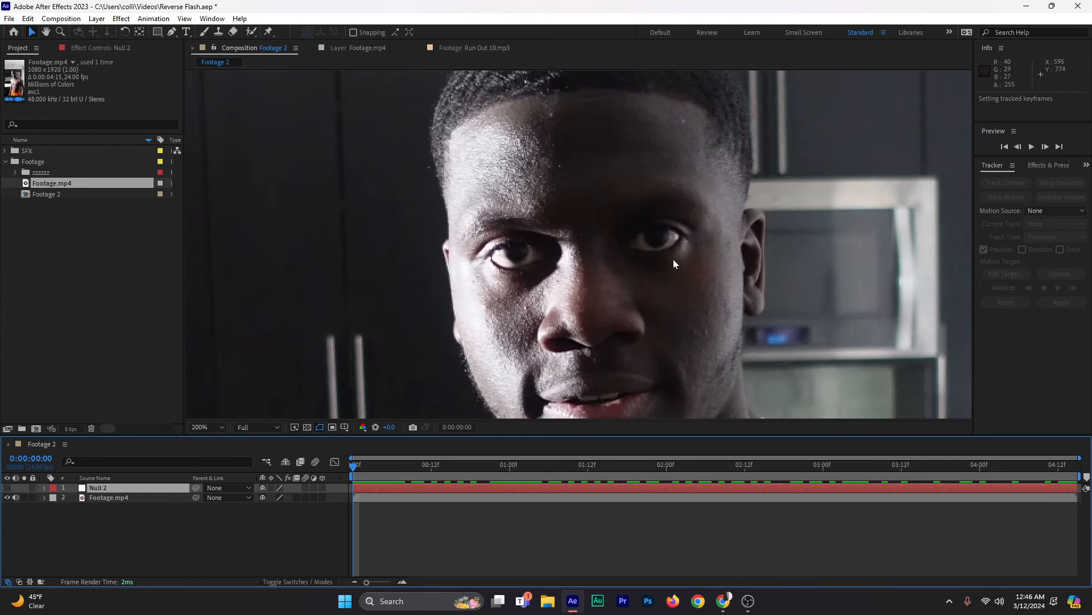
scroll(674, 240, "up", 3)
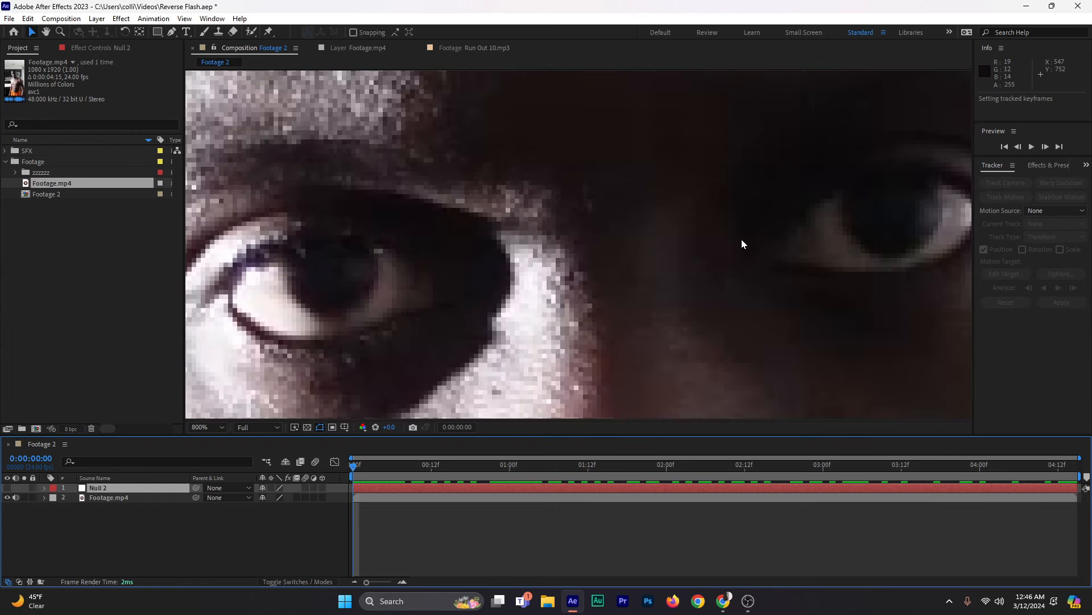
scroll(742, 243, "down", 2)
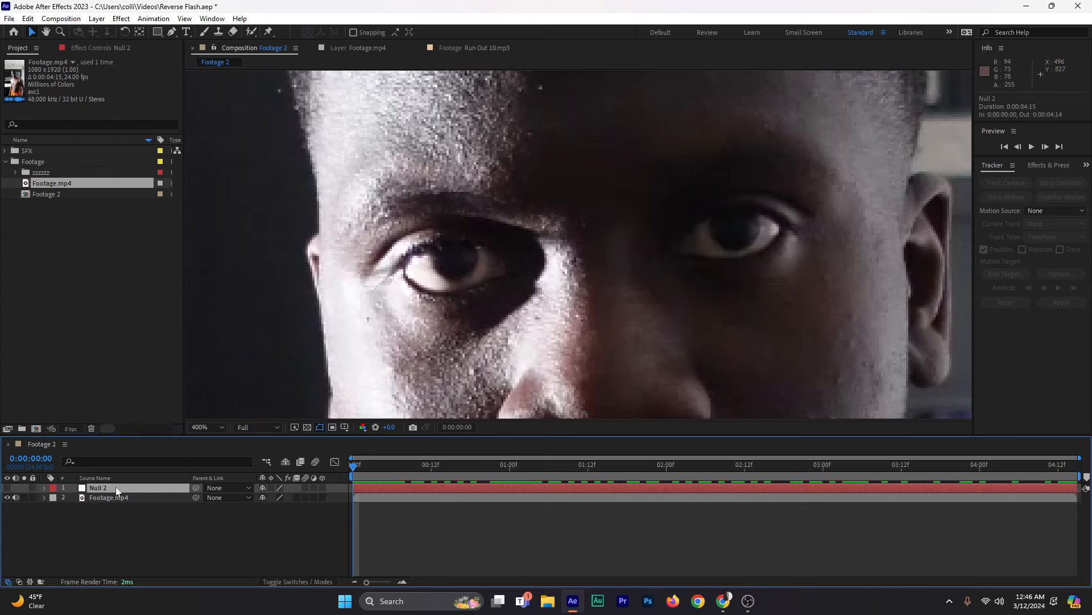
Step: Duplicate the Null 2 layer and clear the position keyframes from the upper copy
key("ctrl+d")
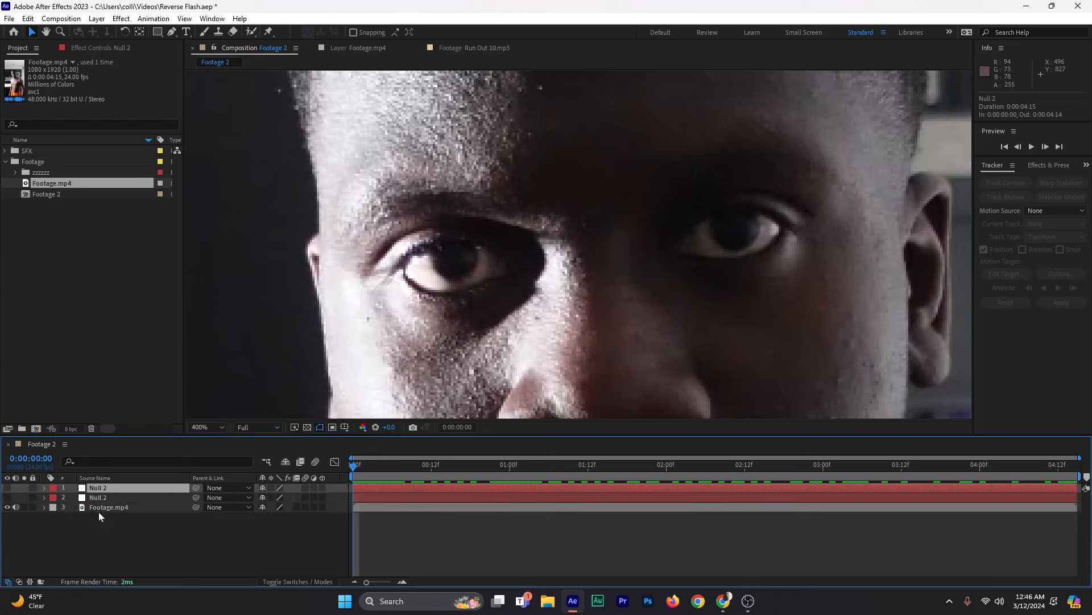
key("p")
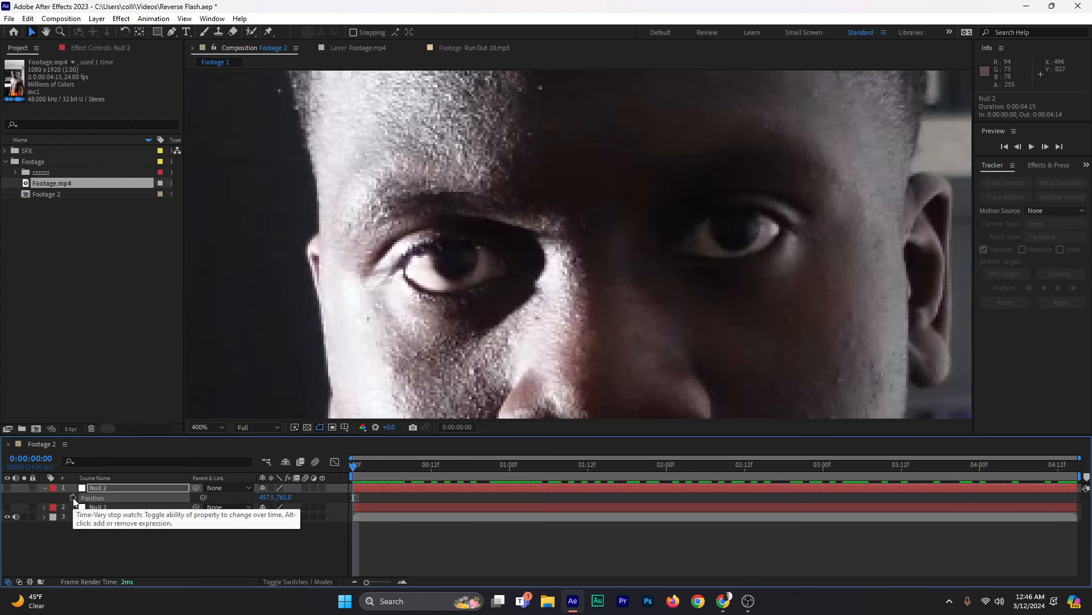
left_click(73, 497)
key("p")
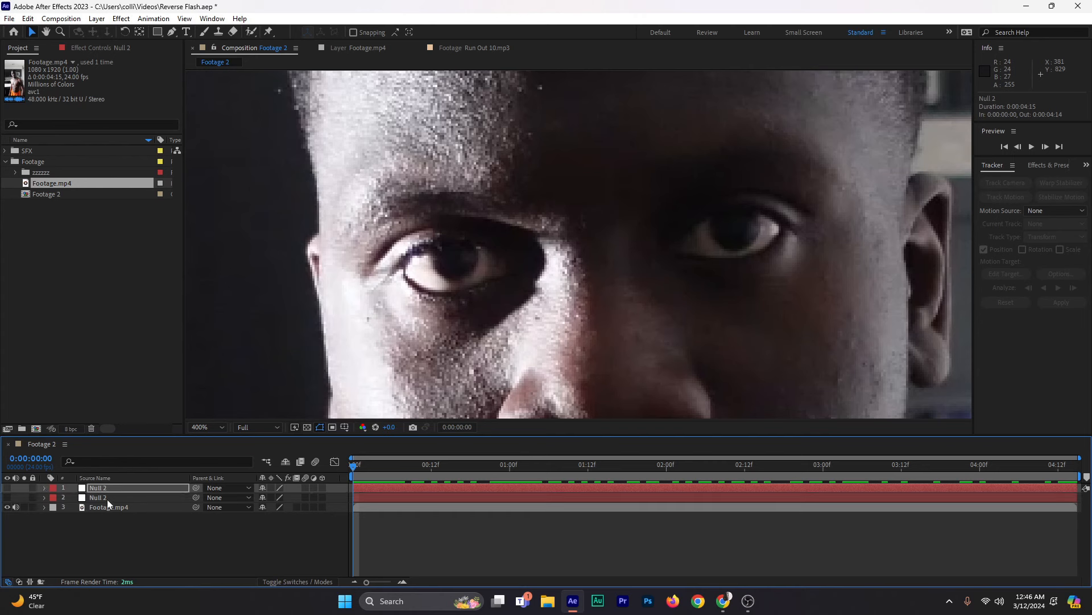
Step: Rename the lower null layer as R Null and the upper null layer as L Null
left_click(107, 498)
key("Return")
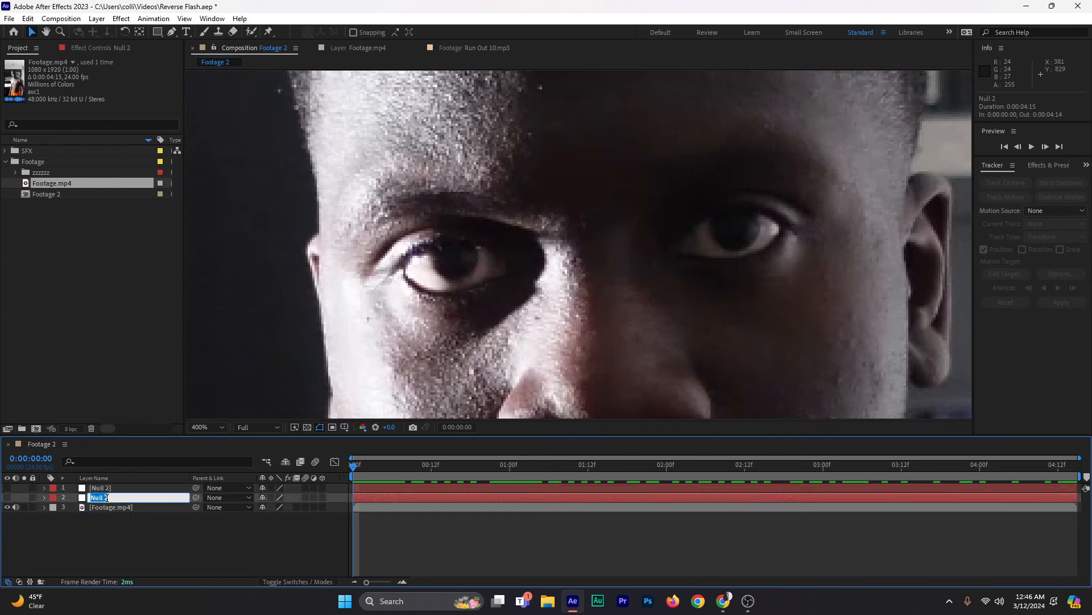
type("R N")
left_click(115, 490)
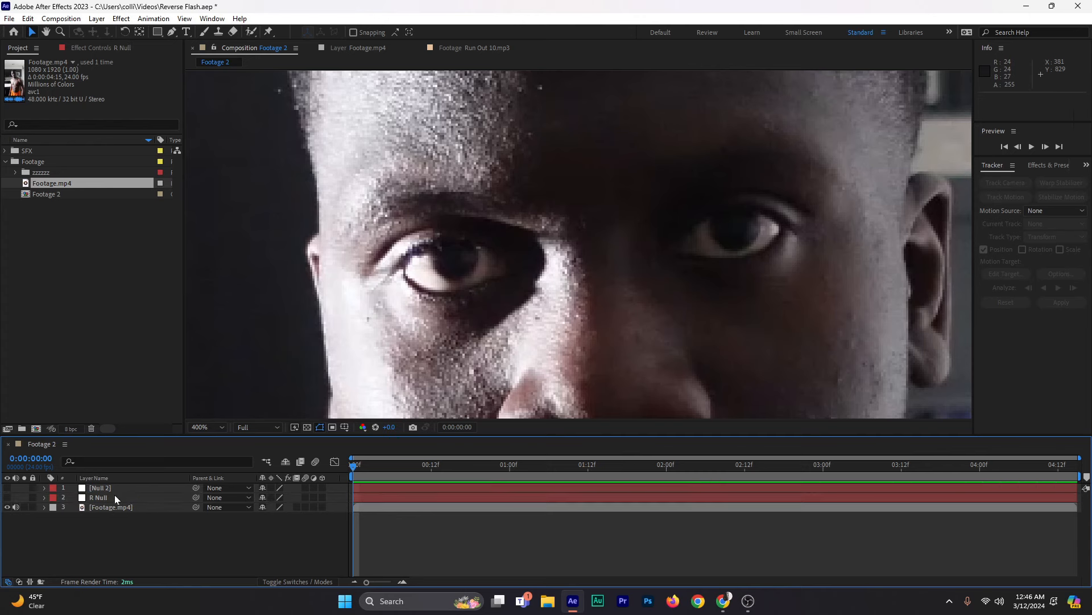
right_click(114, 489)
left_click(151, 455)
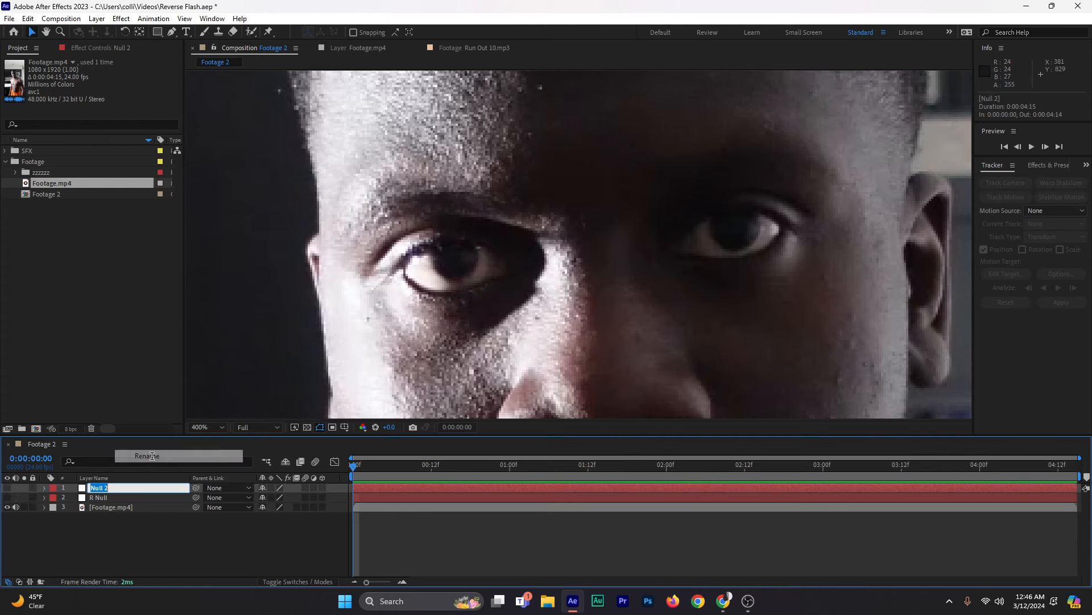
type("L Nul")
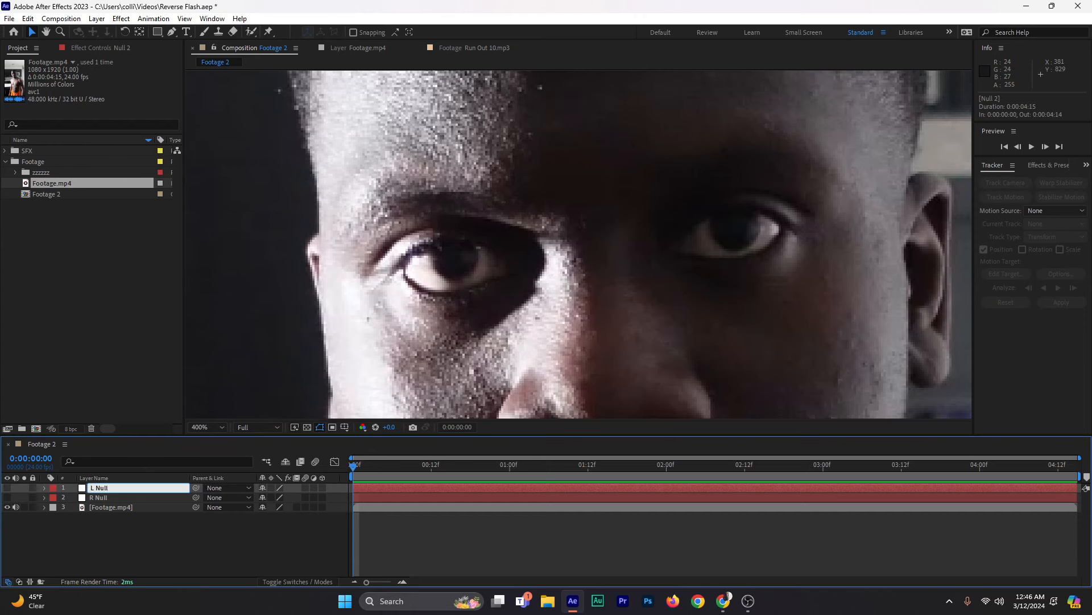
left_click(100, 541)
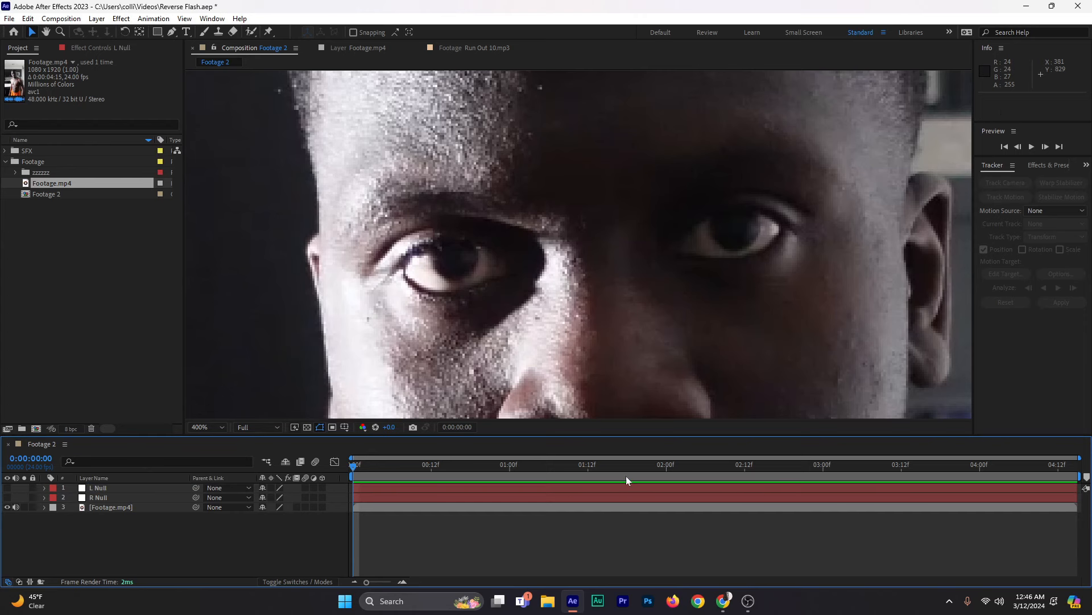
Step: Motion-track the eye on the right side of the image in Footage.mp4, enclosing its pupil with the track point and analyzing forward
left_click(376, 507)
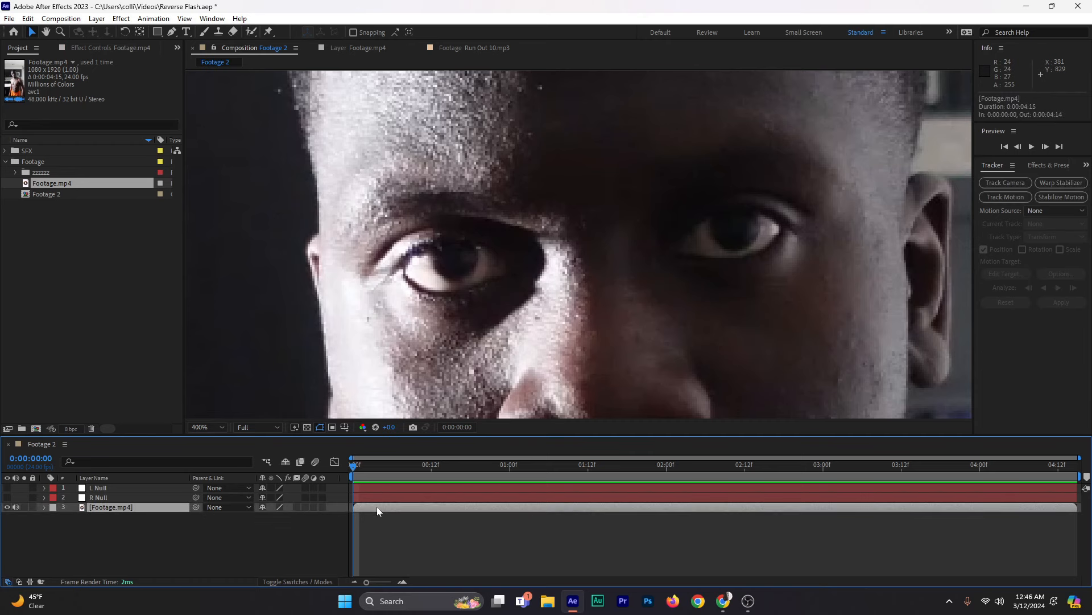
left_click(1006, 196)
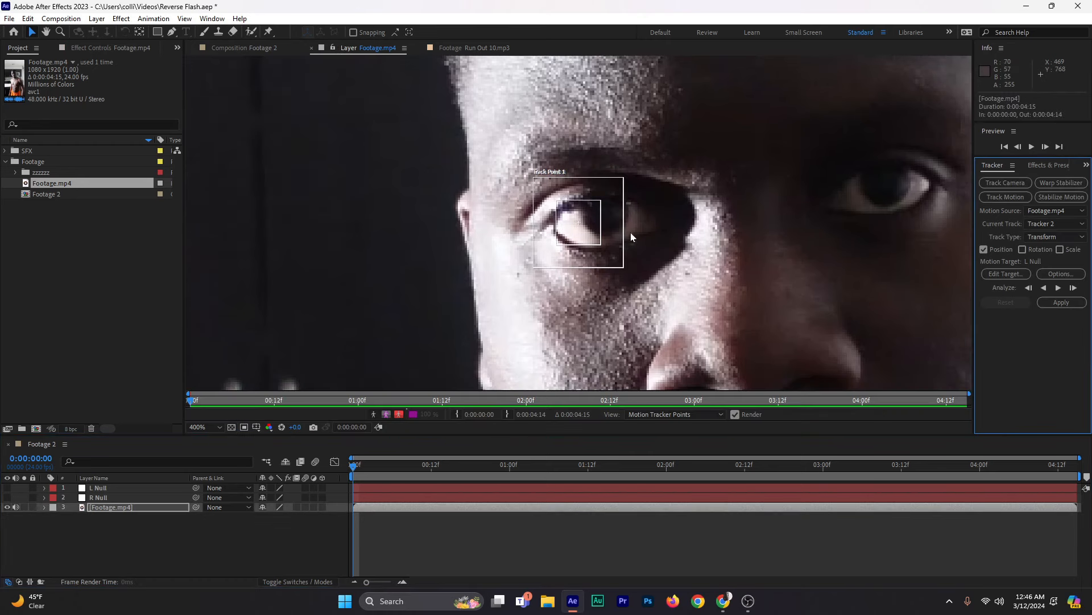
left_click_drag(591, 237, 901, 199)
left_click_drag(844, 230, 823, 238)
left_click_drag(911, 207, 921, 210)
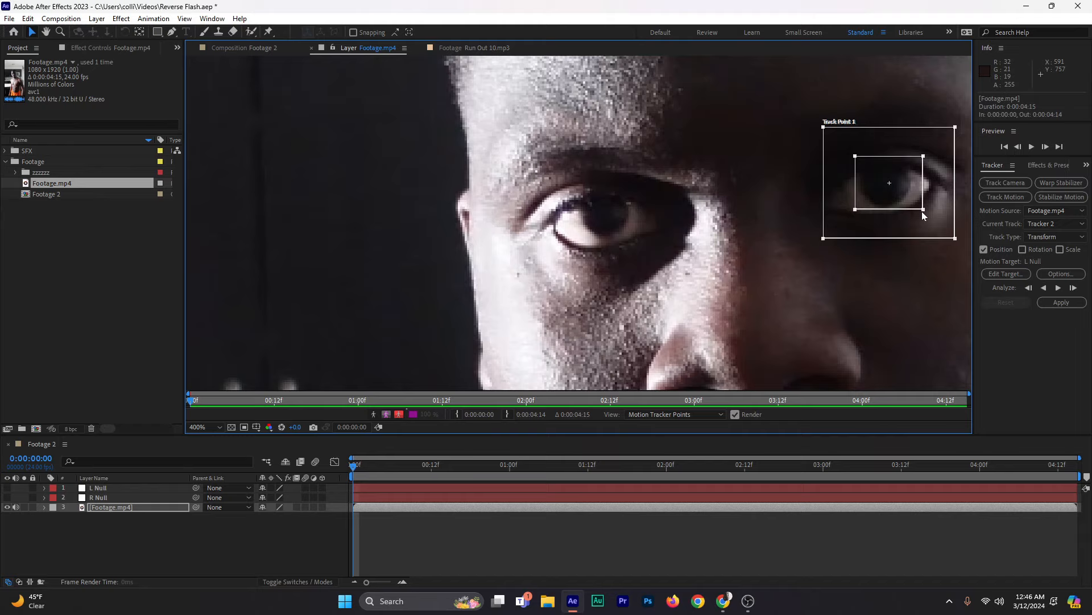
left_click(1058, 287)
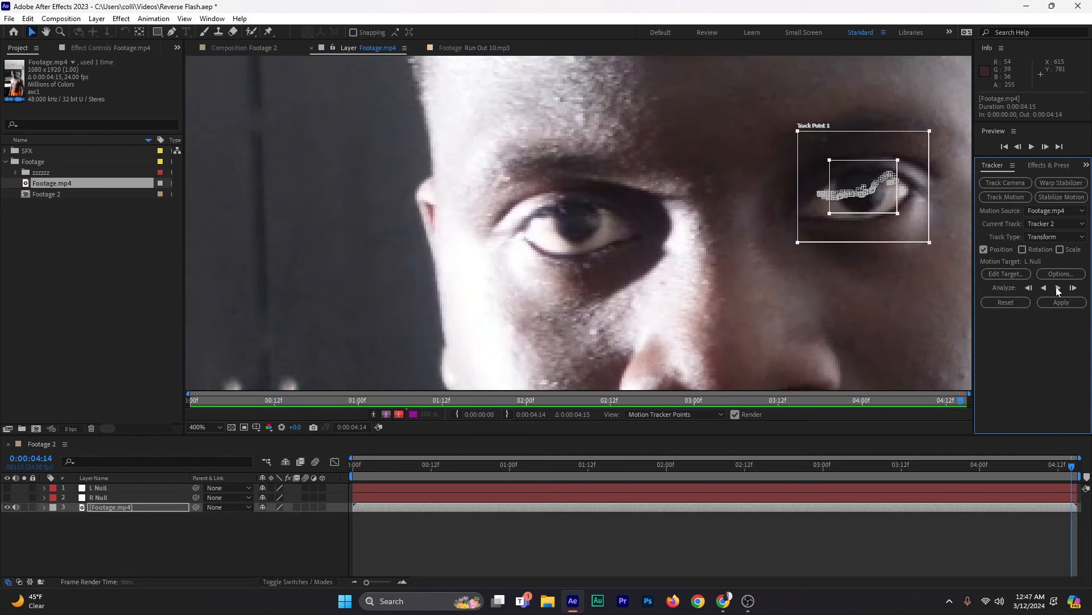
Step: Set L Null as the tracker's motion target and apply the tracking data to it
left_click(1012, 277)
left_click(599, 285)
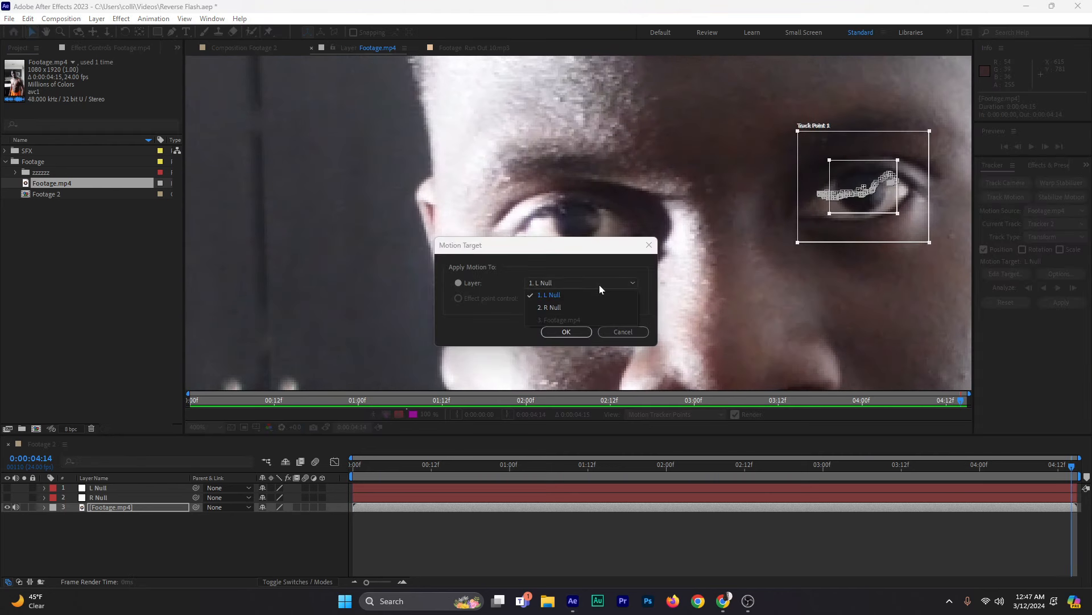
left_click(575, 294)
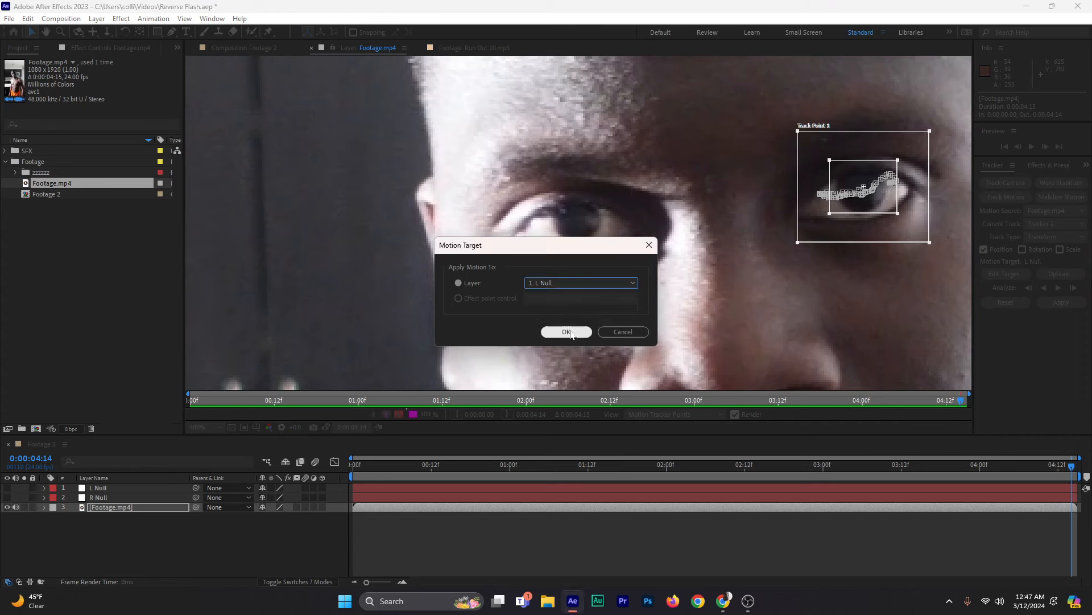
left_click(568, 335)
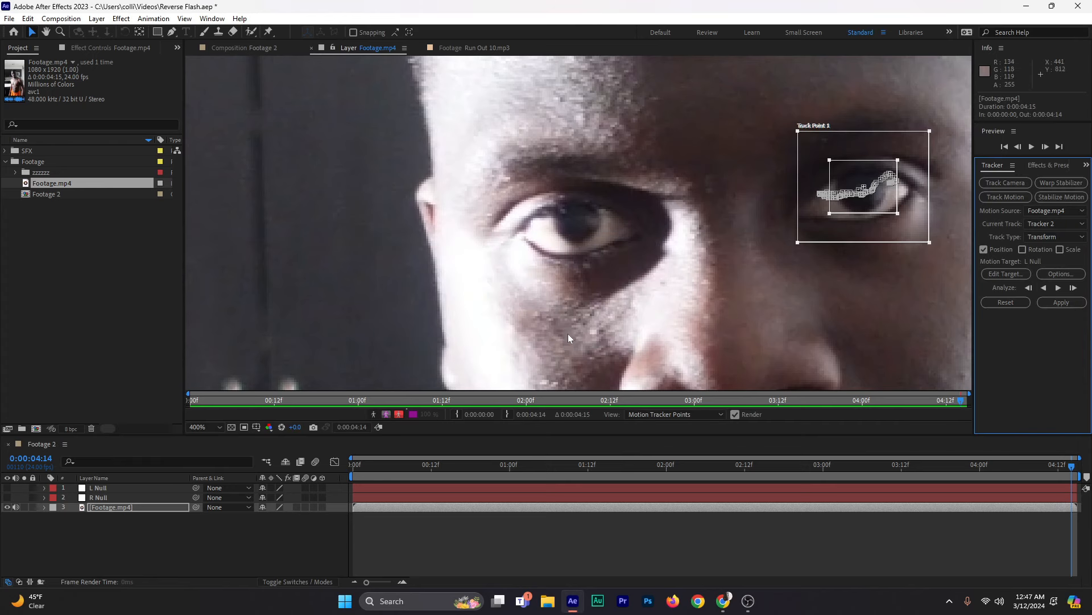
left_click(91, 490)
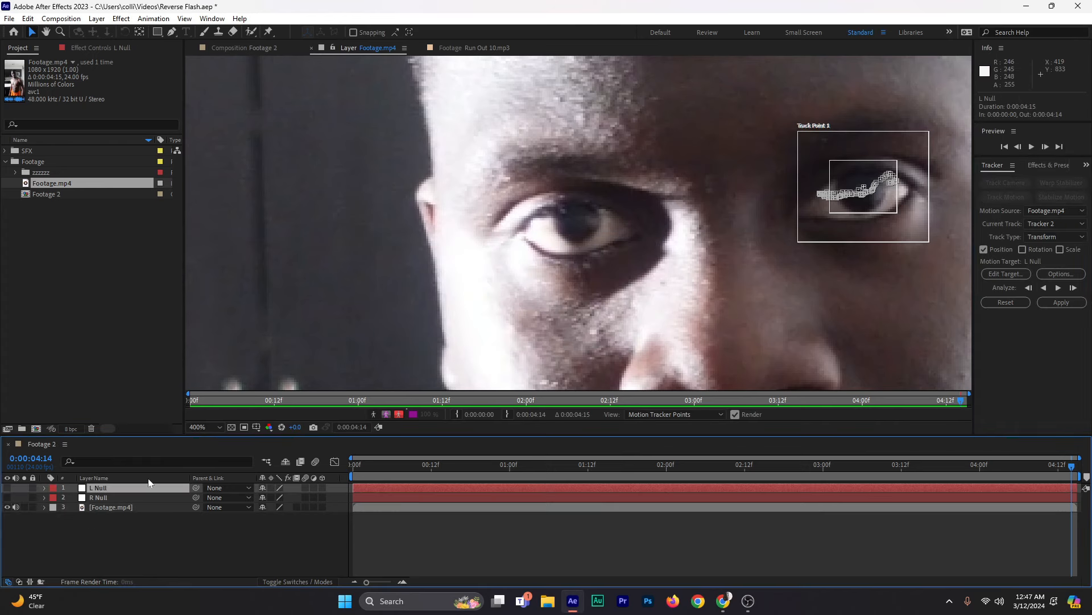
key("p")
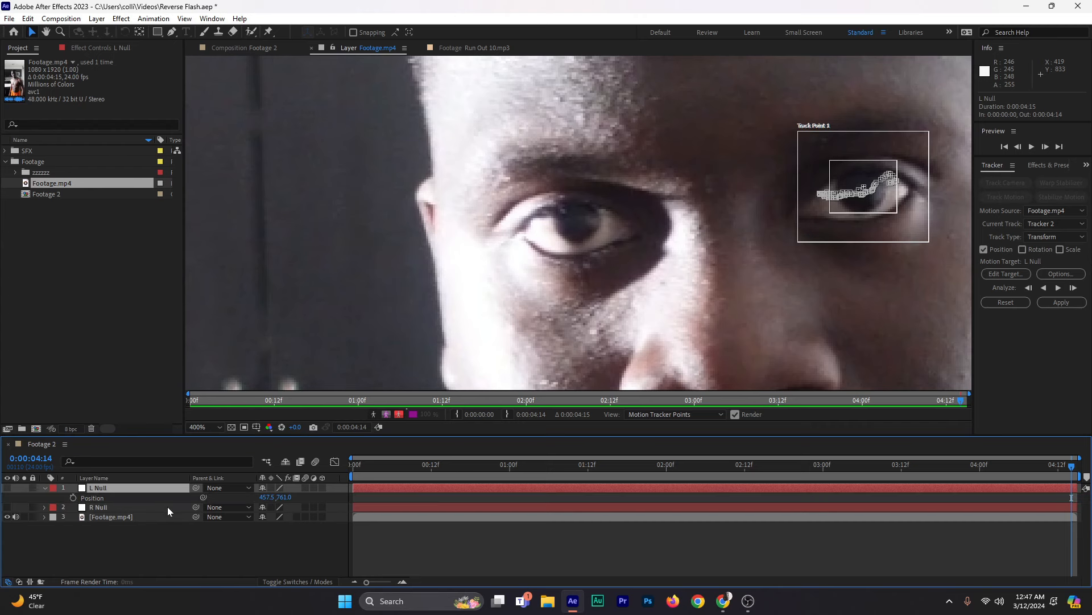
key("p")
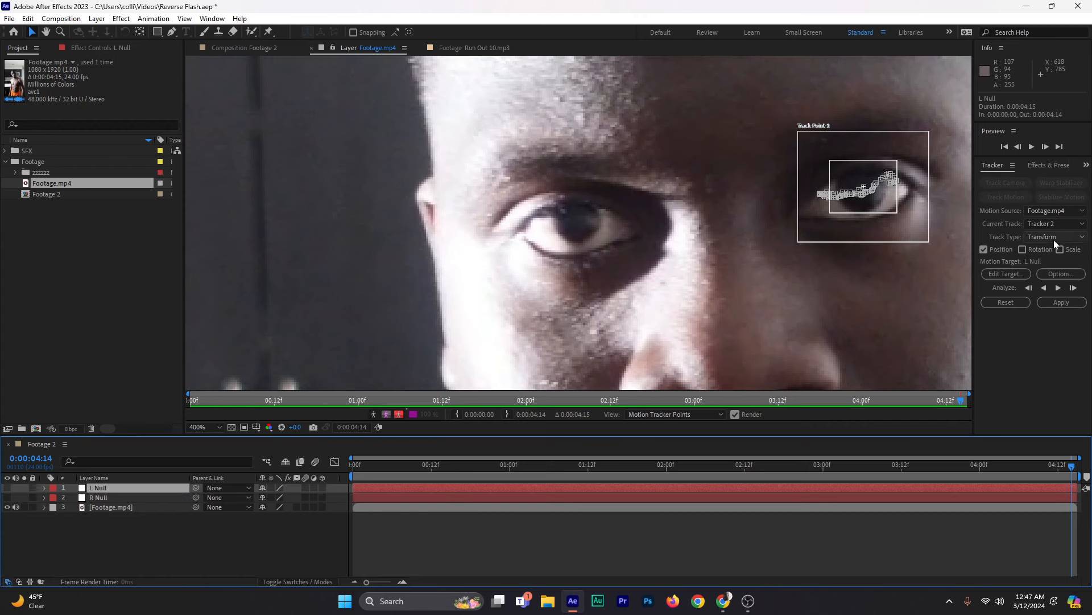
left_click(1057, 305)
left_click(525, 310)
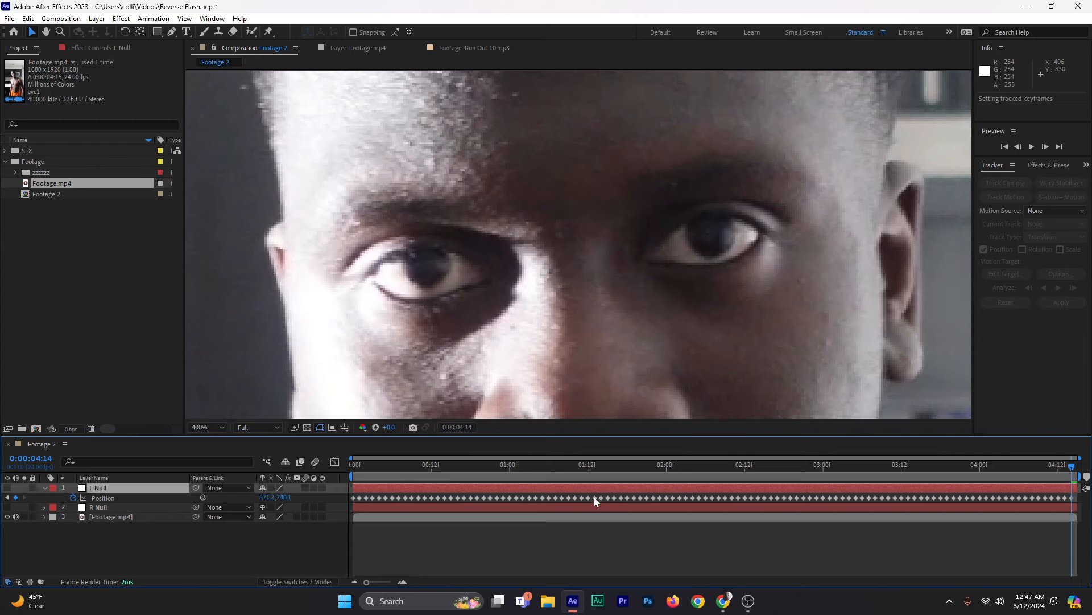
Step: Check the position keyframes of R Null alongside those of L Null, and collapse both layers
left_click(111, 507)
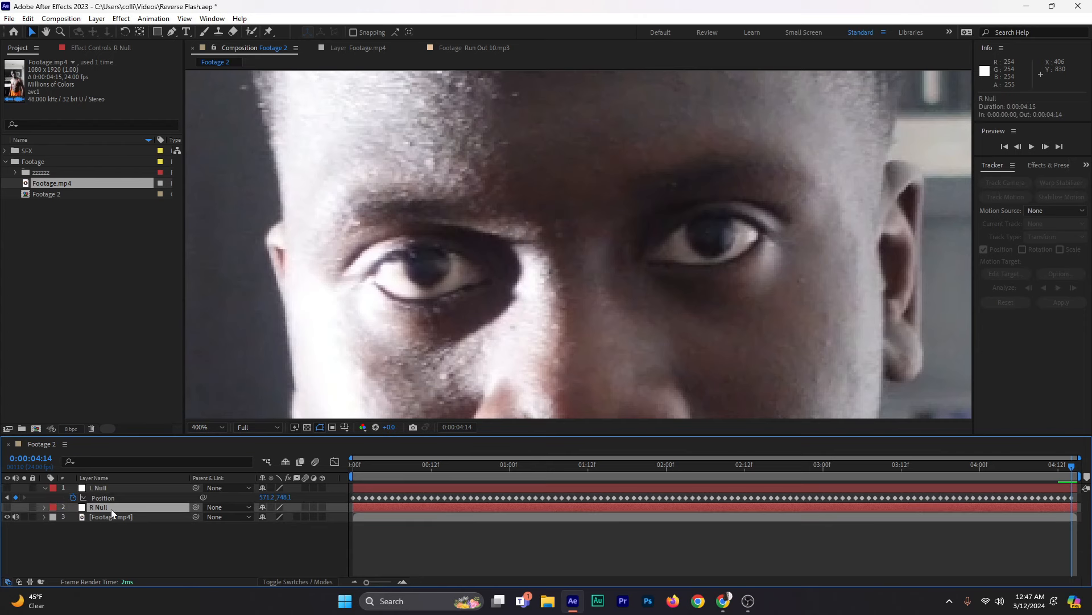
key("u")
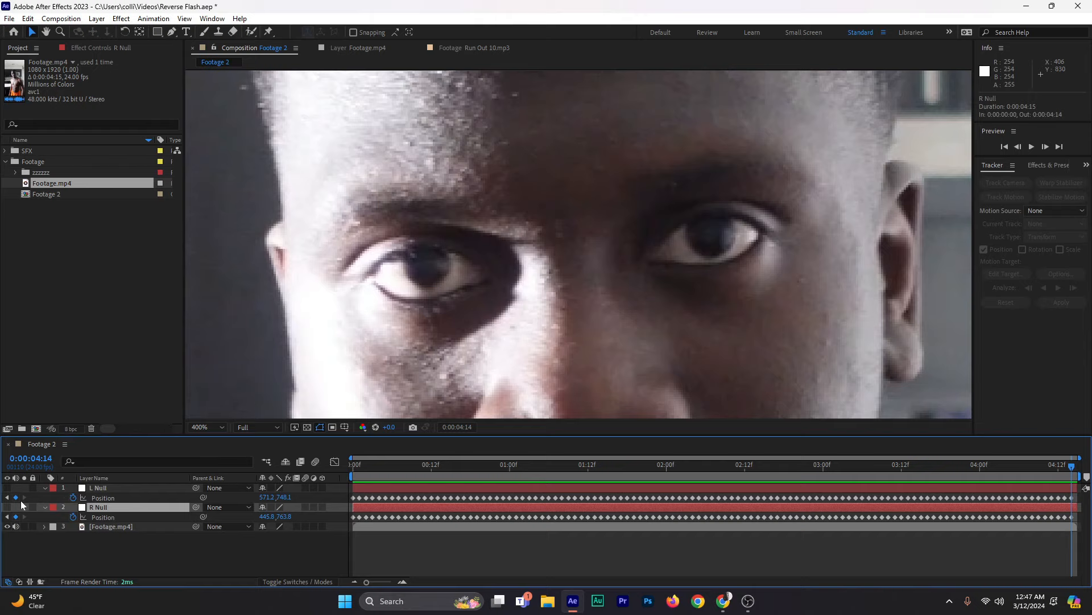
left_click(45, 506)
left_click(45, 487)
left_click(45, 497)
left_click(45, 497)
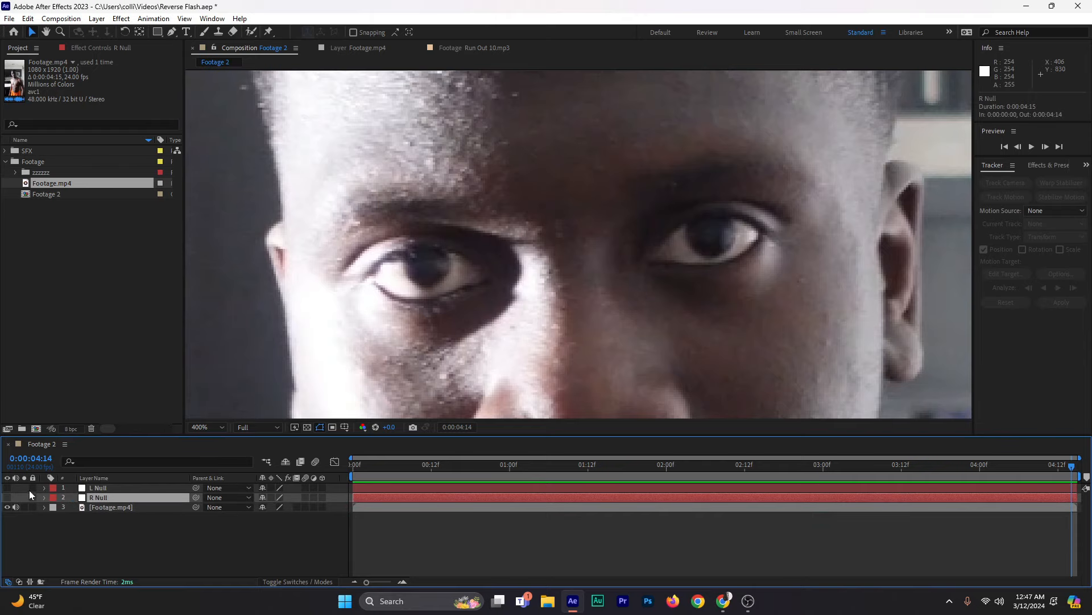
Step: Show both null layers and scrub through the footage to check their tracking, returning to the first frame
left_click(7, 488)
left_click(7, 497)
left_click_drag(351, 464, 344, 501)
Step: Change the L Null layer's label color to pink and save the project
left_click(53, 487)
left_click(85, 327)
left_click(121, 546)
key("ctrl+s")
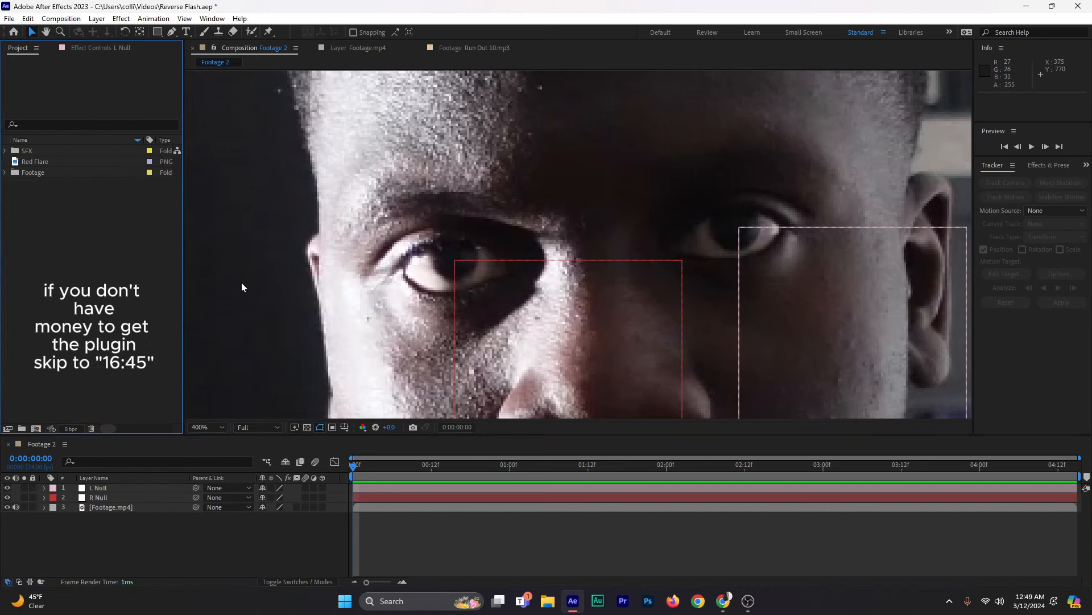
Step: Open the Red Flare PNG from the project and examine the flare's look
double_click(39, 163)
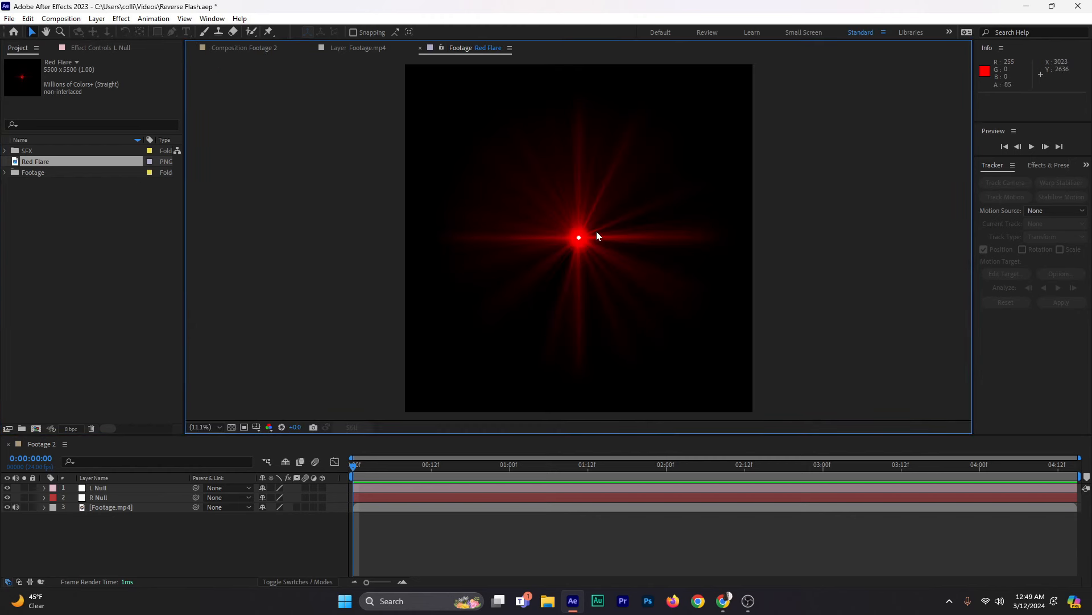
scroll(597, 235, "up", 2)
scroll(598, 236, "down", 4)
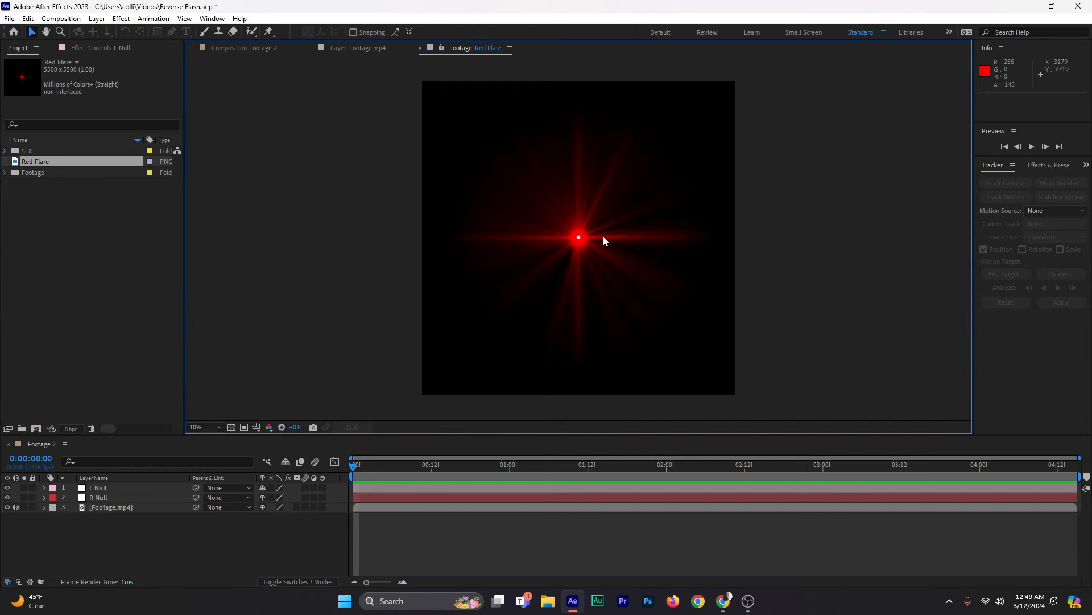
scroll(606, 245, "up", 4)
scroll(604, 247, "down", 1)
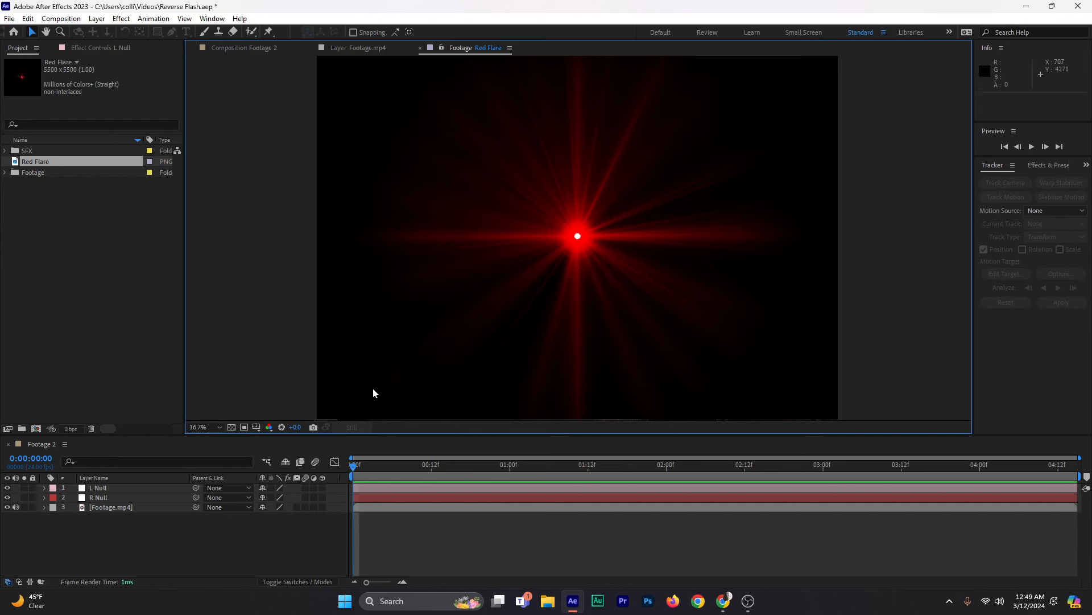
left_click(68, 212)
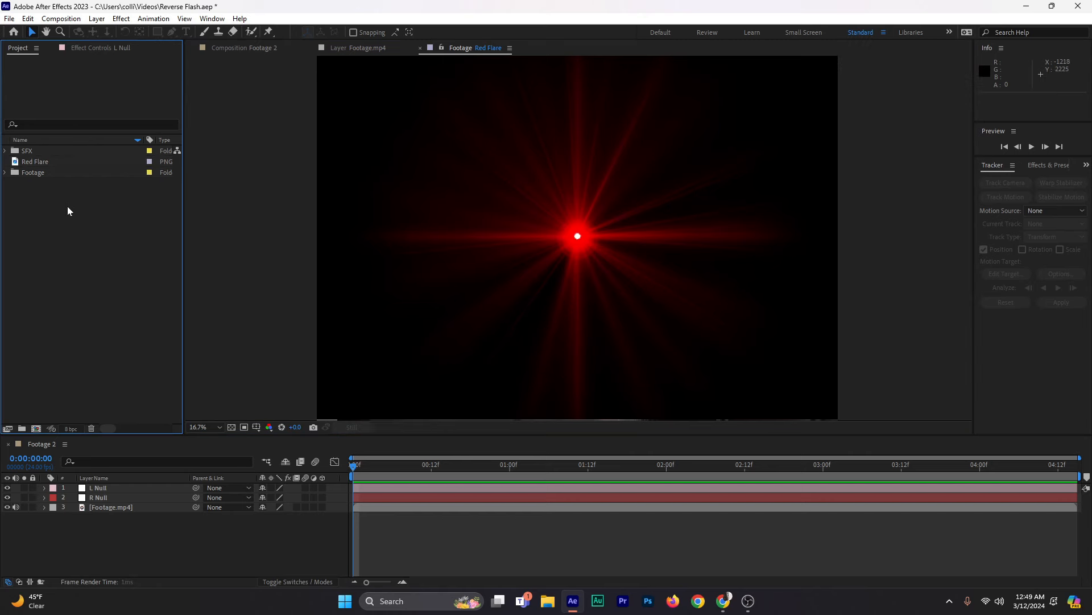
Step: Return to the Footage 2 composition, fit the whole frame in the viewer, and hide the L Null and R Null layers
left_click_drag(369, 468, 336, 457)
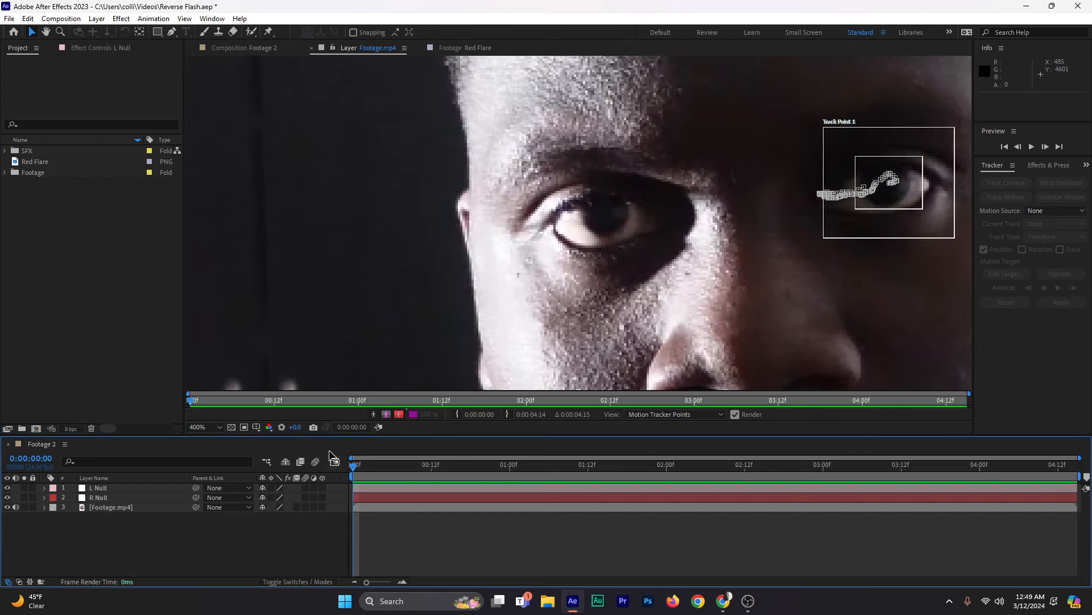
left_click(243, 51)
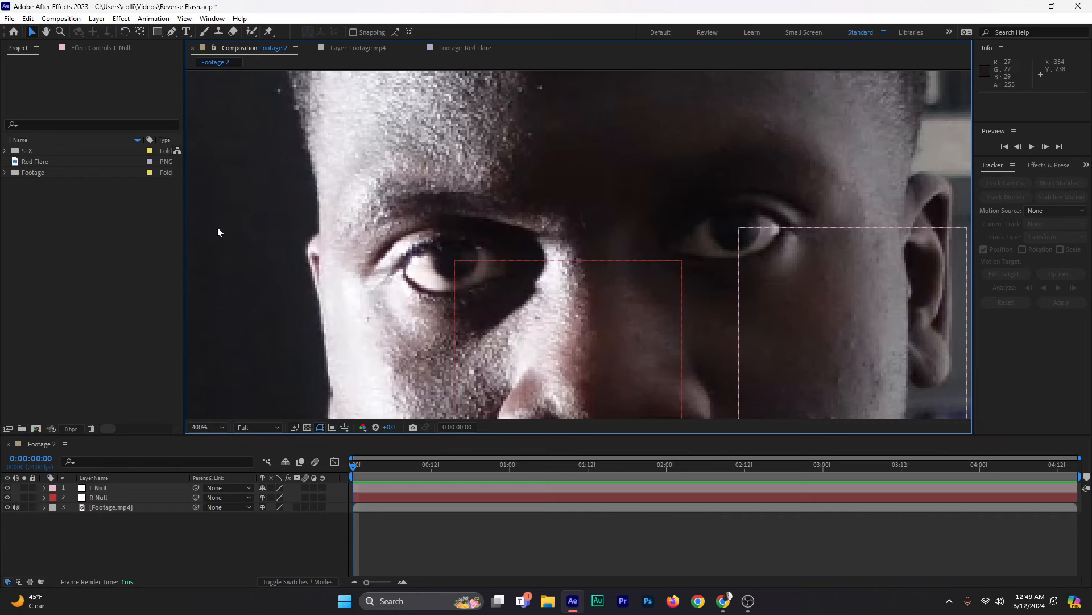
left_click(207, 428)
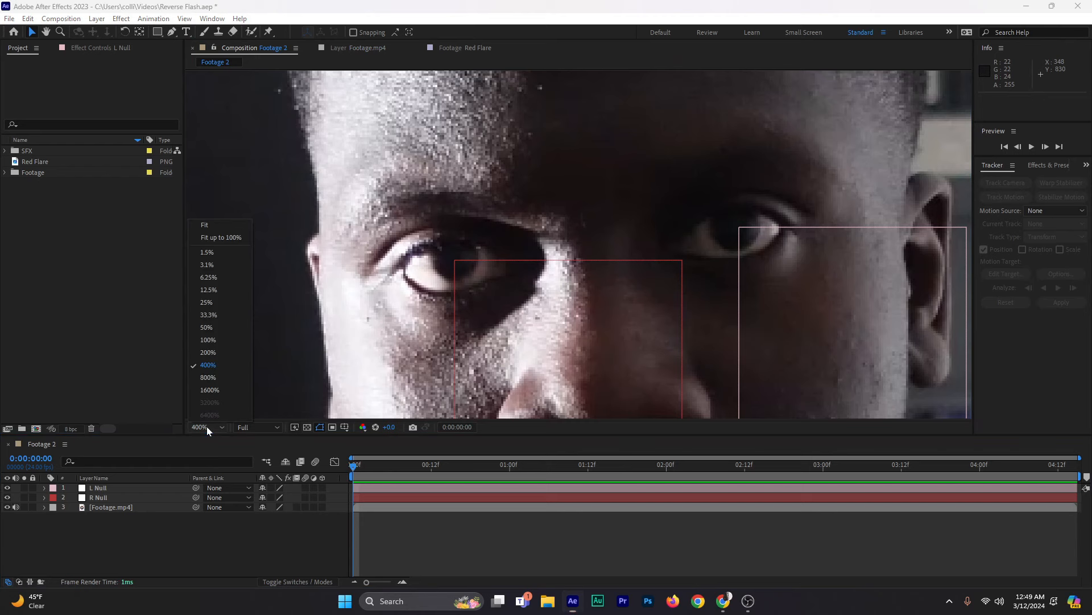
left_click(220, 238)
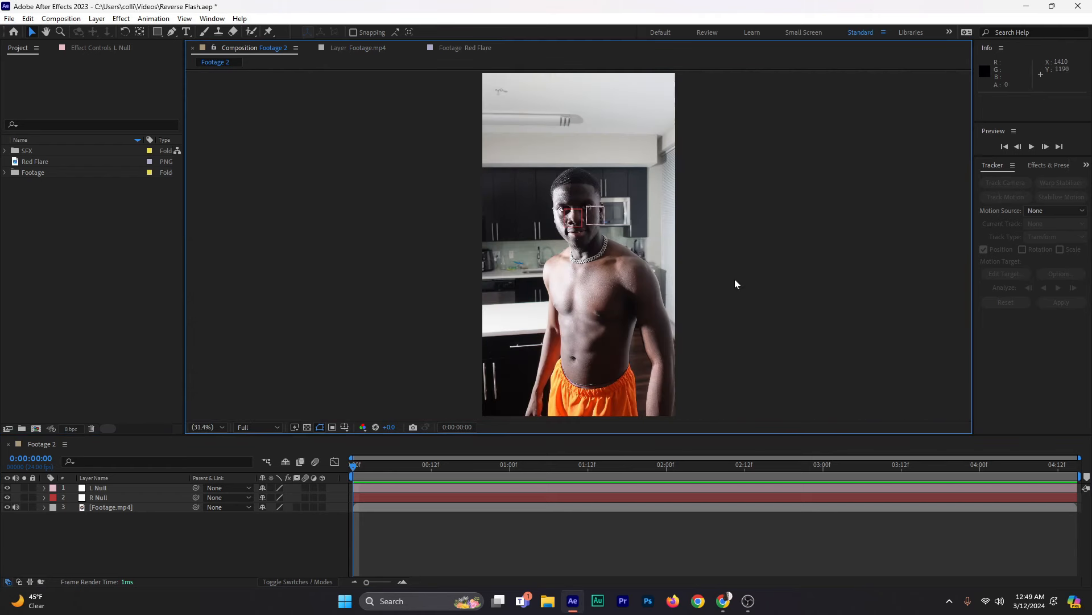
left_click(7, 487)
left_click(7, 498)
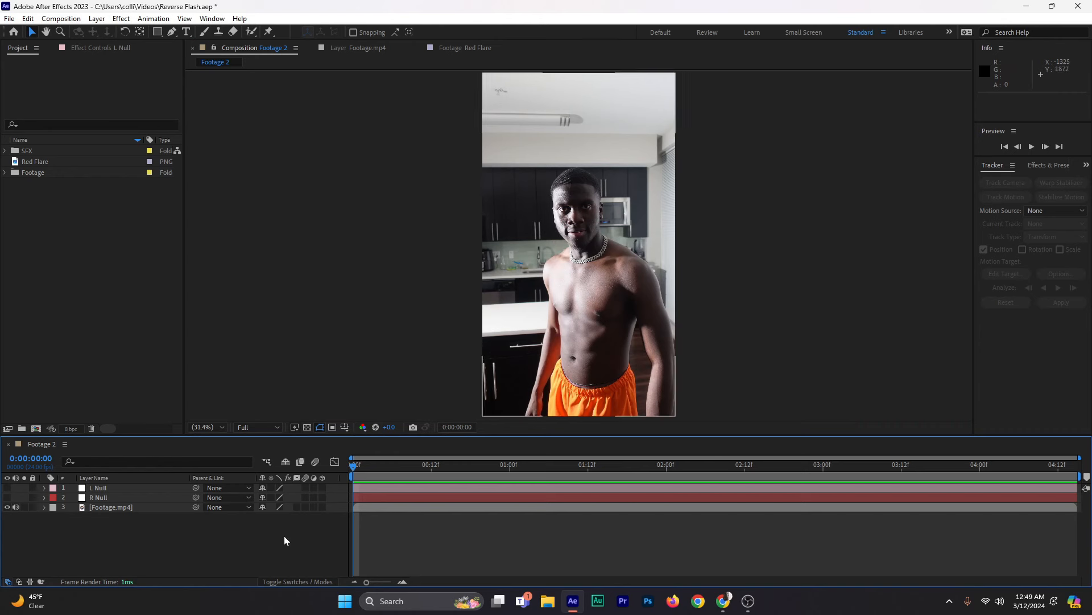
Step: Add a black 1080 x 1920 px solid named R Flare to the Footage 2 composition
right_click(198, 546)
mouse_move(257, 405)
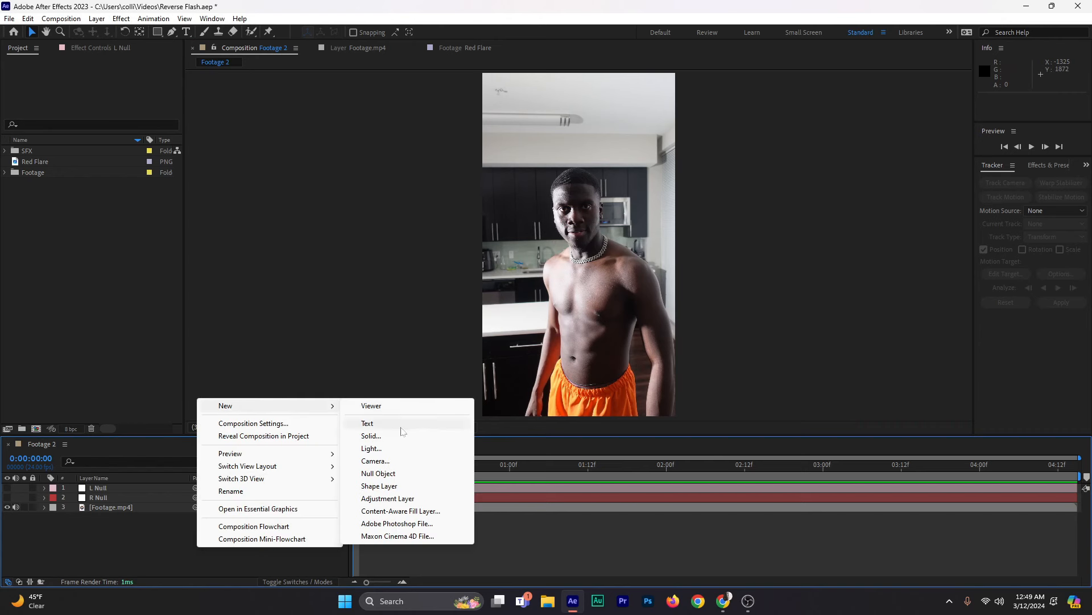
left_click(399, 436)
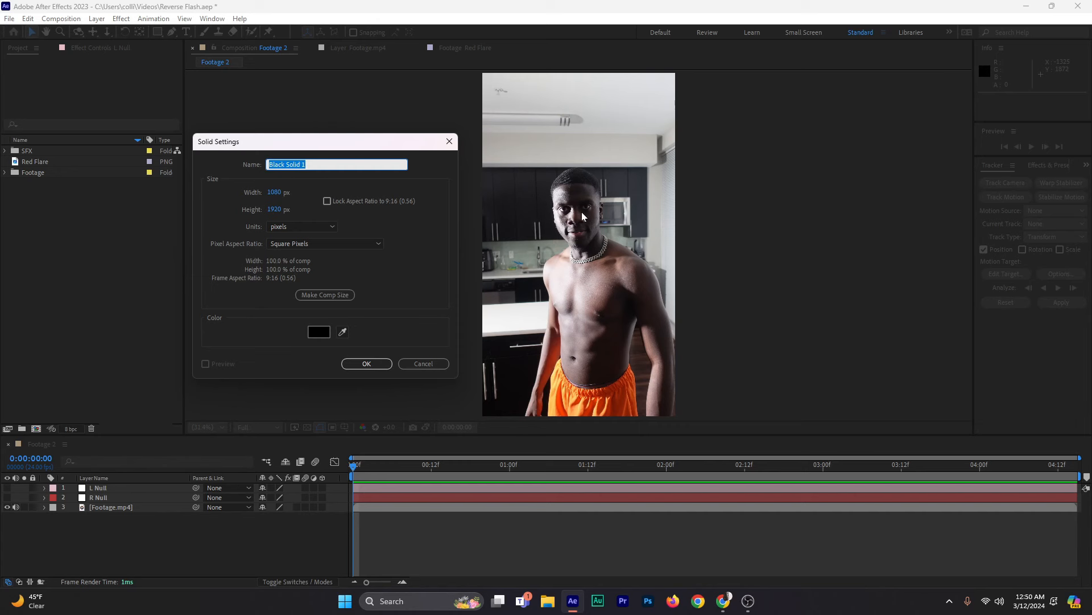
type("Red")
key("BackSpace")
key("BackSpace")
key("BackSpace")
key("BackSpace")
type("R Flare")
left_click(353, 364)
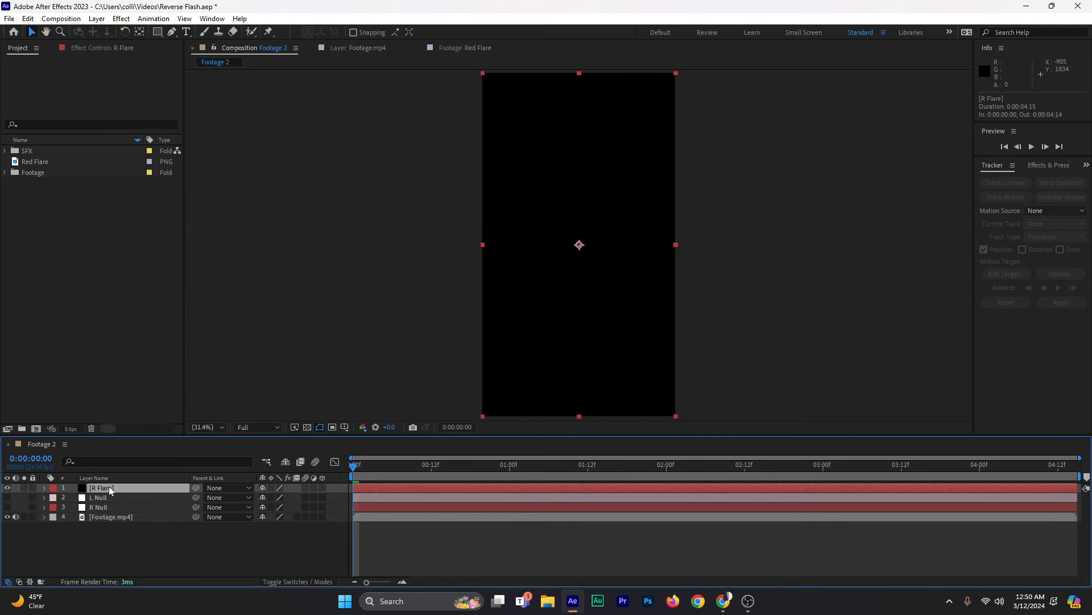
Step: Move the R Flare layer between L Null and R Null and apply the Optical Flares effect to it
left_click_drag(108, 486, 118, 501)
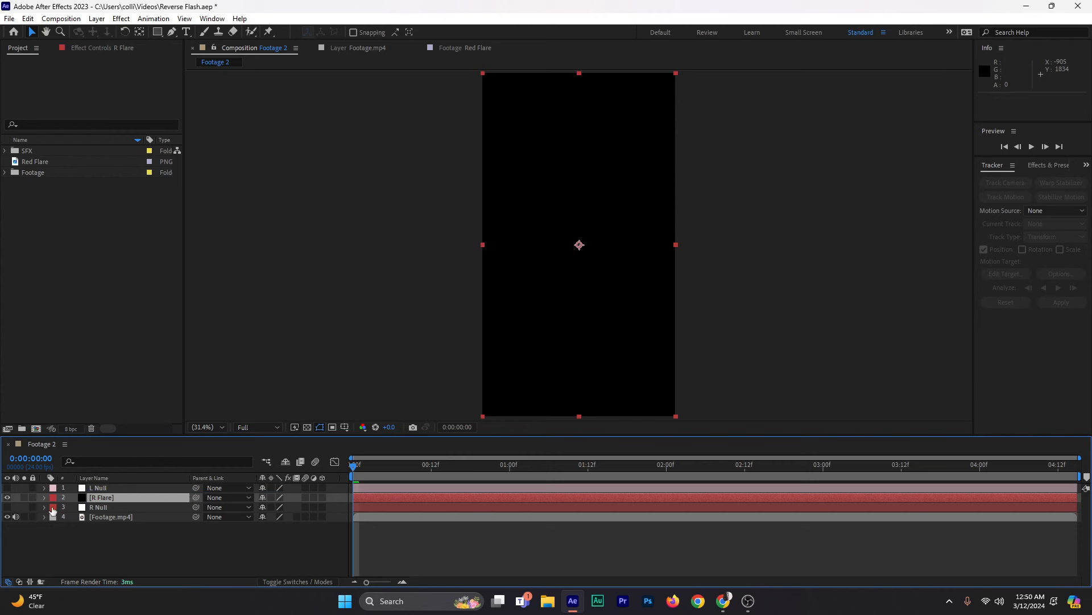
left_click(99, 497)
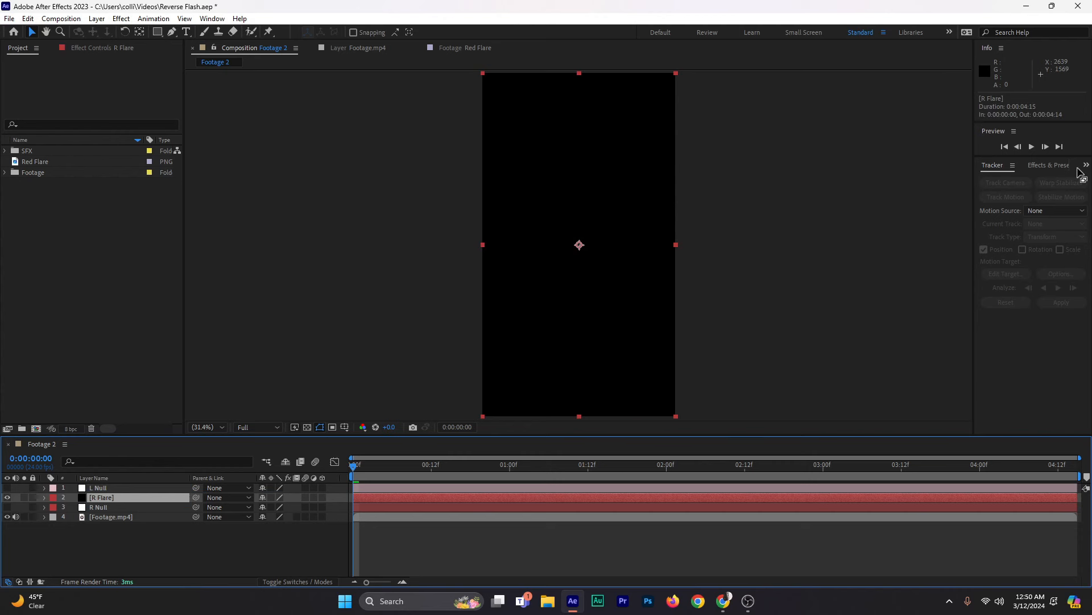
left_click(1050, 165)
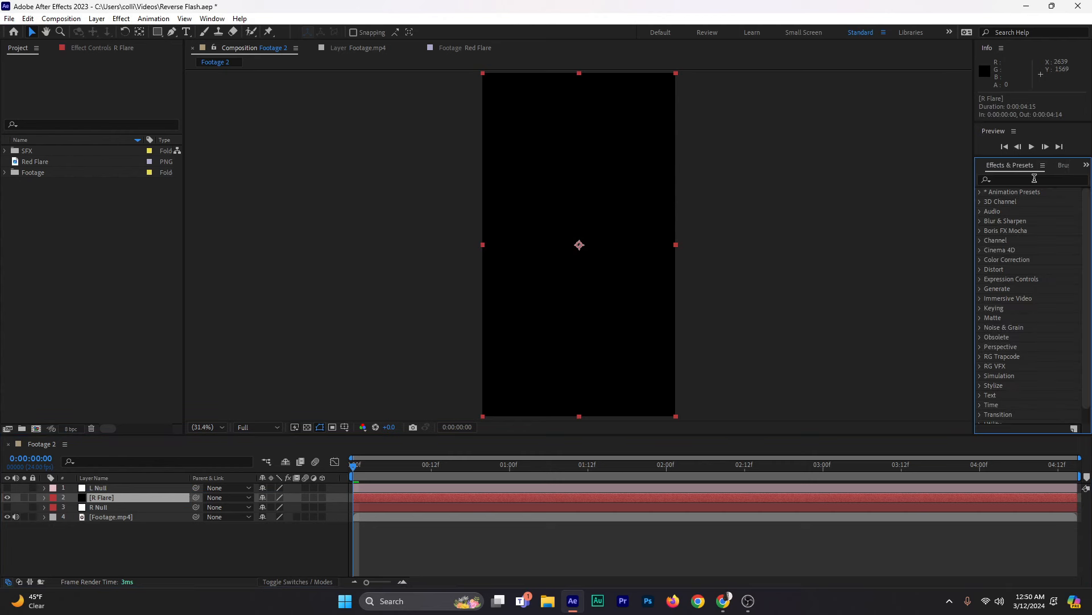
left_click(1034, 179)
type("optic")
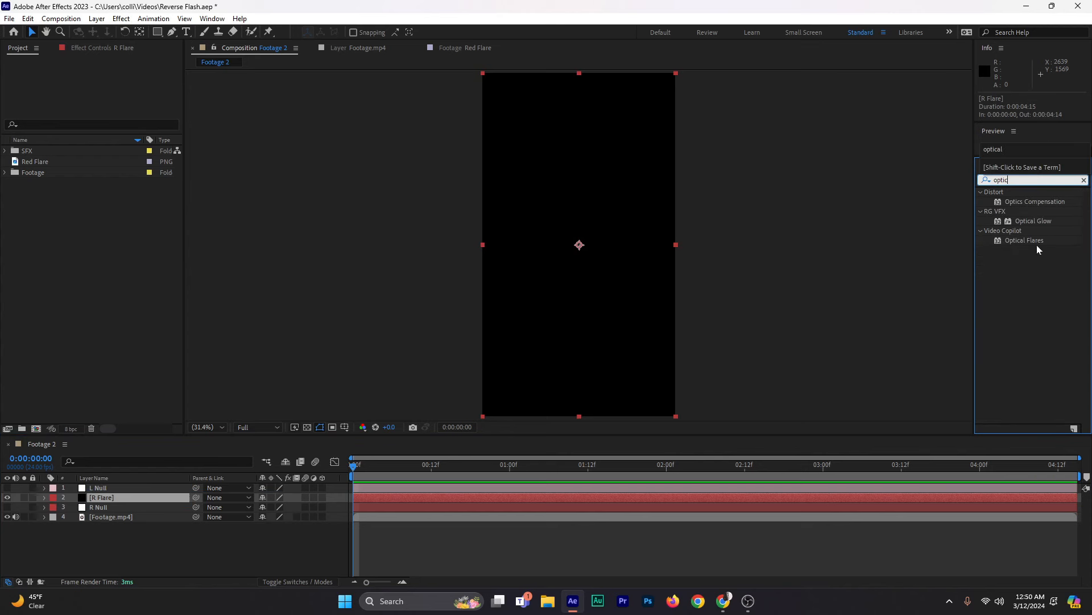
left_click_drag(1037, 245, 441, 497)
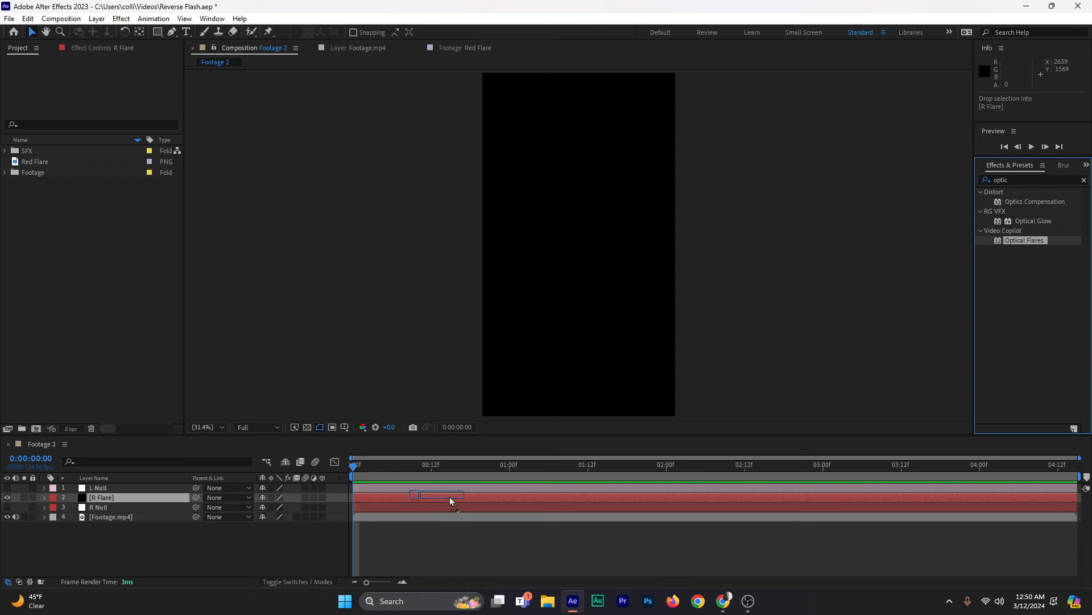
left_click_drag(449, 496, 449, 496)
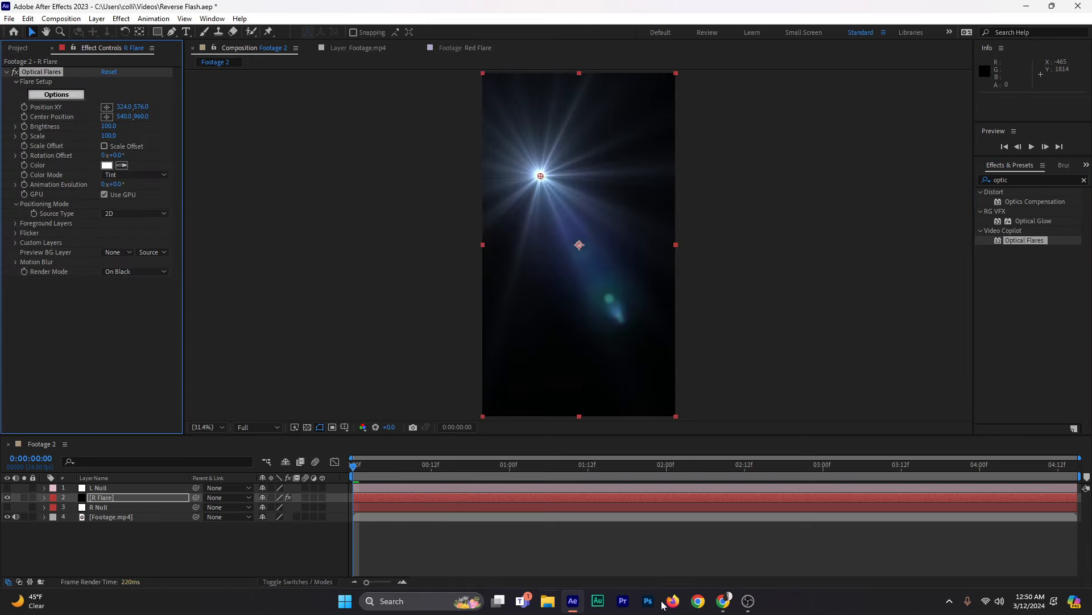
Step: Strip the flare down to its two Glow elements in the Optical Flares options, removing the Glint, Multi Iris and remaining objects
left_click(101, 499)
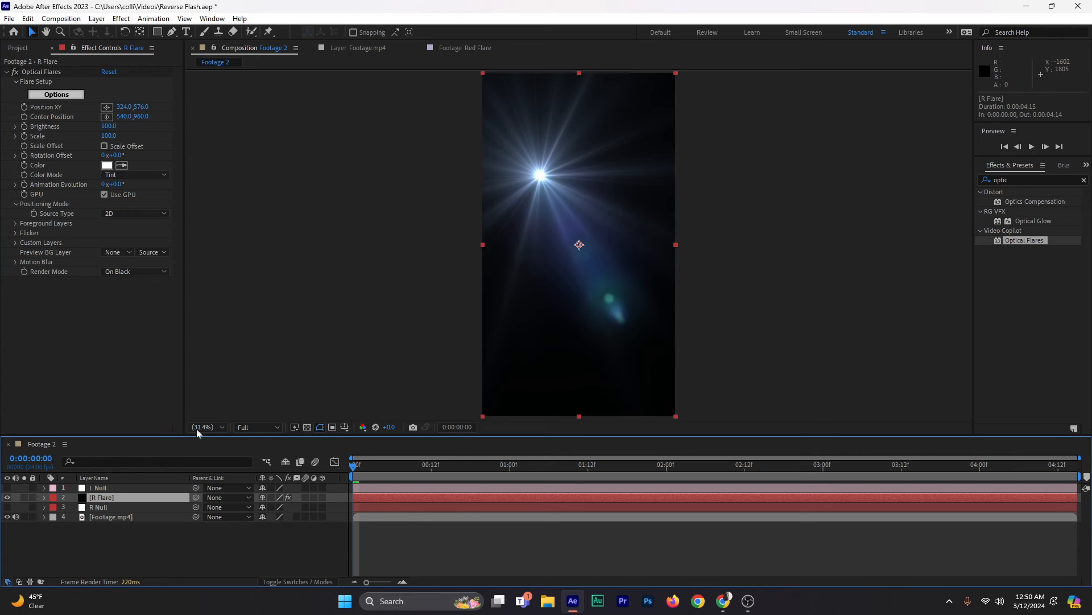
left_click(63, 96)
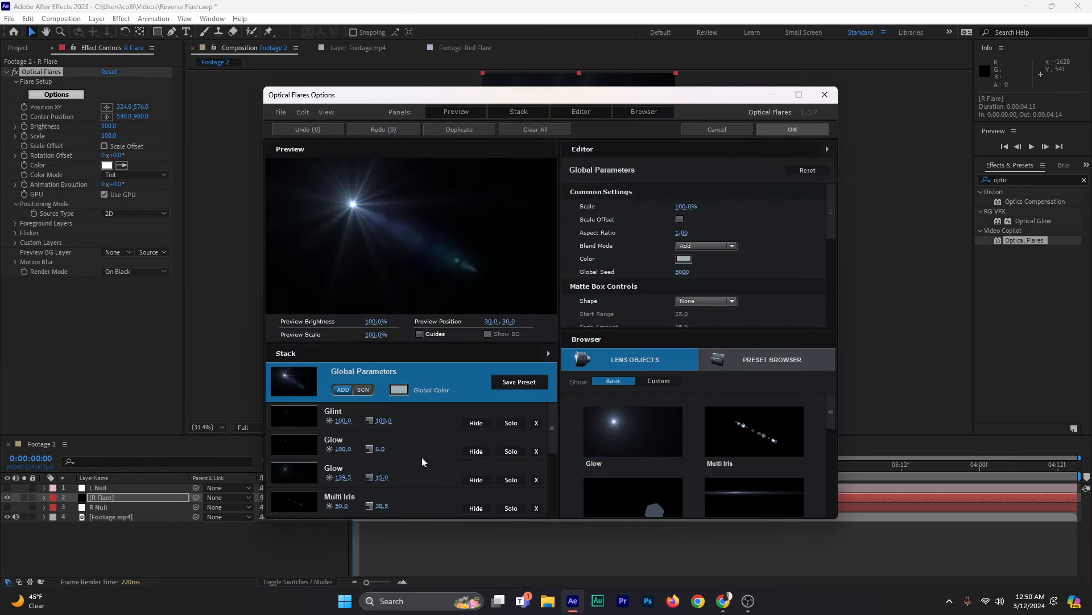
left_click(536, 423)
left_click(536, 479)
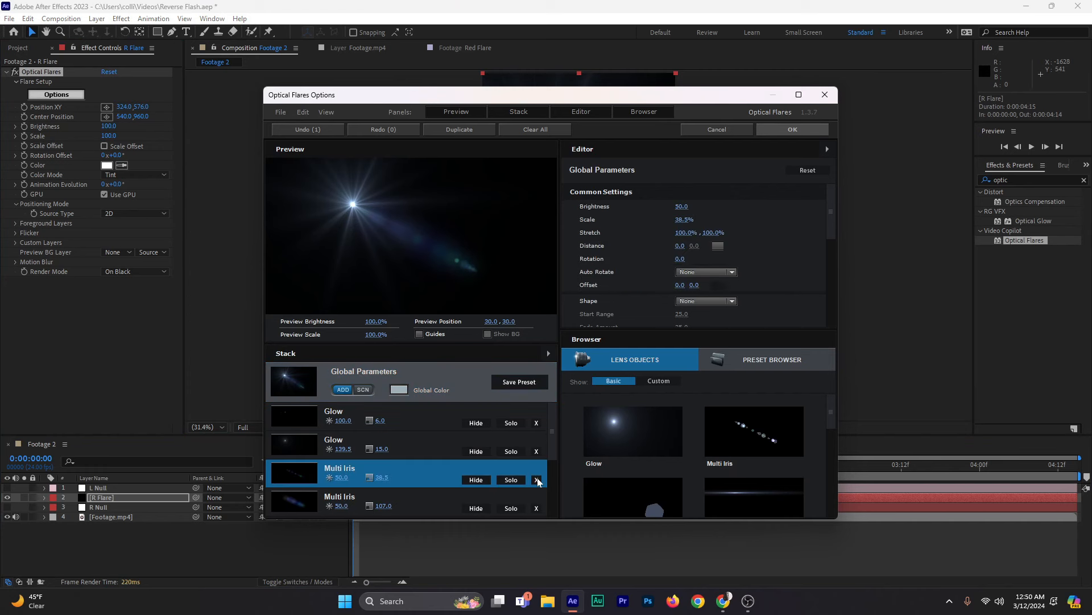
left_click(537, 479)
left_click(537, 479)
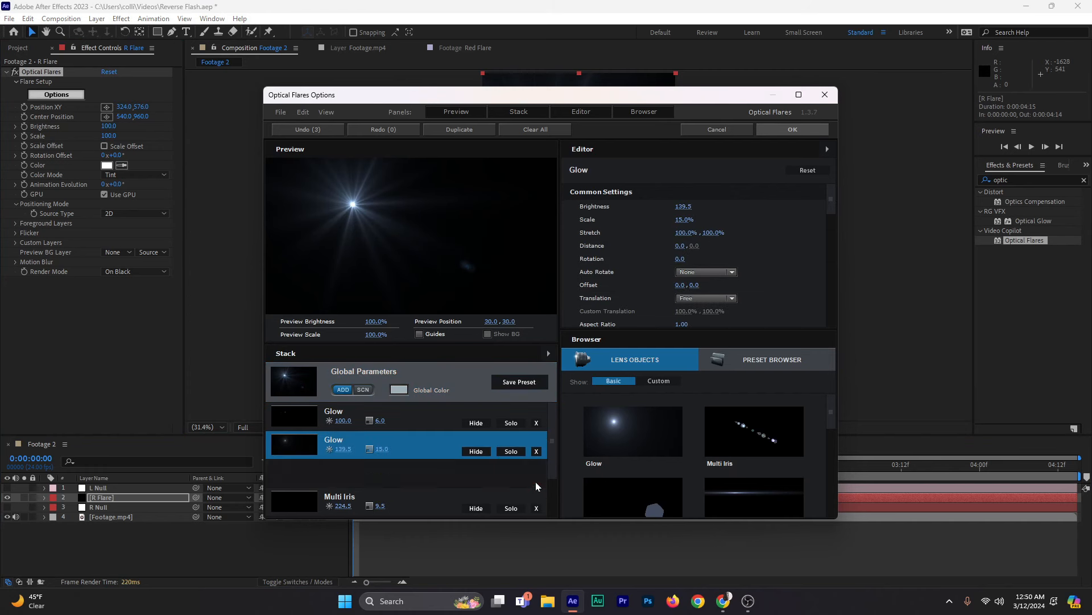
left_click(537, 481)
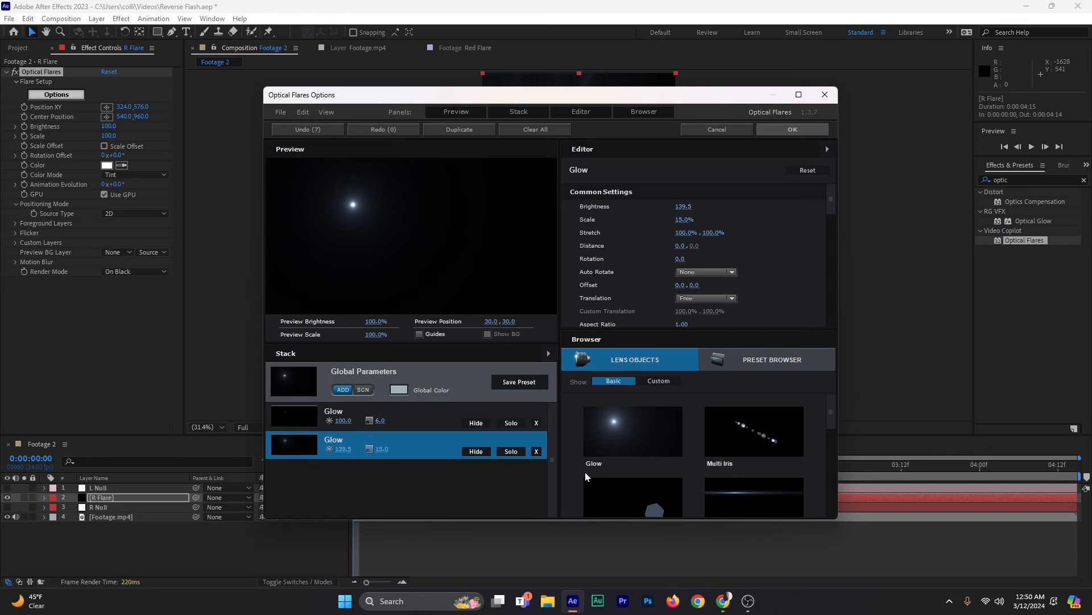
left_click(784, 132)
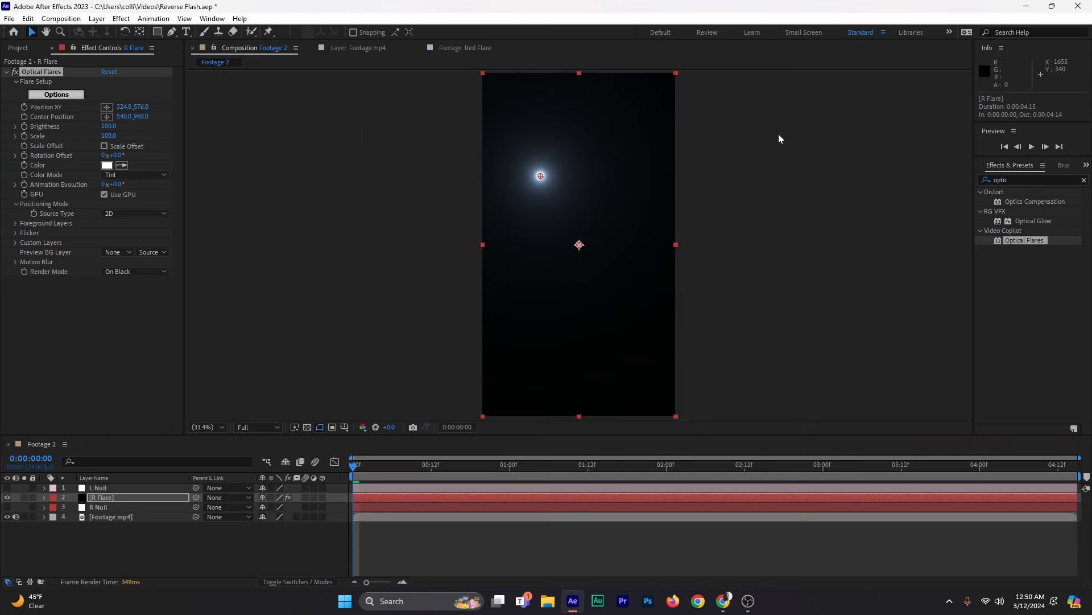
Step: Set the Optical Flares render mode to On Transparent so the footage shows beneath the flare
left_click(137, 272)
left_click(145, 309)
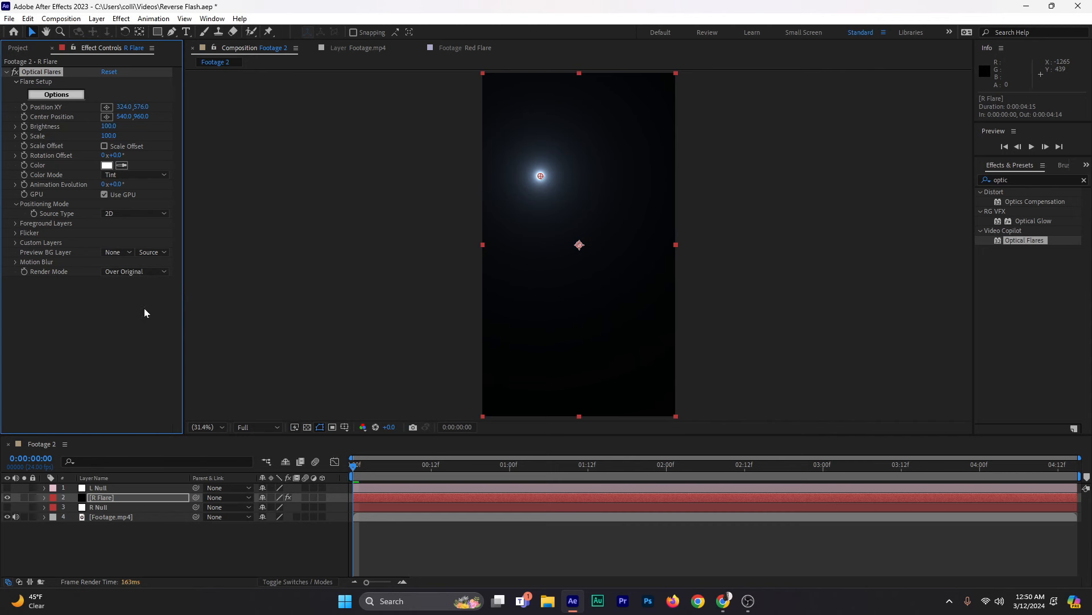
left_click(137, 272)
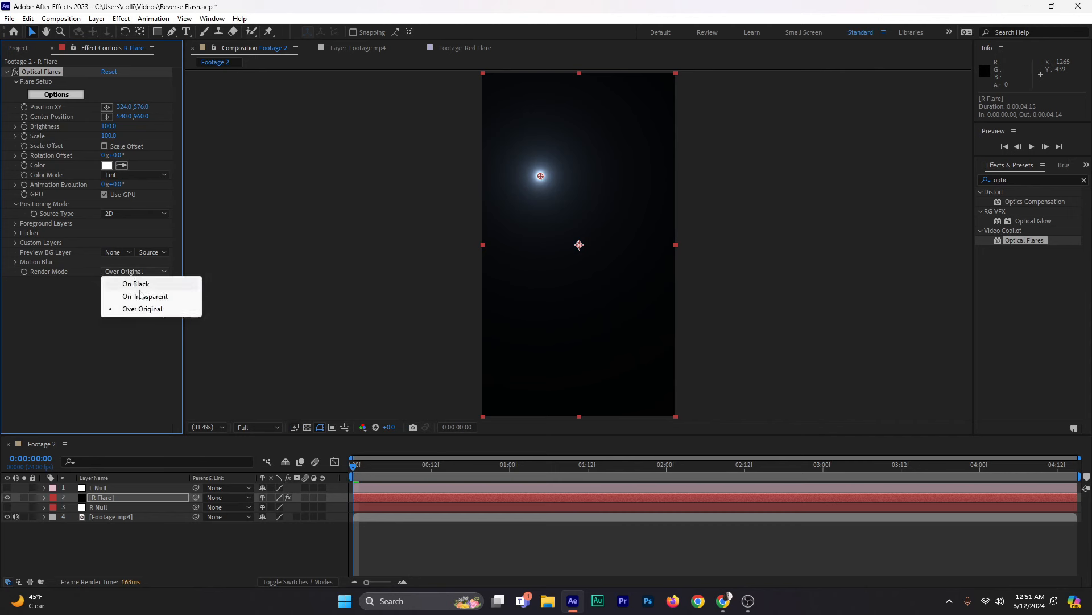
left_click(142, 299)
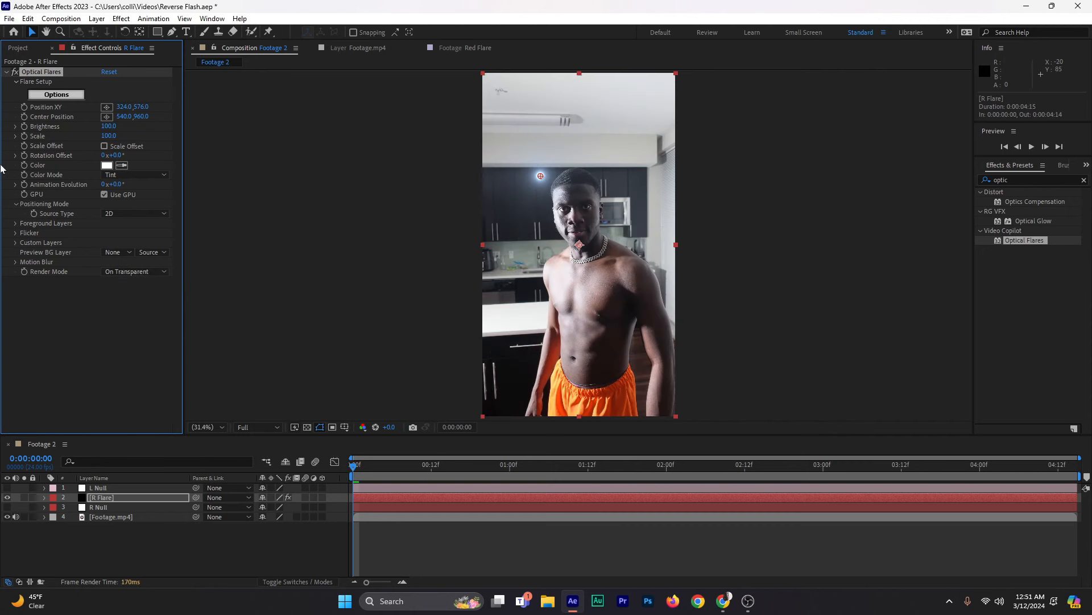
Step: Set the Optical Flares color to pure red, FF0000, and preview the flare over the footage
left_click(107, 165)
left_click(851, 267)
left_click(883, 202)
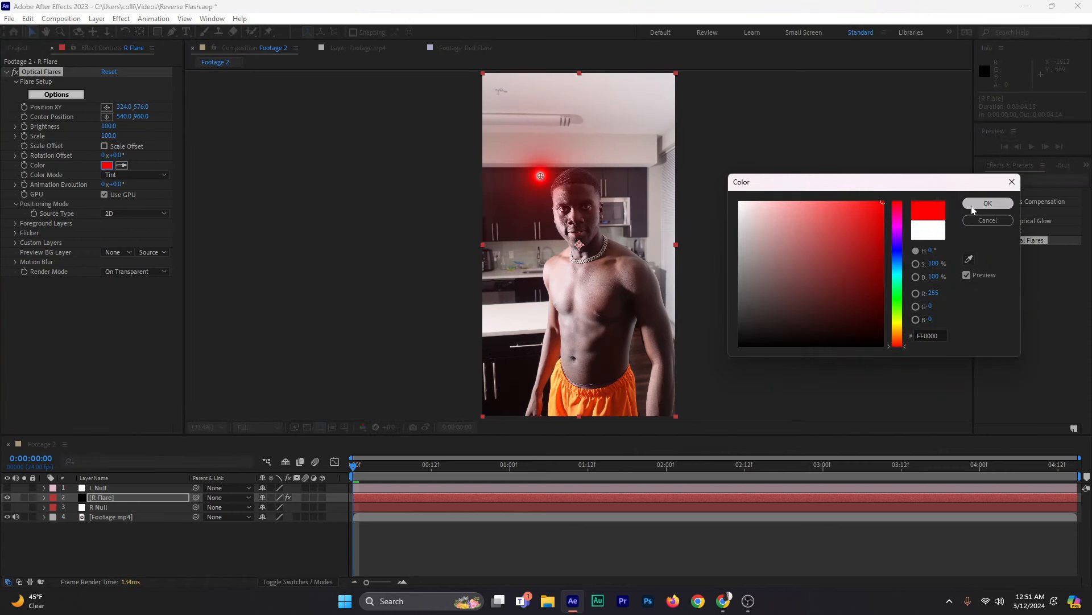
left_click(1000, 203)
left_click(108, 166)
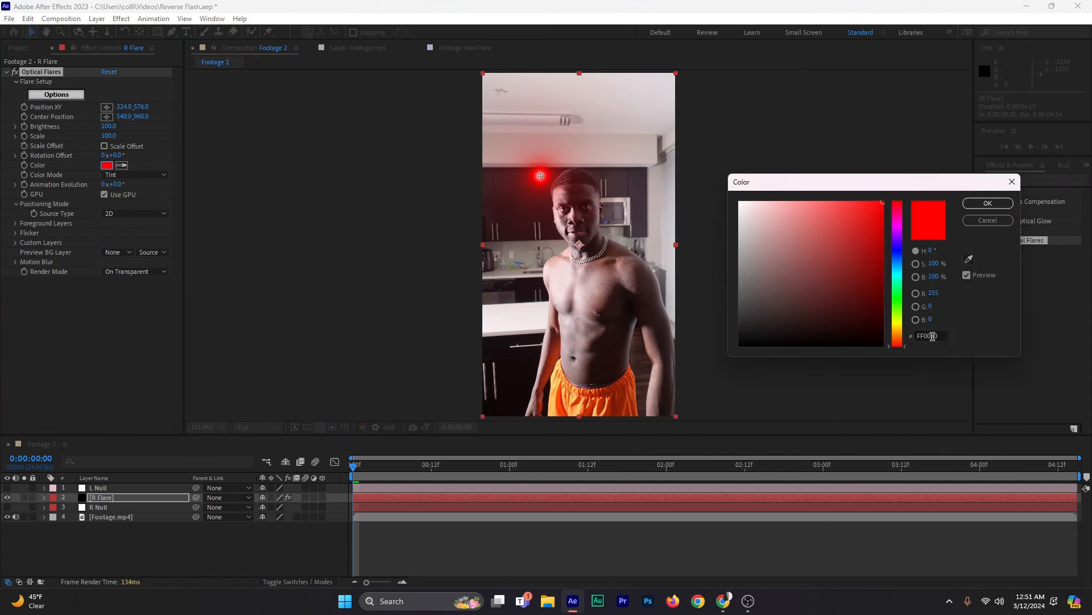
left_click(987, 203)
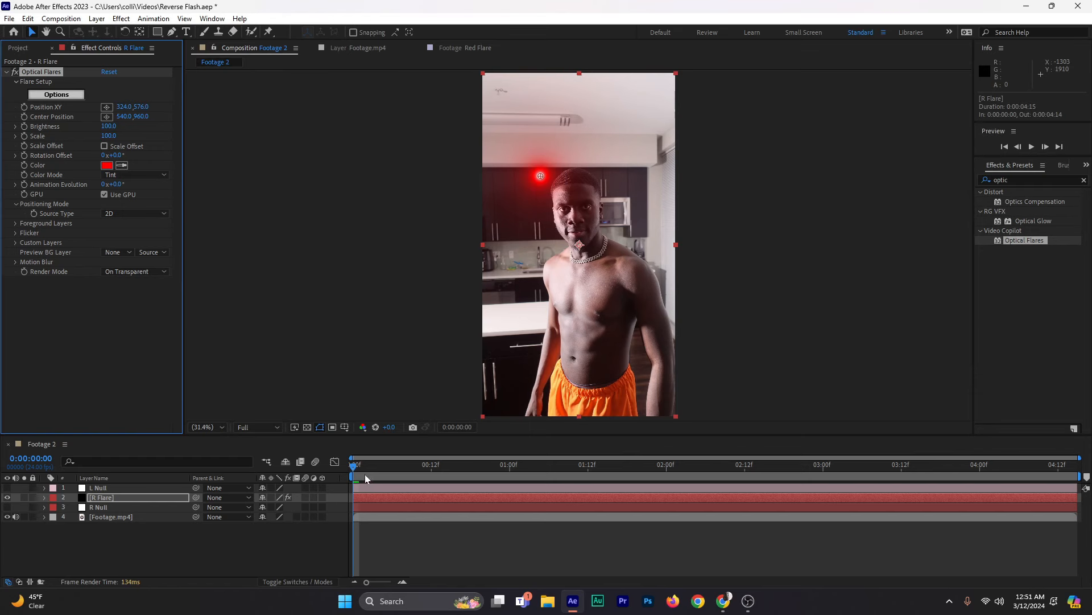
left_click_drag(365, 476, 343, 496)
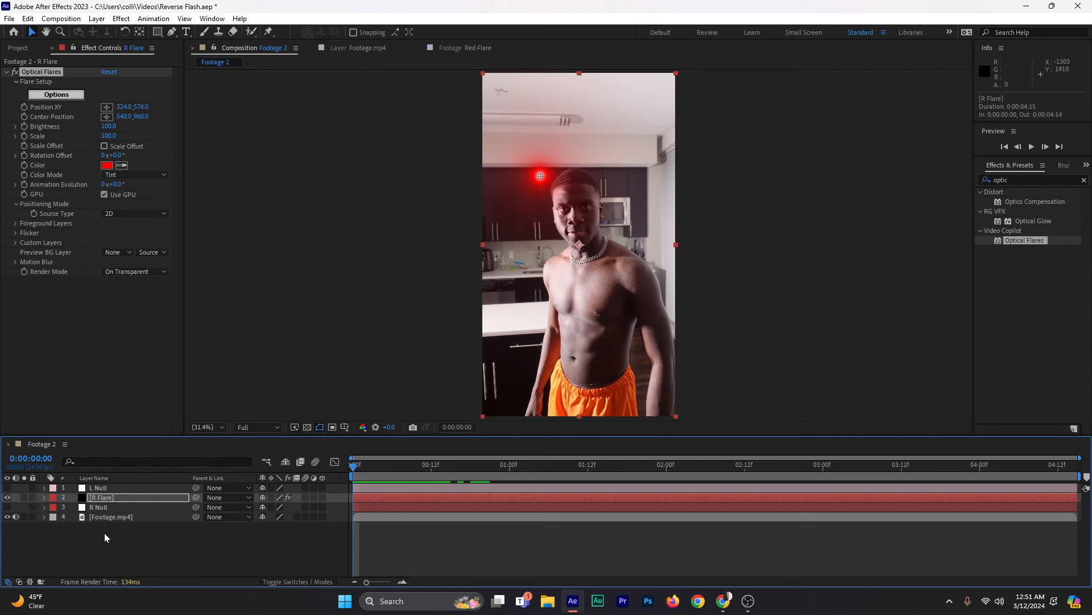
Step: Reveal the R Flare's Optical Flares Position XY and the R Null's tracked Position keyframes in the timeline
left_click(111, 498)
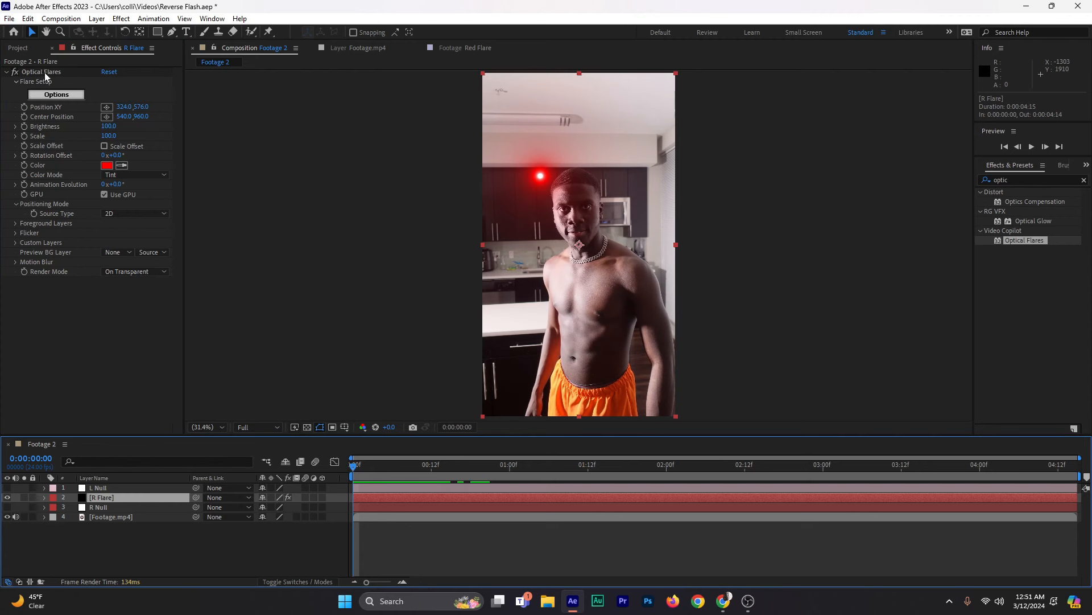
left_click(26, 108)
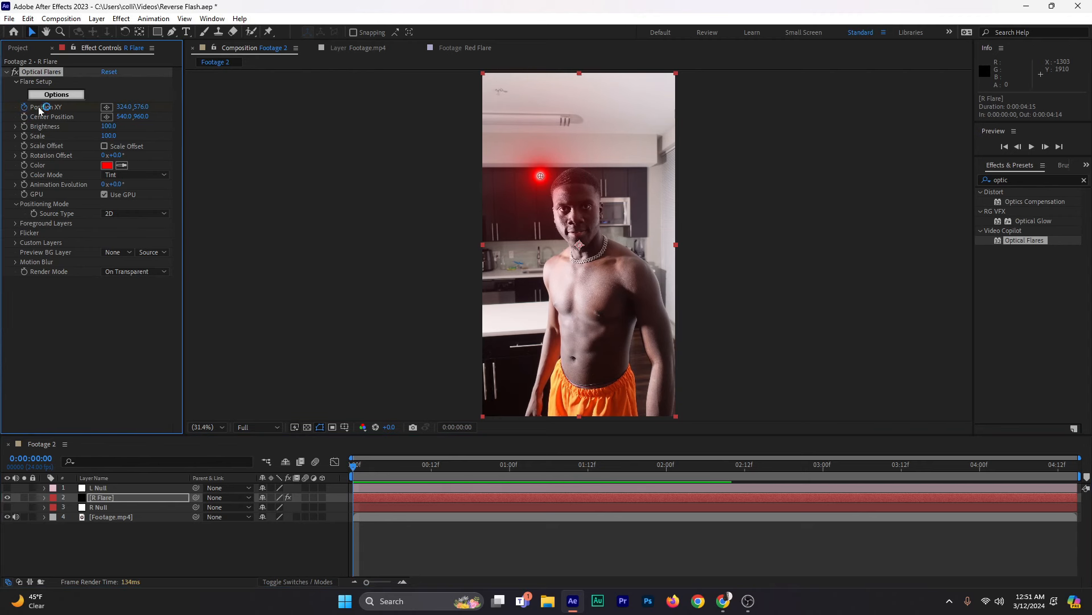
left_click(101, 499)
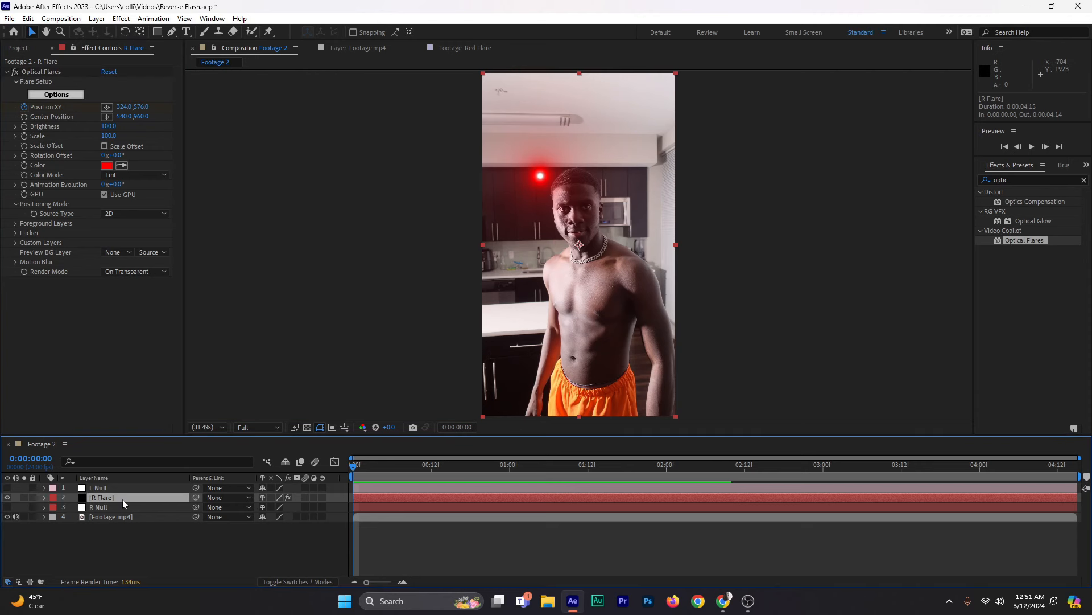
key("u")
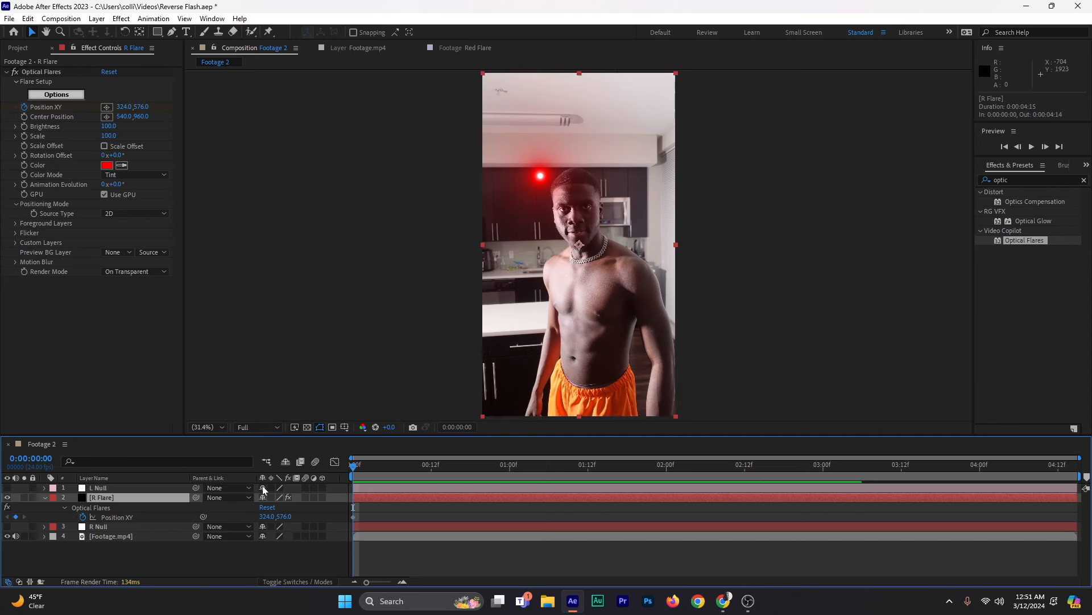
left_click(132, 524)
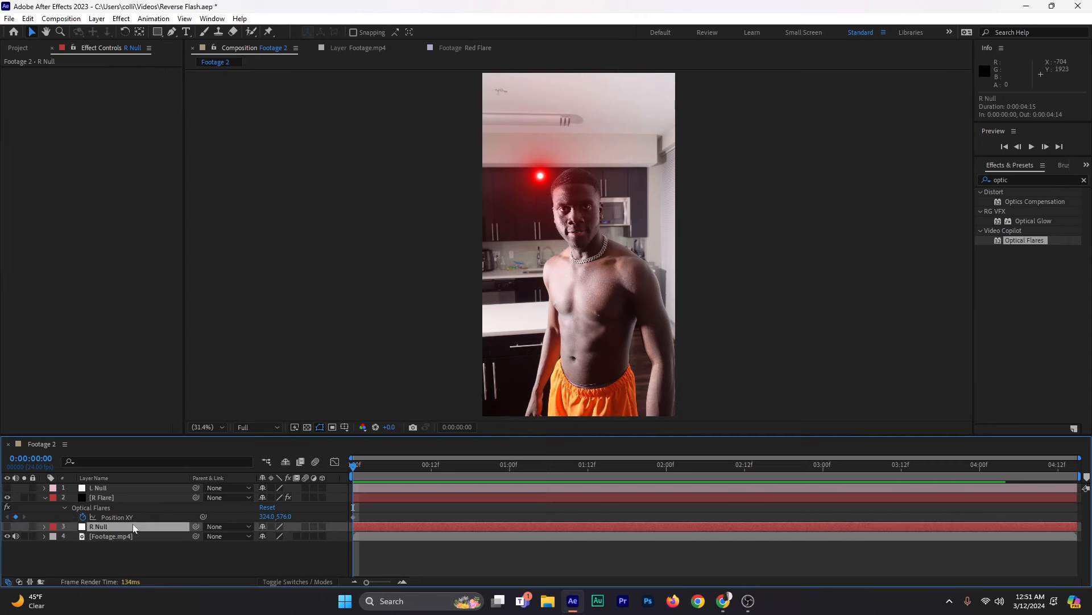
key("u")
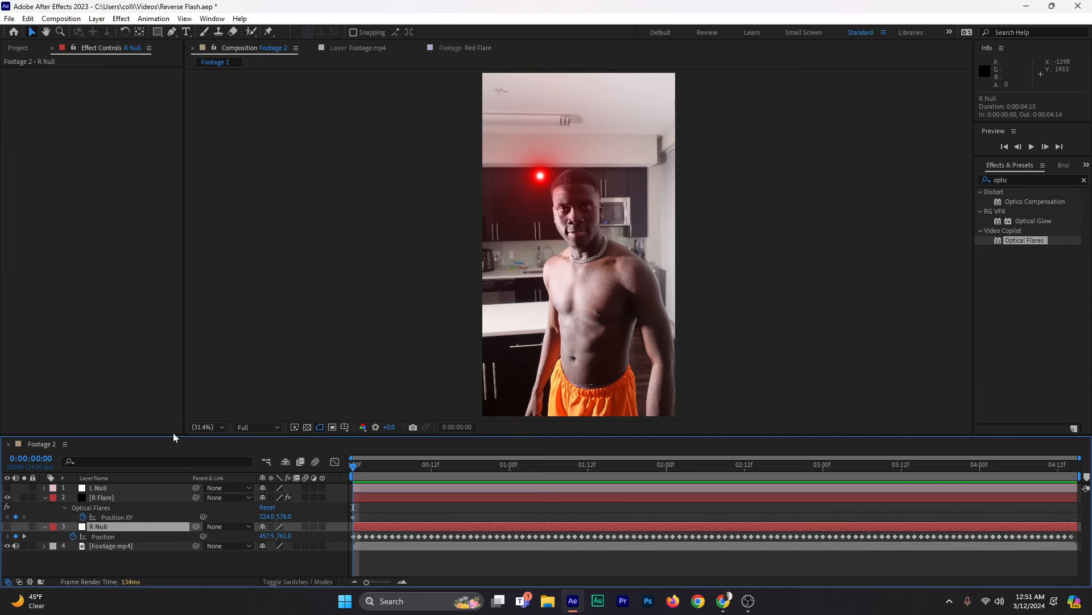
Step: Link the R Flare's Position XY, without keyframes, to the R Null's Position and scrub the timeline to check the eye tracking
left_click(105, 516)
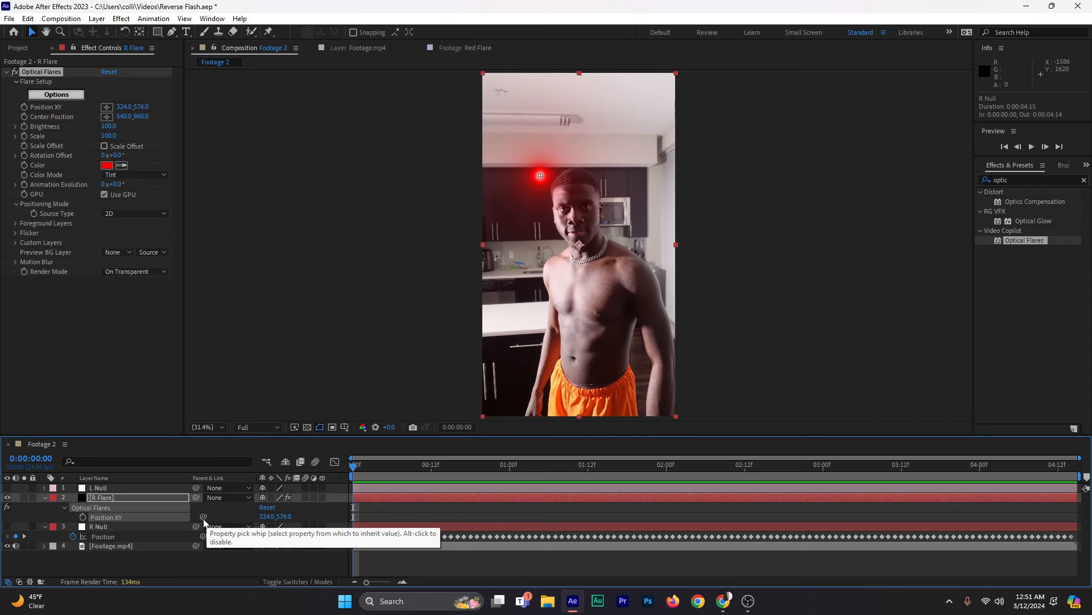
left_click_drag(203, 515, 101, 534)
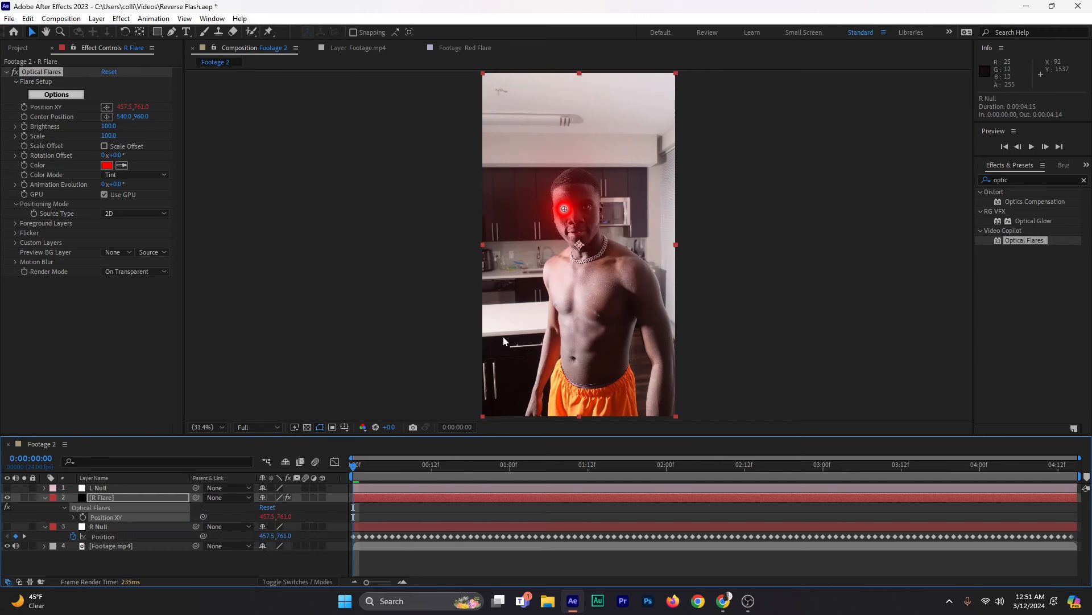
scroll(567, 219, "up", 1)
scroll(567, 219, "up", 3)
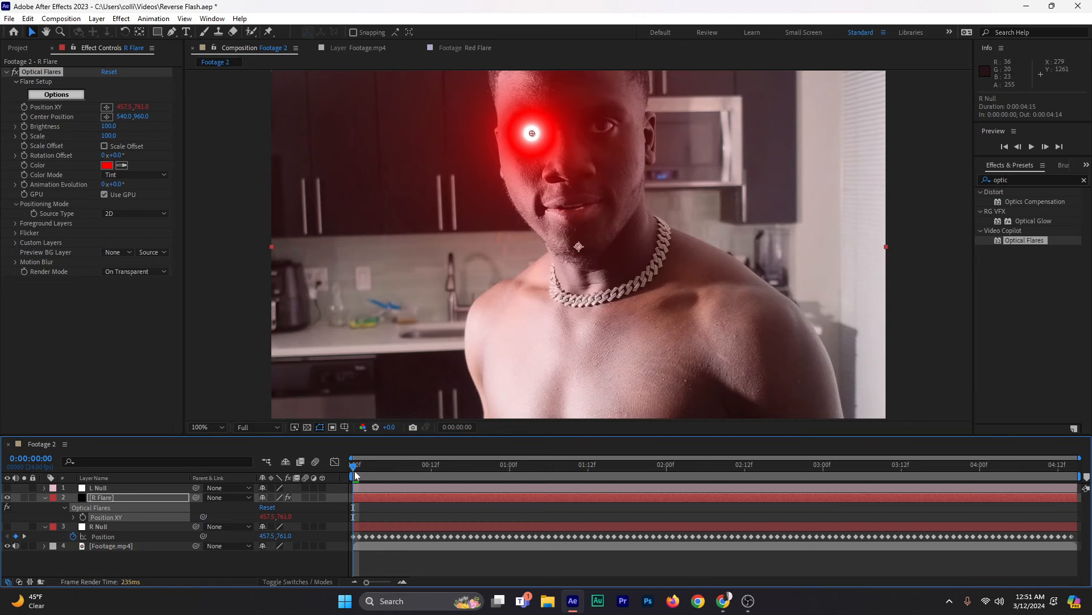
left_click(458, 468)
left_click_drag(530, 466, 290, 518)
Step: Collapse the R Flare properties and set the Optical Flares brightness to 50
left_click(44, 498)
left_click_drag(112, 128, 109, 131)
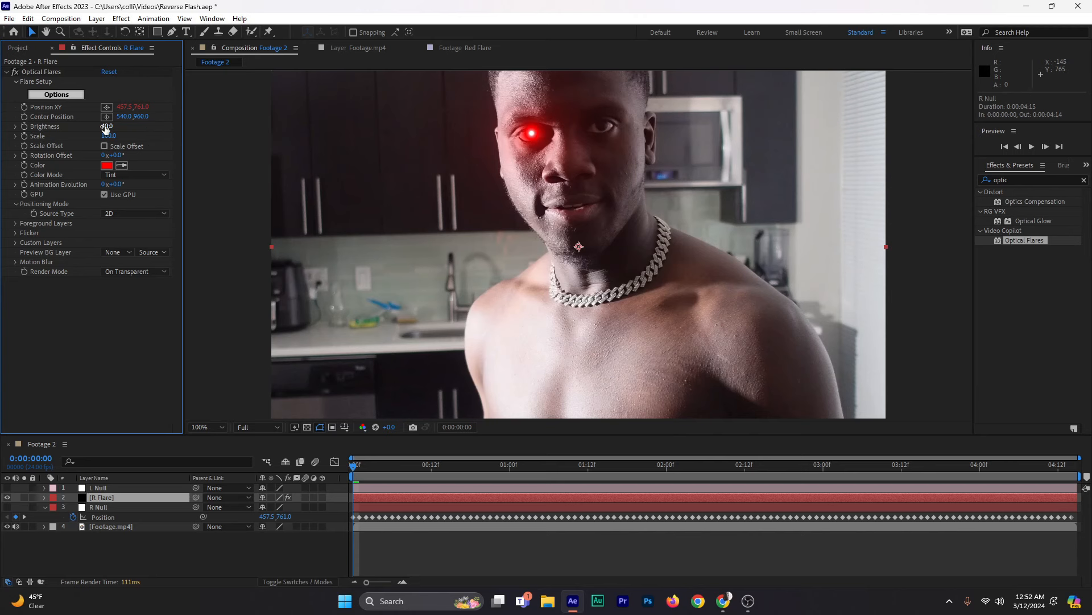
left_click(105, 128)
type("50")
left_click(141, 131)
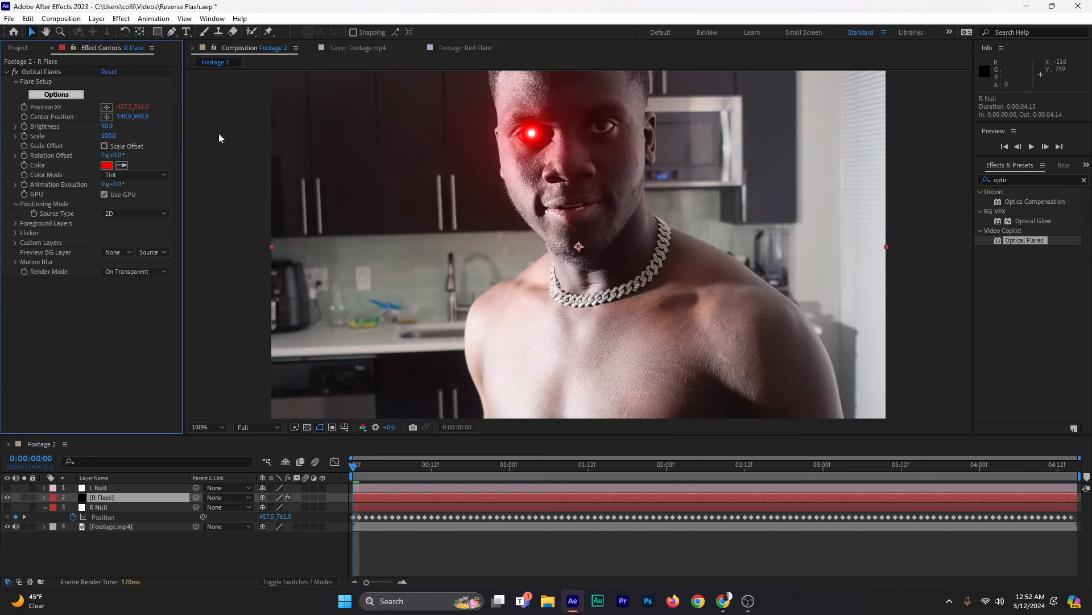
key("comma")
key("comma")
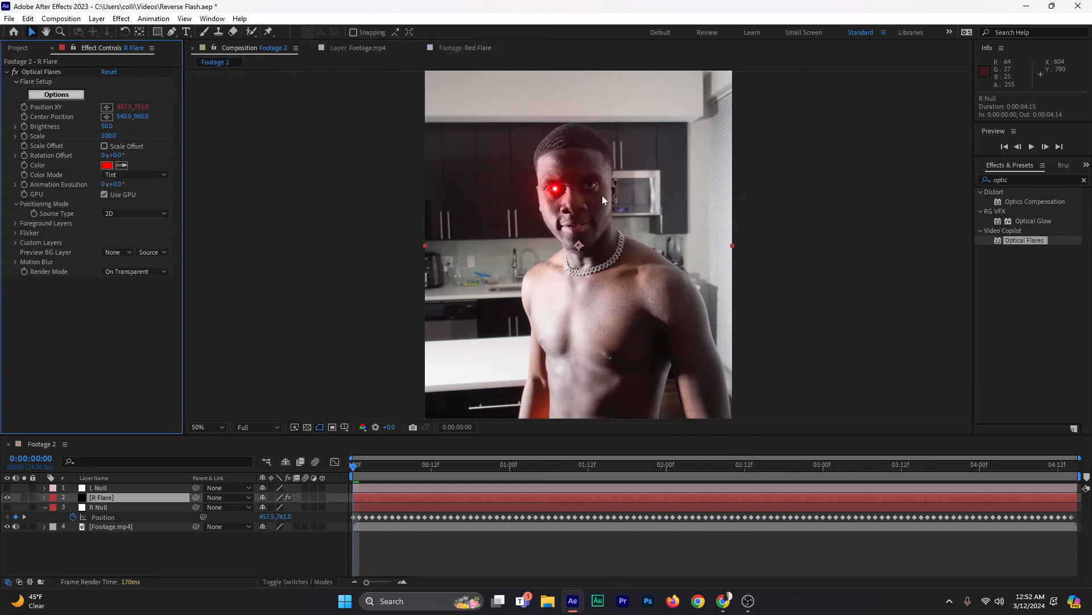
Step: Collapse the R Null properties, scrub through the shot, and enable motion blur on the R Flare layer
left_click(44, 506)
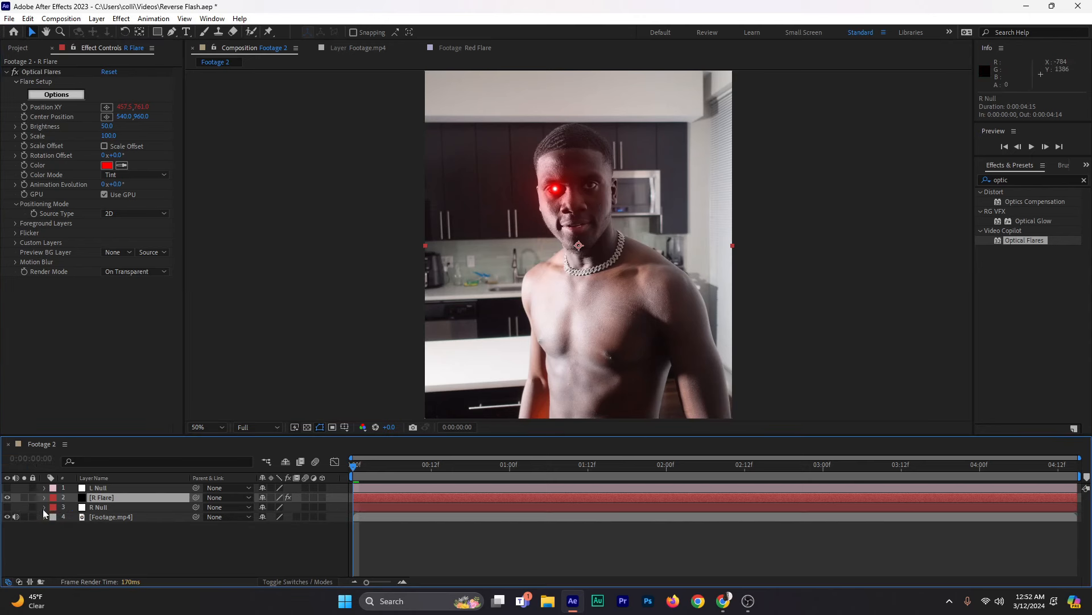
left_click(127, 555)
left_click_drag(359, 468, 323, 511)
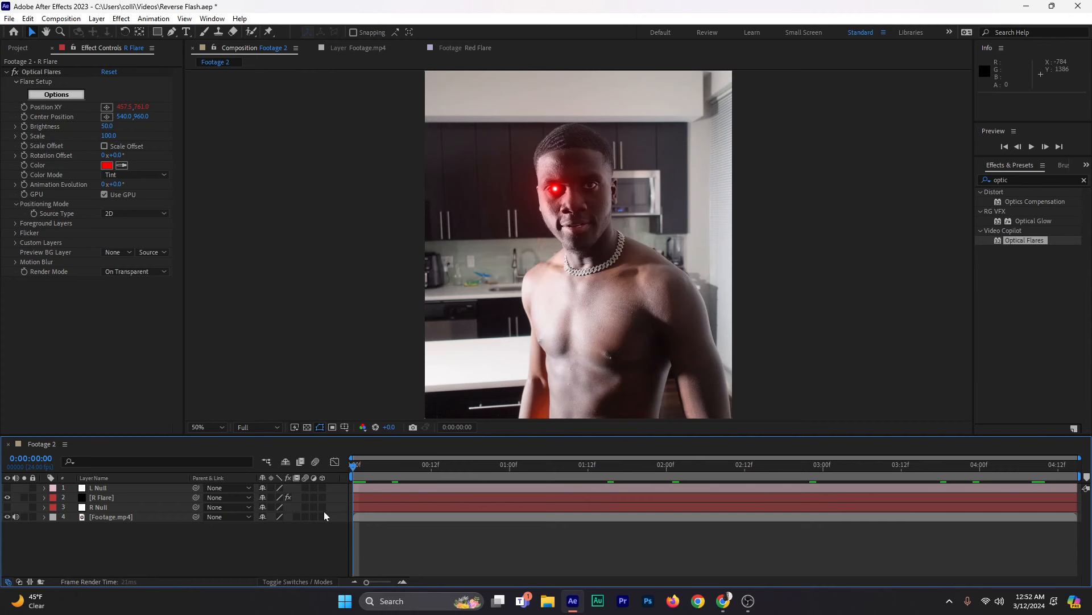
left_click(138, 499)
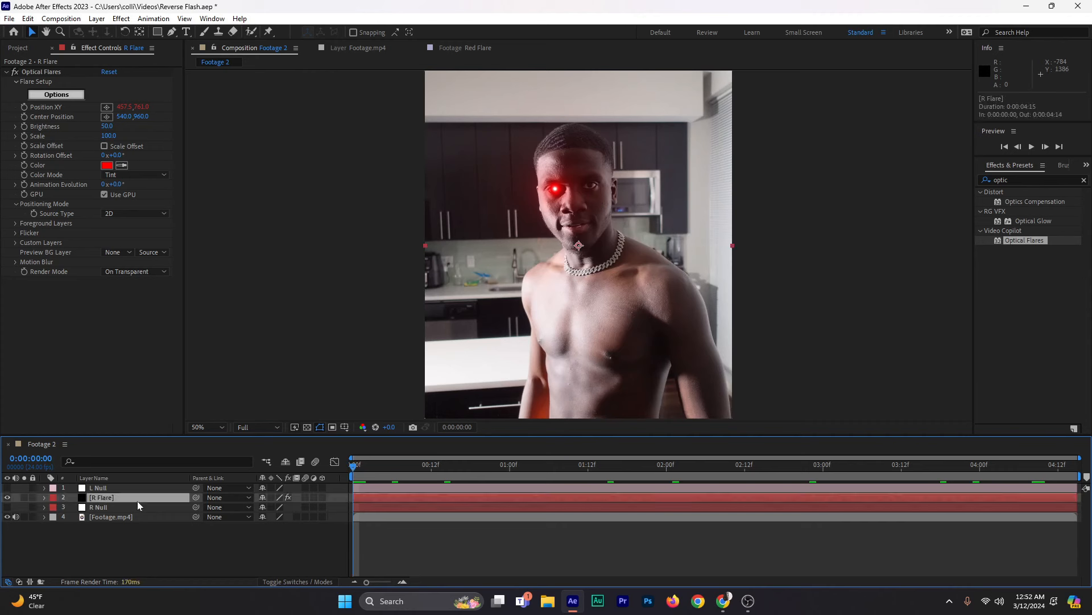
left_click(305, 496)
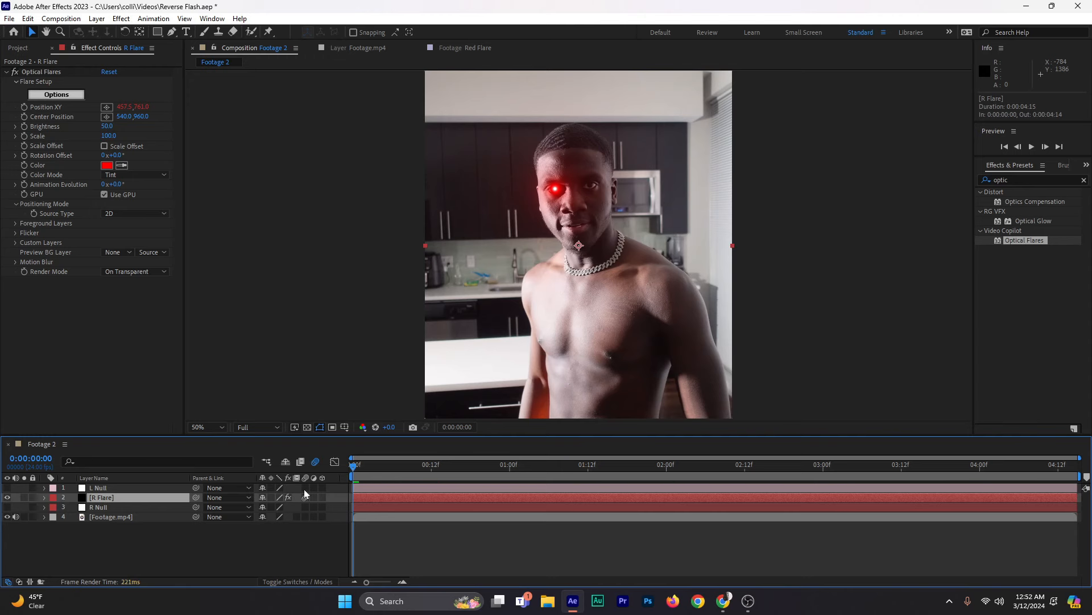
Step: Scrub through the shot to check the motion-blurred R Flare, return to the first frame, and save the project
left_click_drag(346, 473, 941, 504)
left_click_drag(833, 497, 296, 498)
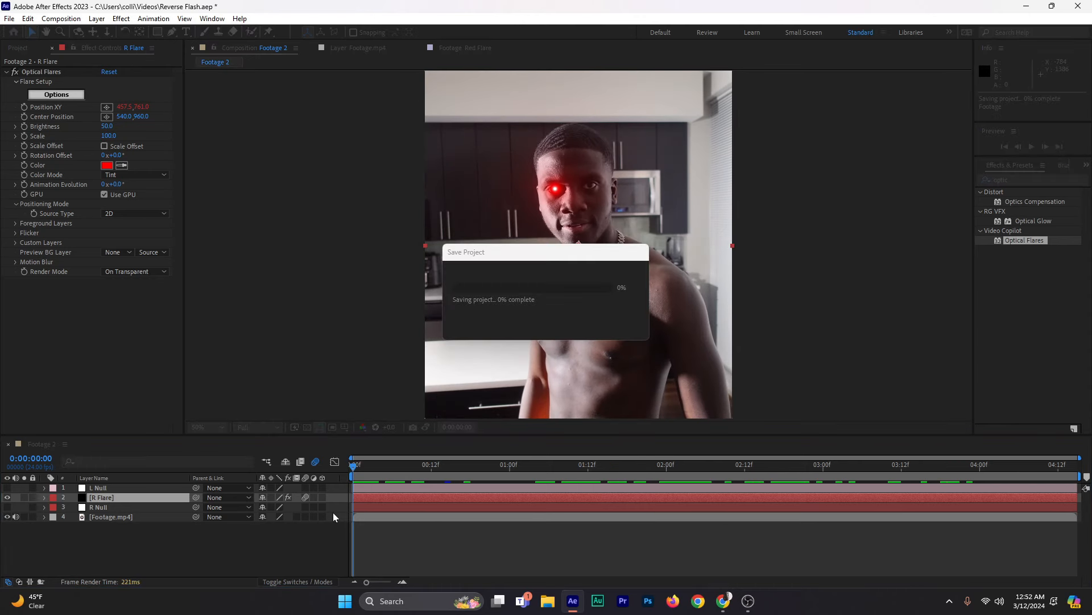
Step: Duplicate the R Flare layer, give the copy the same pink label as L Null, and rename it L Flare
left_click(131, 500)
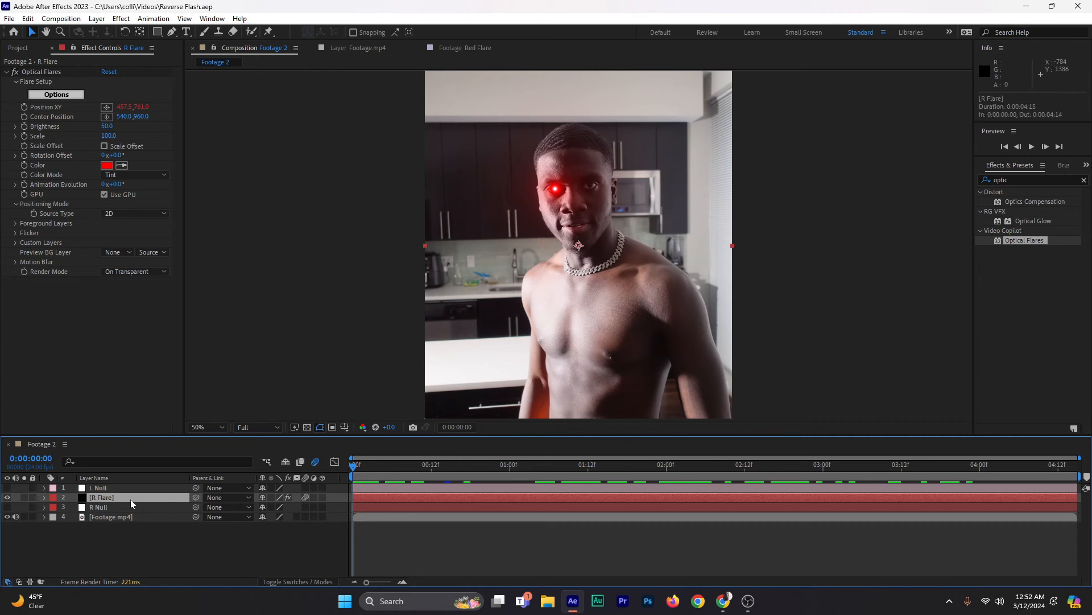
key("ctrl+d")
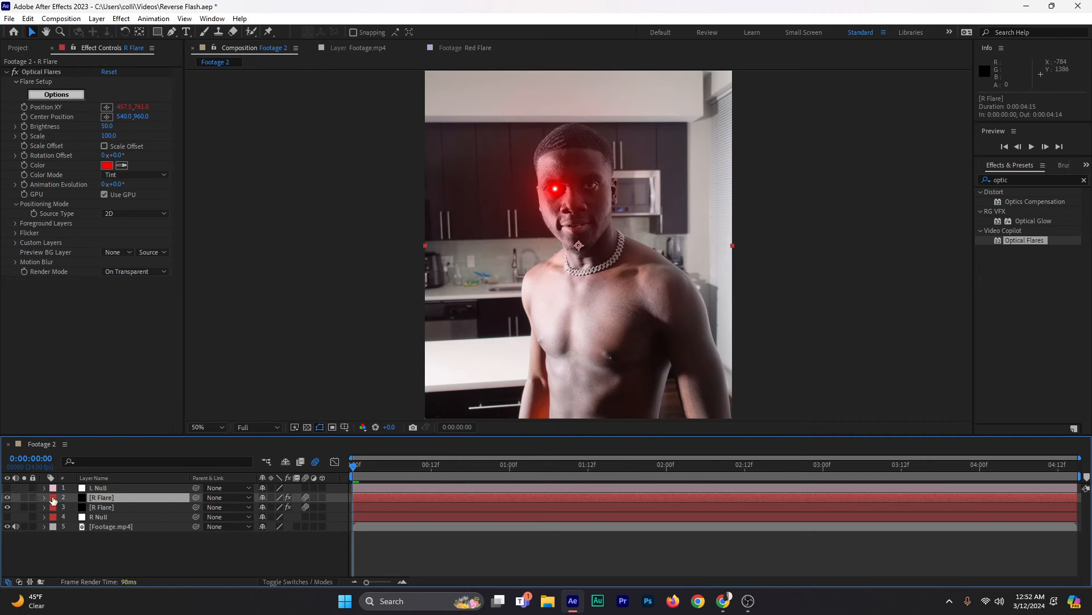
left_click(52, 497)
left_click(77, 326)
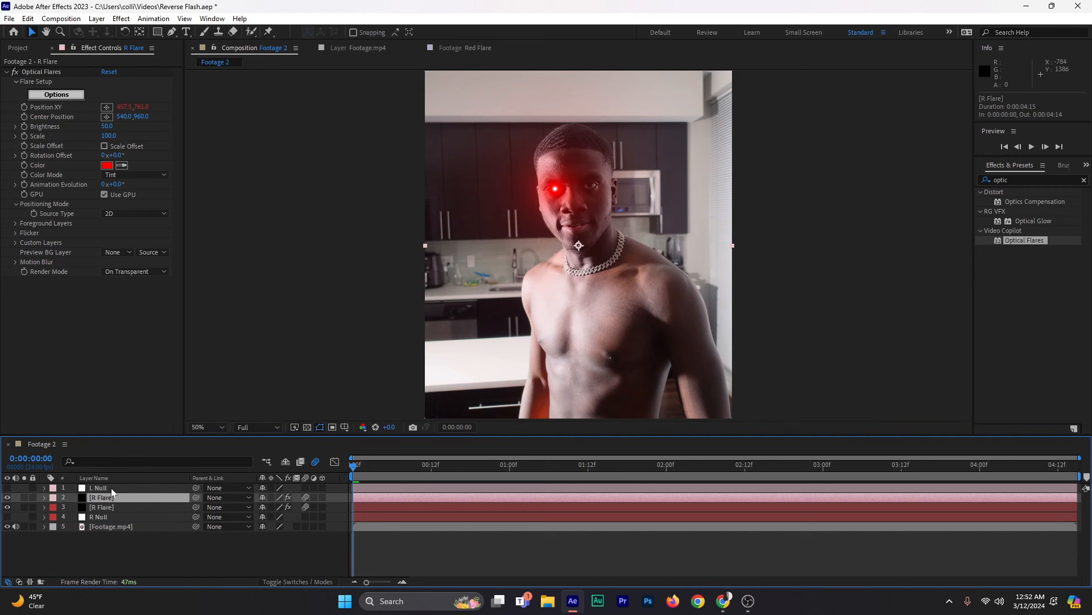
right_click(103, 500)
left_click(137, 466)
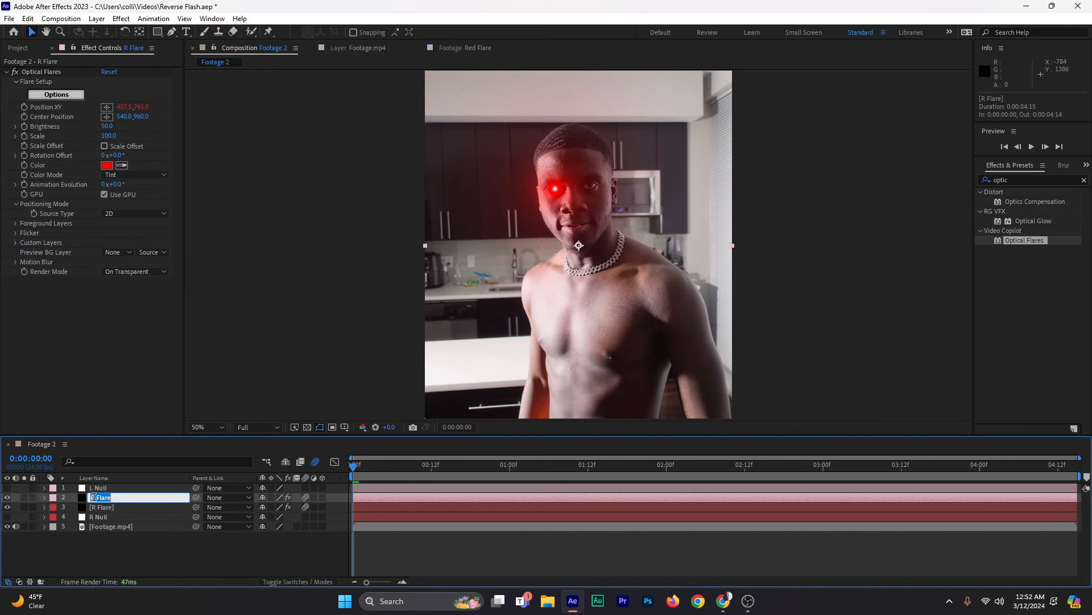
type("L")
left_click(108, 542)
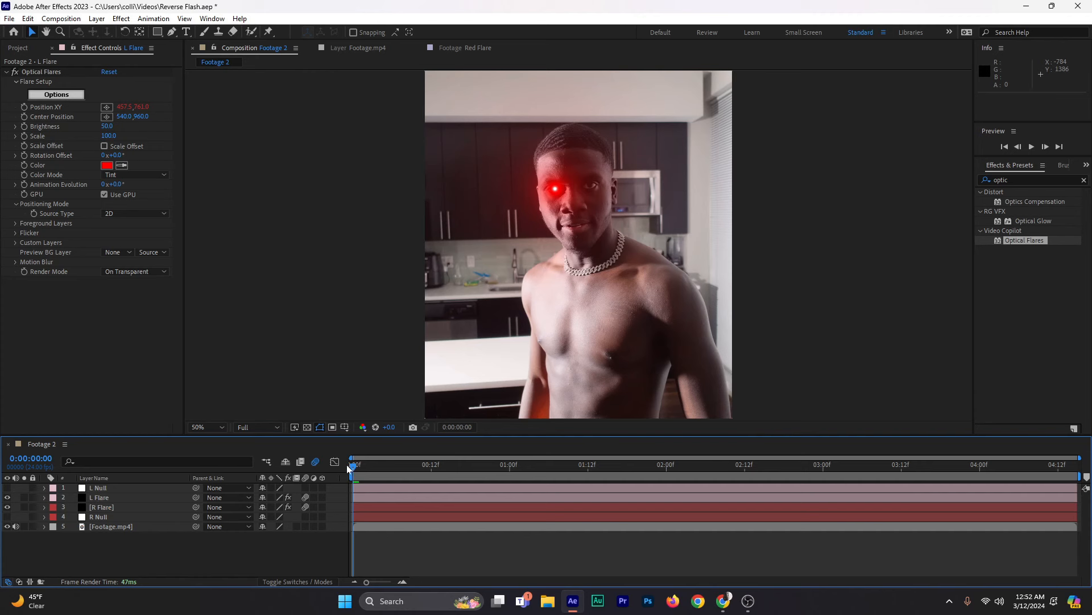
mouse_move(350, 463)
left_mouse_down()
mouse_move(402, 463)
mouse_move(333, 472)
left_mouse_up()
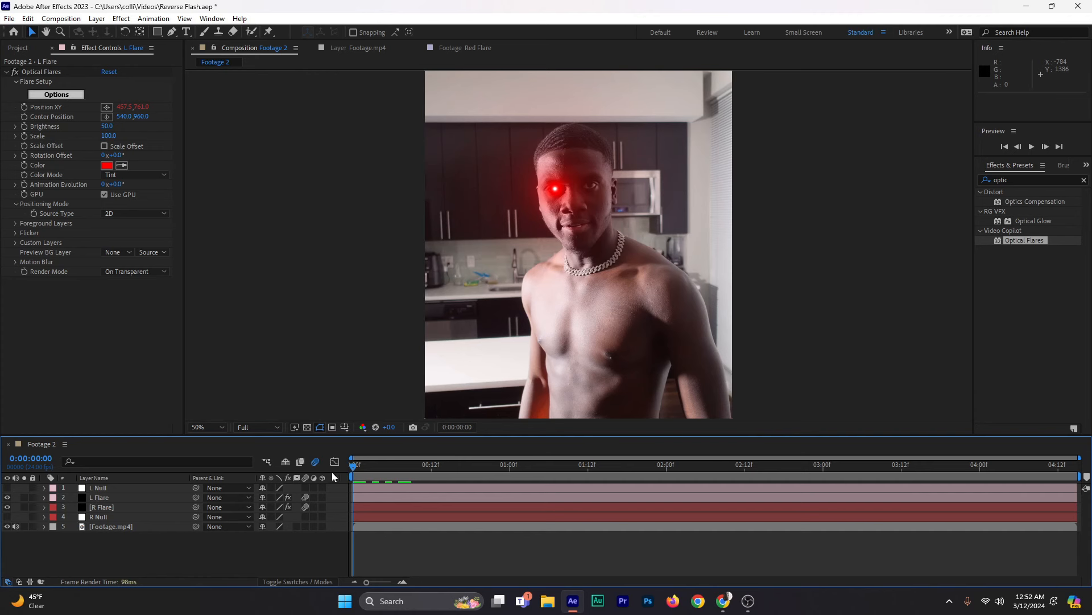
Step: Keyframe the L Flare's Optical Flares Position XY and reveal it with the L Null's tracked Position keyframes in the timeline
left_click(124, 497)
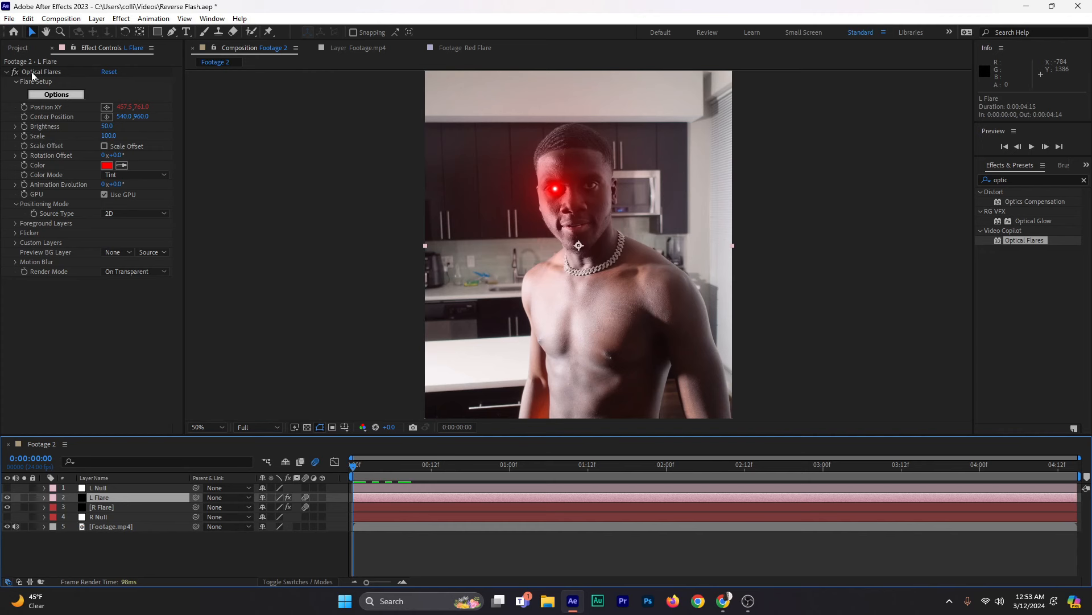
left_click(24, 107)
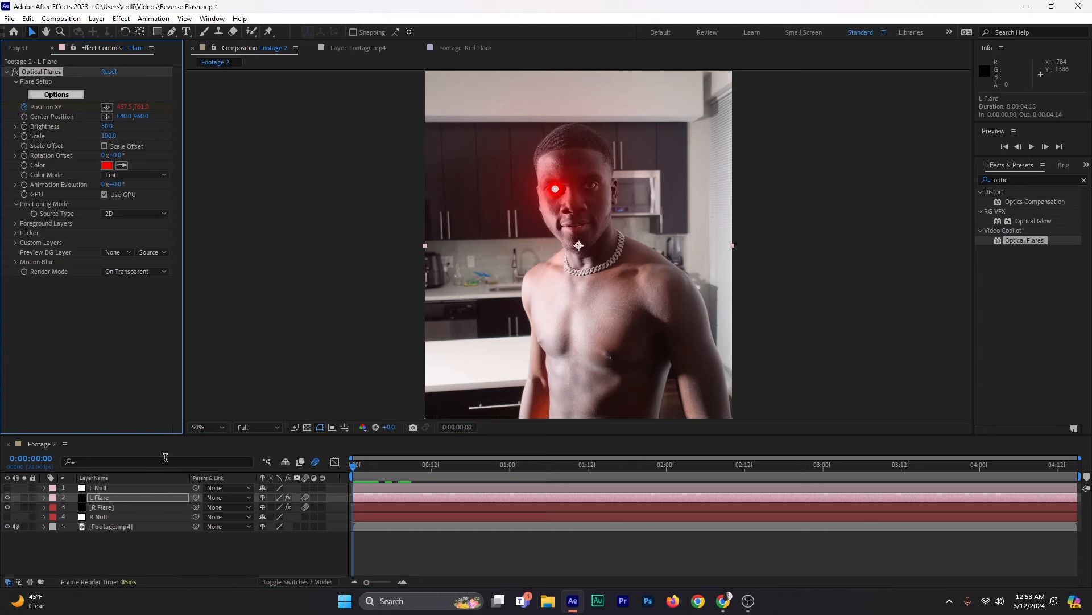
key("u")
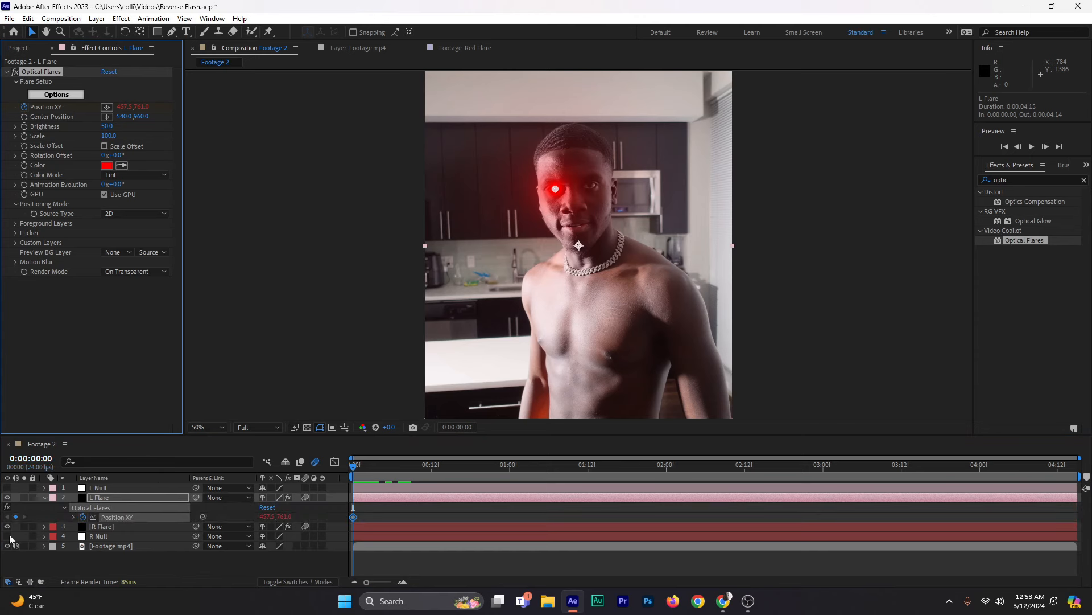
left_click(103, 489)
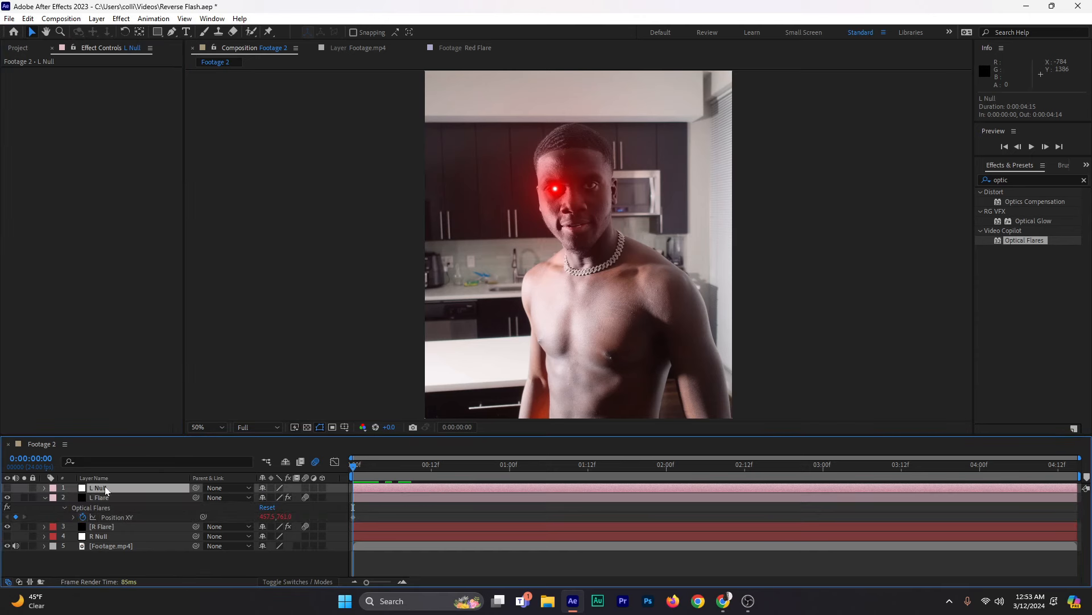
key("u")
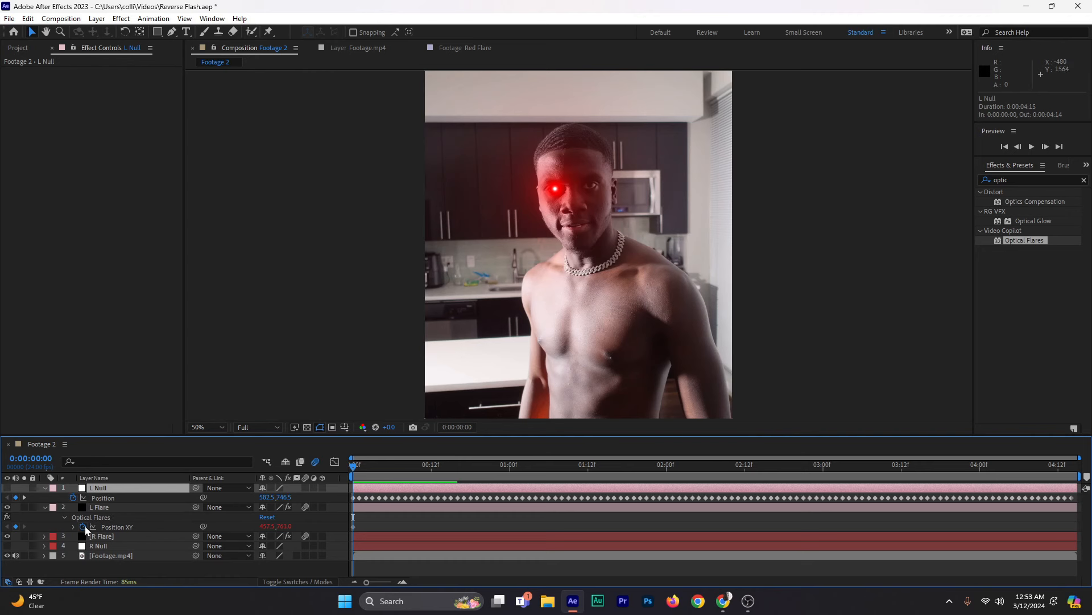
Step: Remove the L Flare's Position XY keyframe, link the property to the L Null's Position, and collapse both layers' properties
left_click(84, 527)
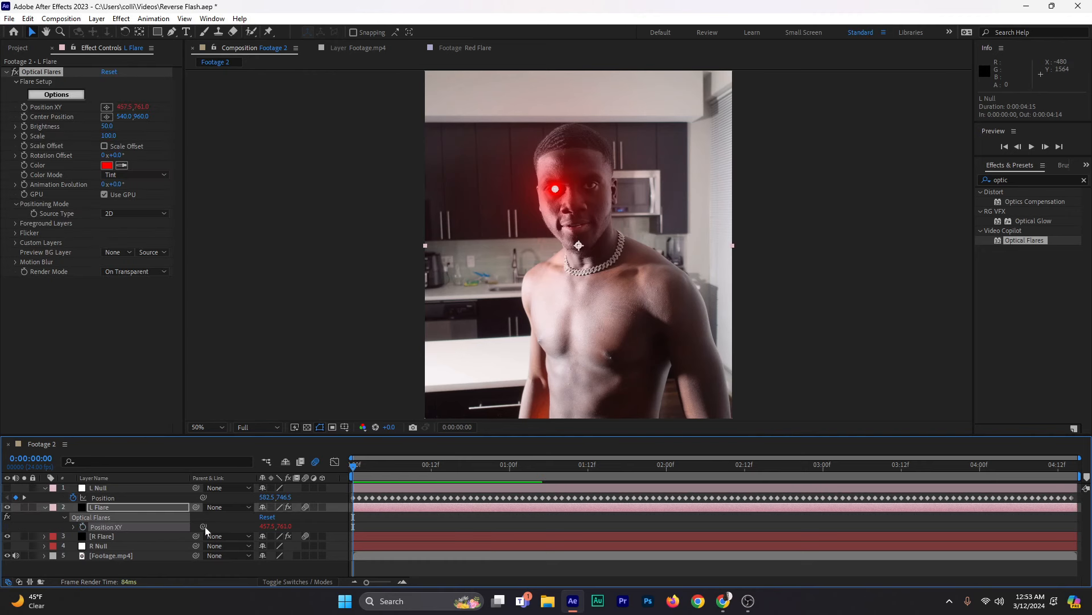
left_click_drag(204, 526, 100, 498)
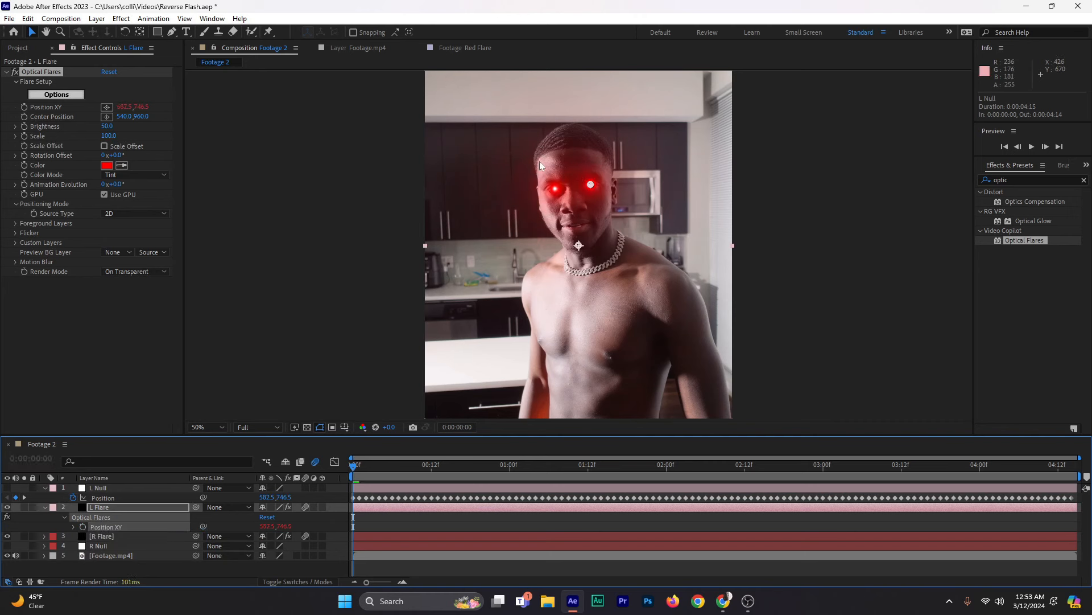
left_click(266, 246)
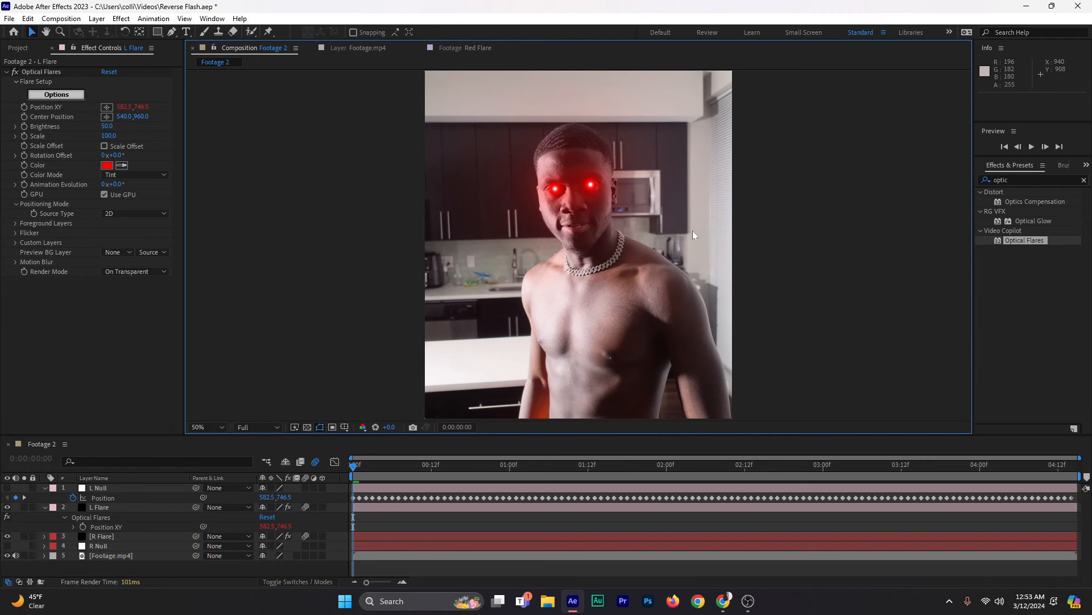
left_click(43, 508)
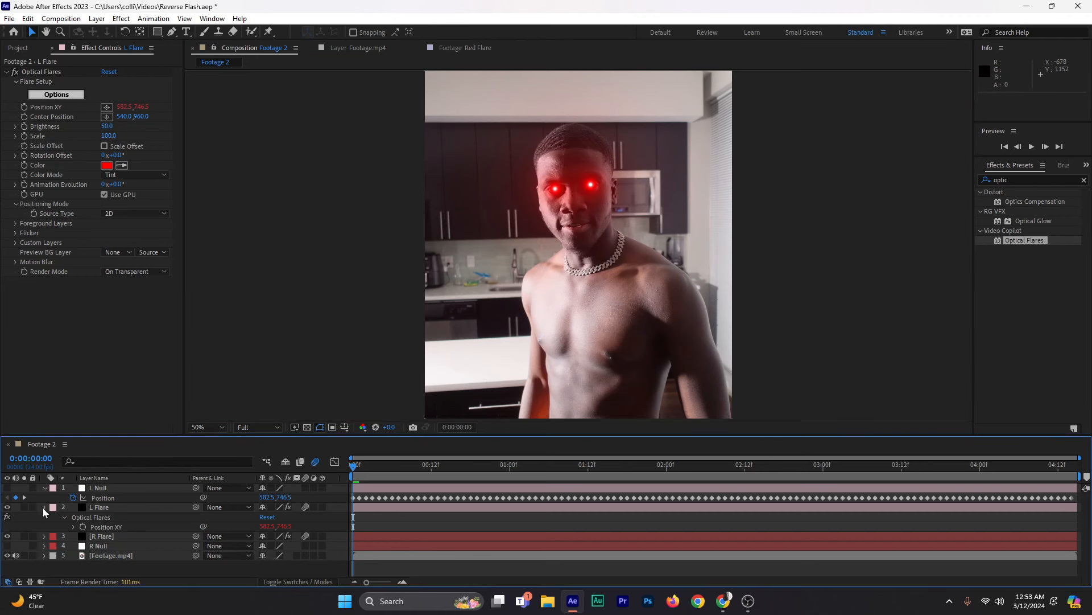
left_click(44, 507)
left_click(45, 488)
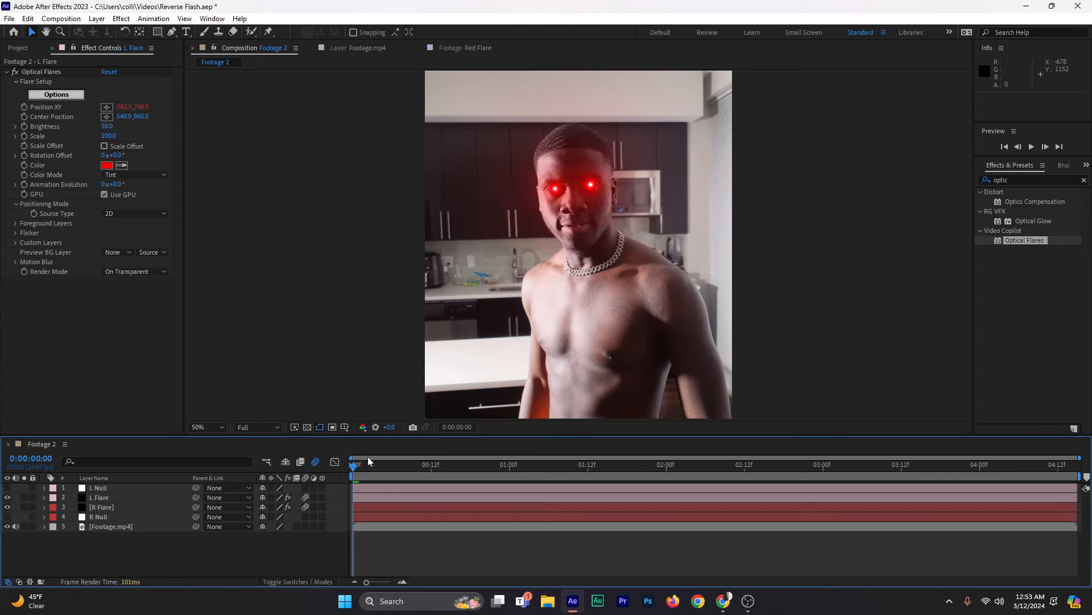
Step: Scrub through the shot to check that both flares follow the eyes, and save the project at the first frame
left_click_drag(355, 466, 809, 470)
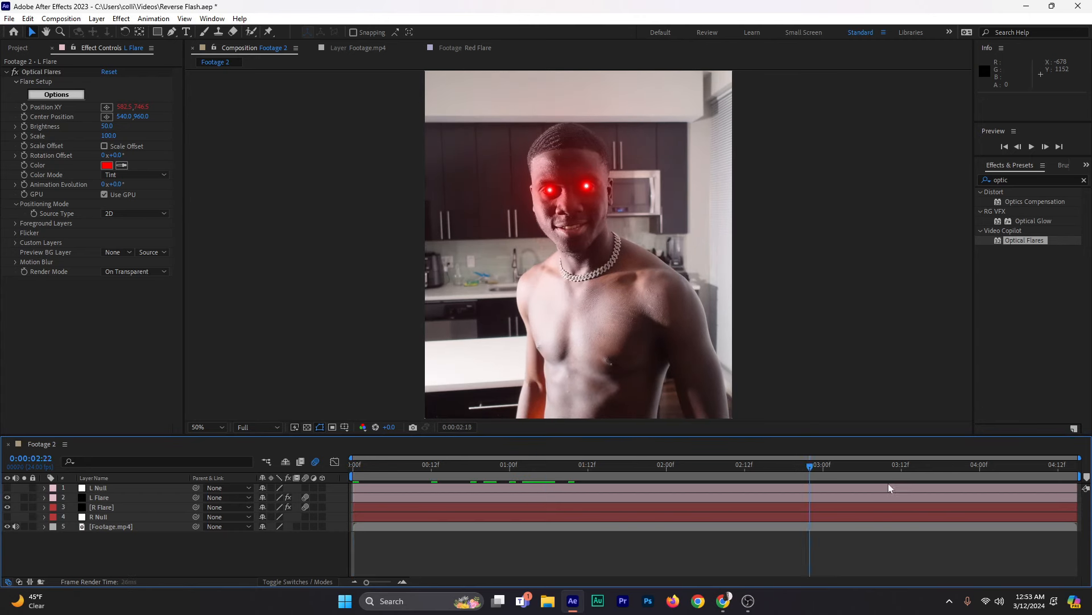
key("space")
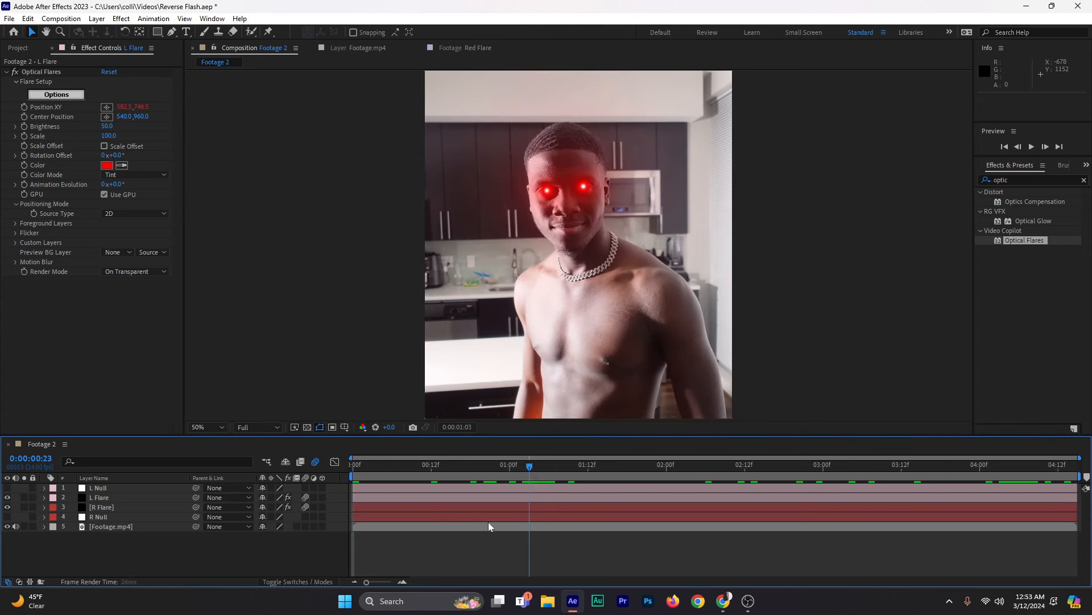
left_click_drag(488, 522, 292, 541)
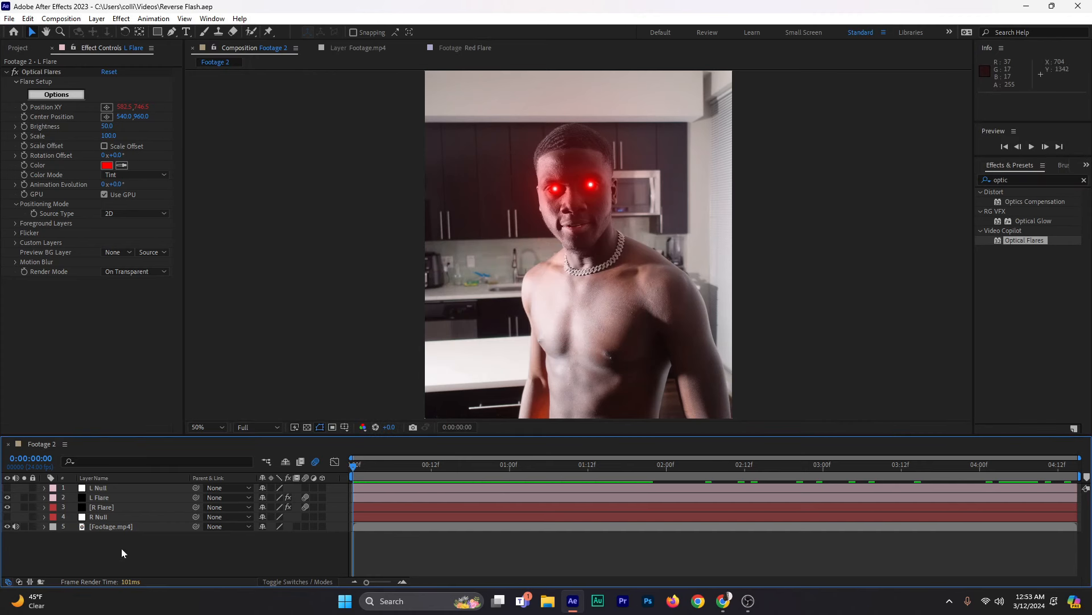
Step: Add an adjustment layer on top of the Footage 2 composition and apply Fast Box Blur to it
right_click(145, 547)
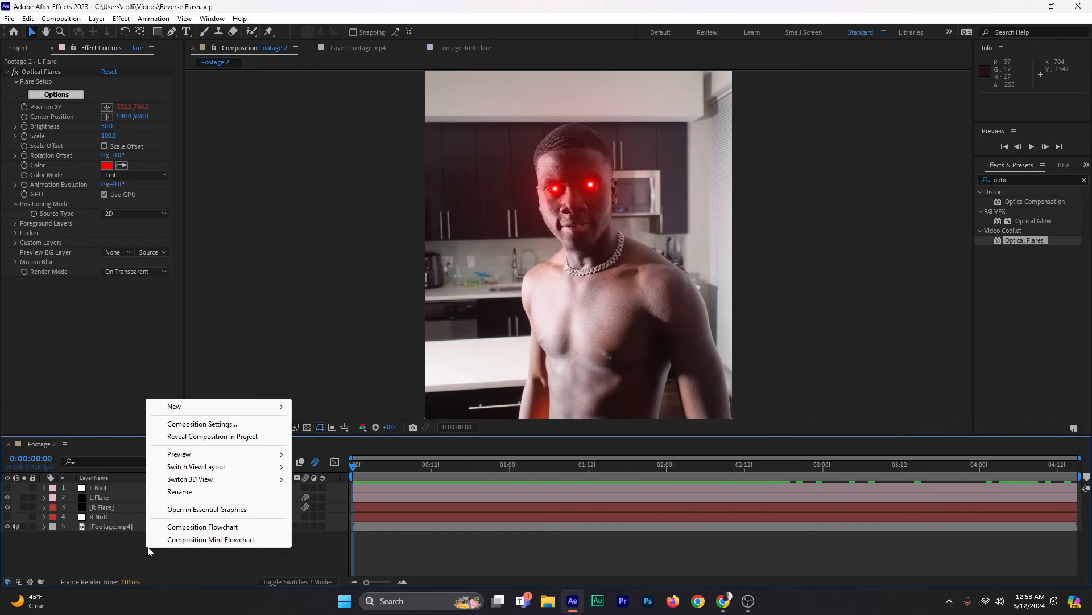
mouse_move(211, 405)
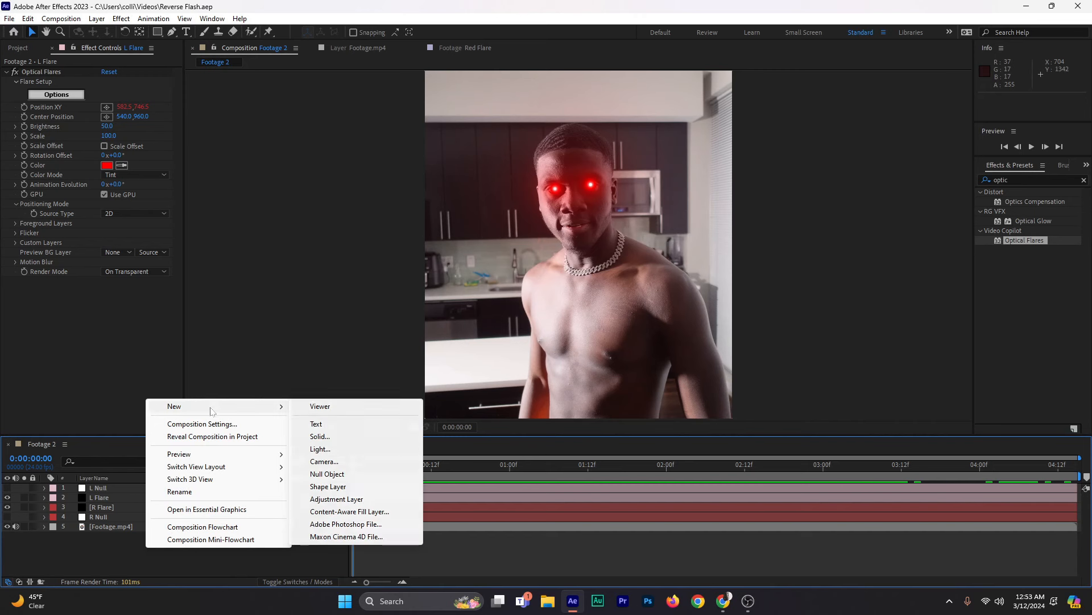
left_click(357, 499)
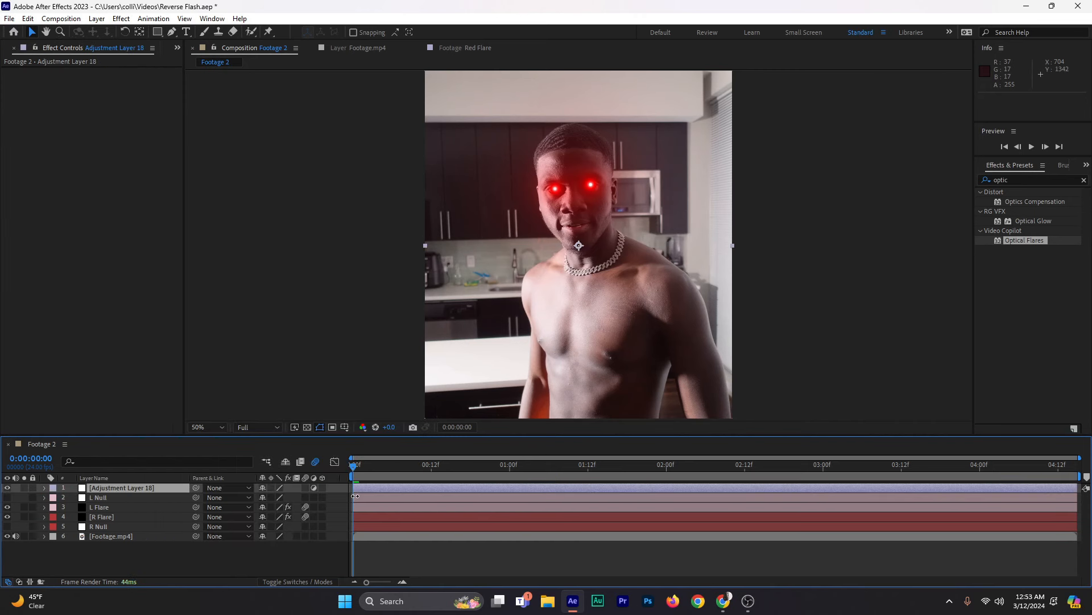
left_click(1023, 177)
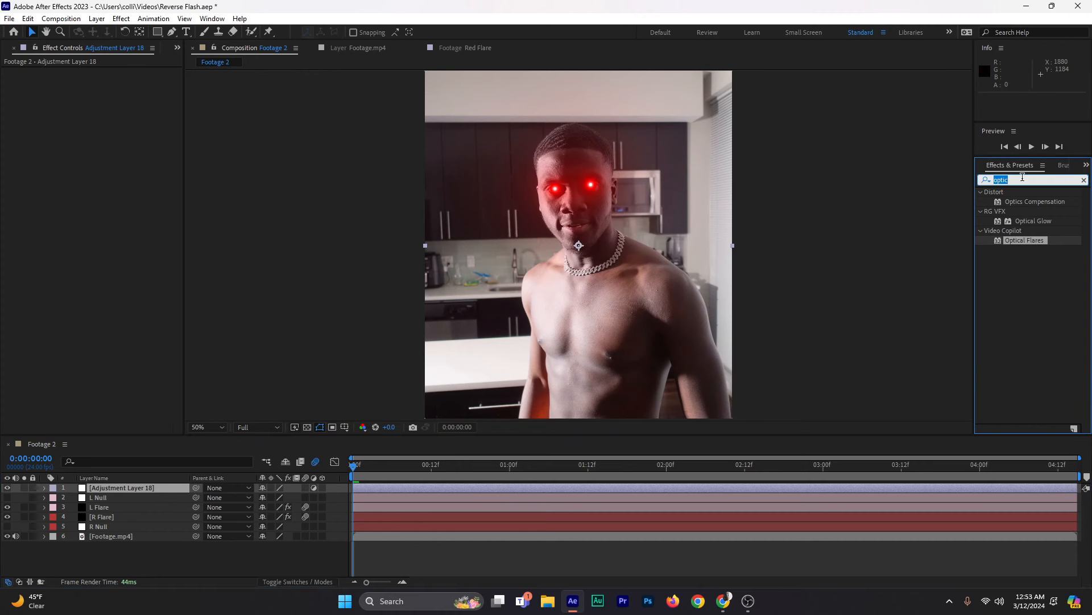
key("BackSpace")
type("fast b")
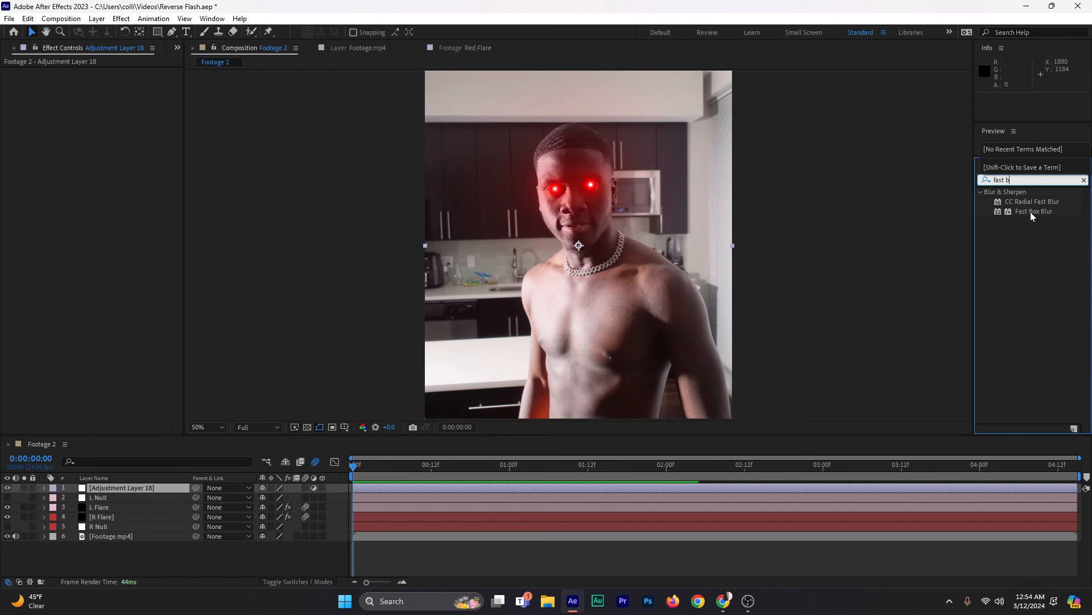
left_click_drag(1030, 212, 564, 487)
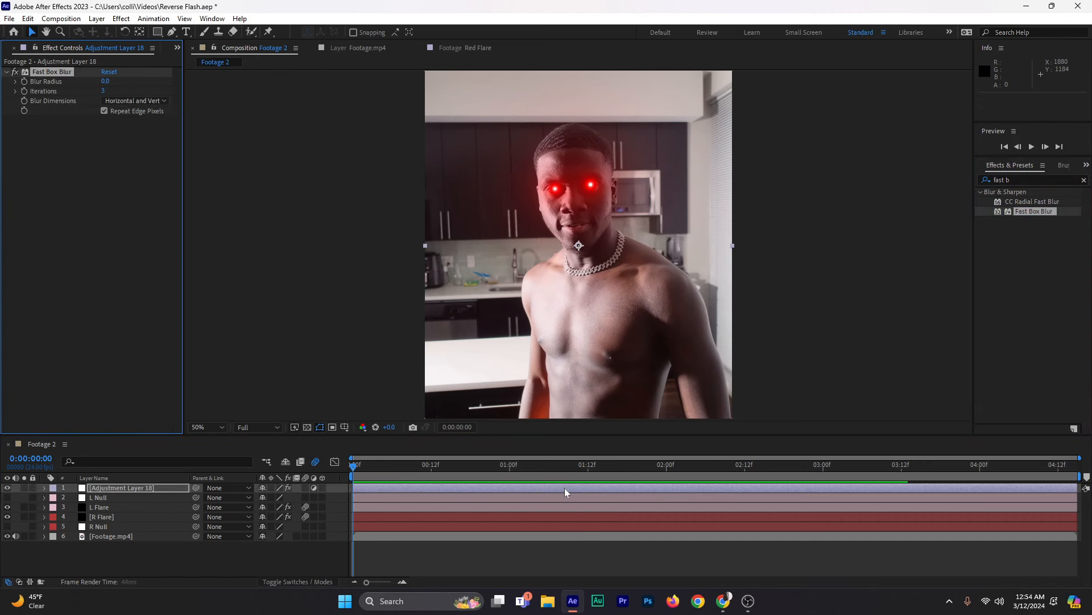
Step: Rename the adjustment layer Blur and turn off its visibility
left_click(118, 488)
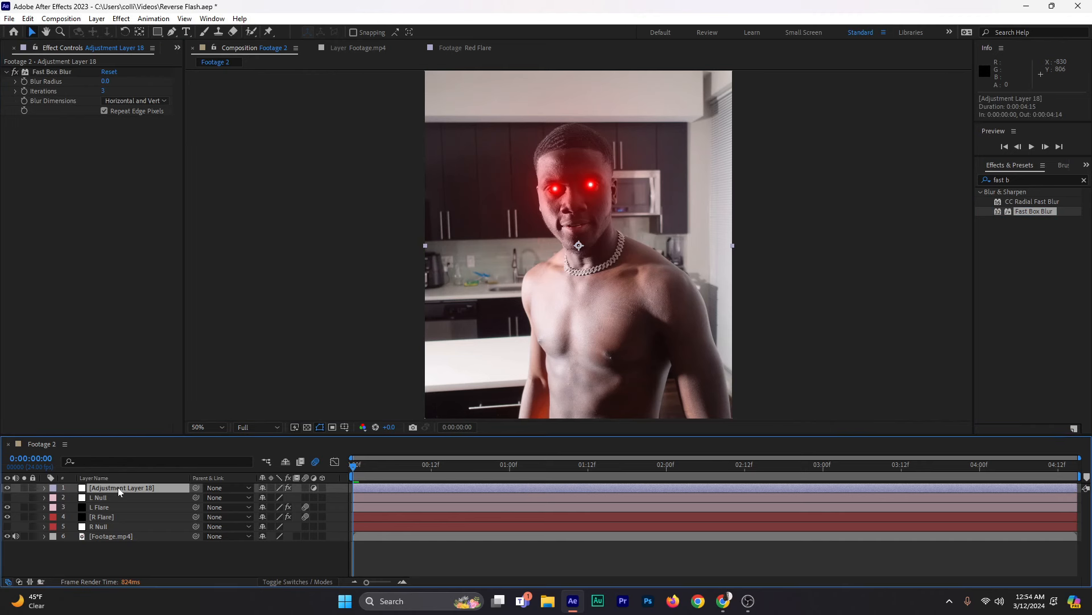
key("Return")
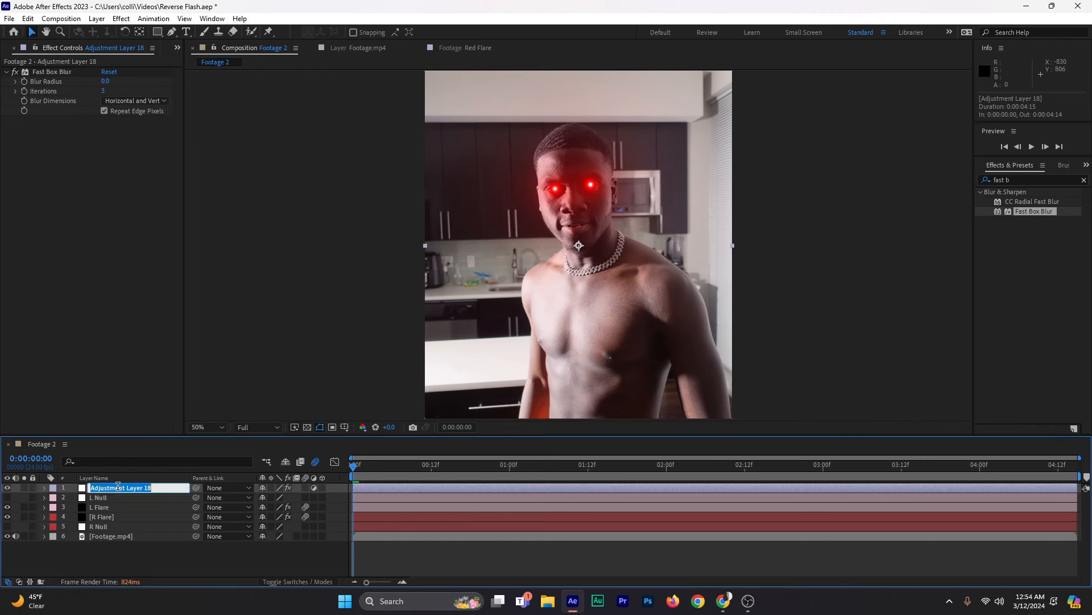
type("Blur")
key("Return")
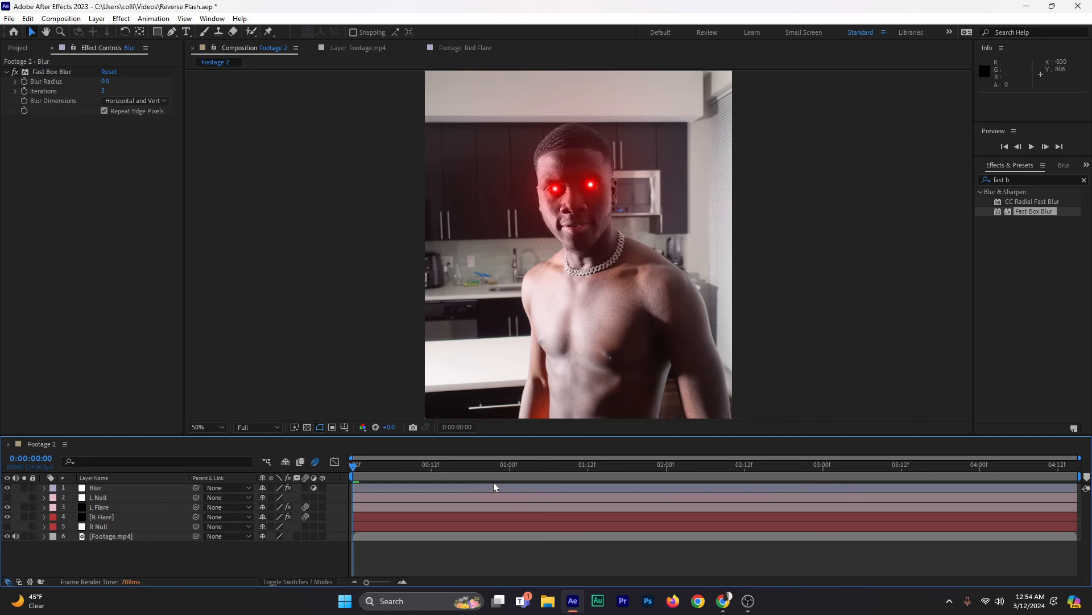
left_click(382, 488)
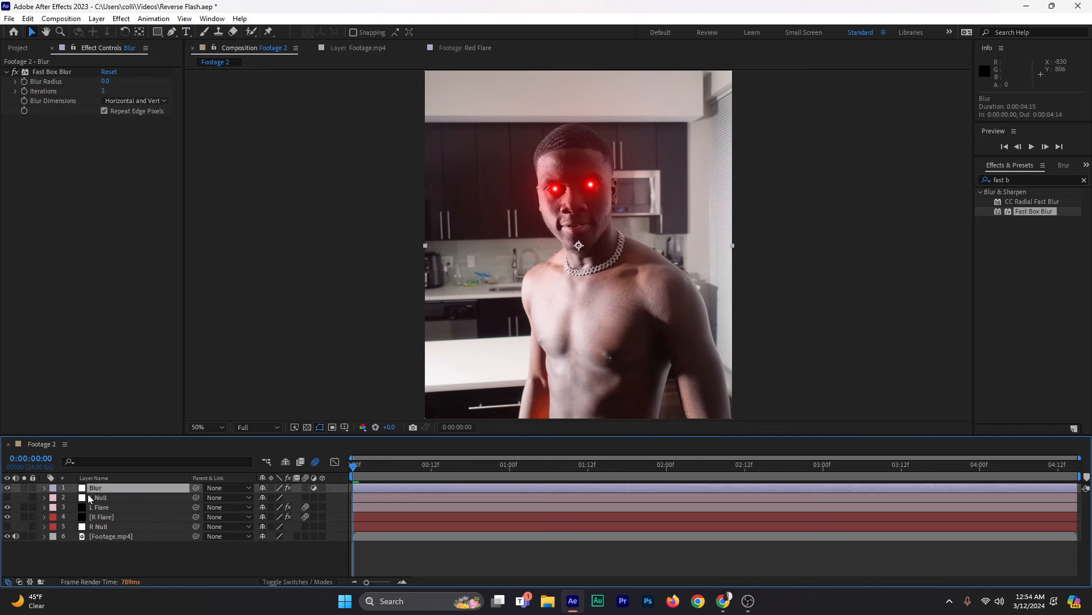
left_click(7, 488)
Step: Draw a closed Pen tool mask on the Blur layer loosely around the man's arms, shoulders and head, including the gap beside his waist
left_click(215, 427)
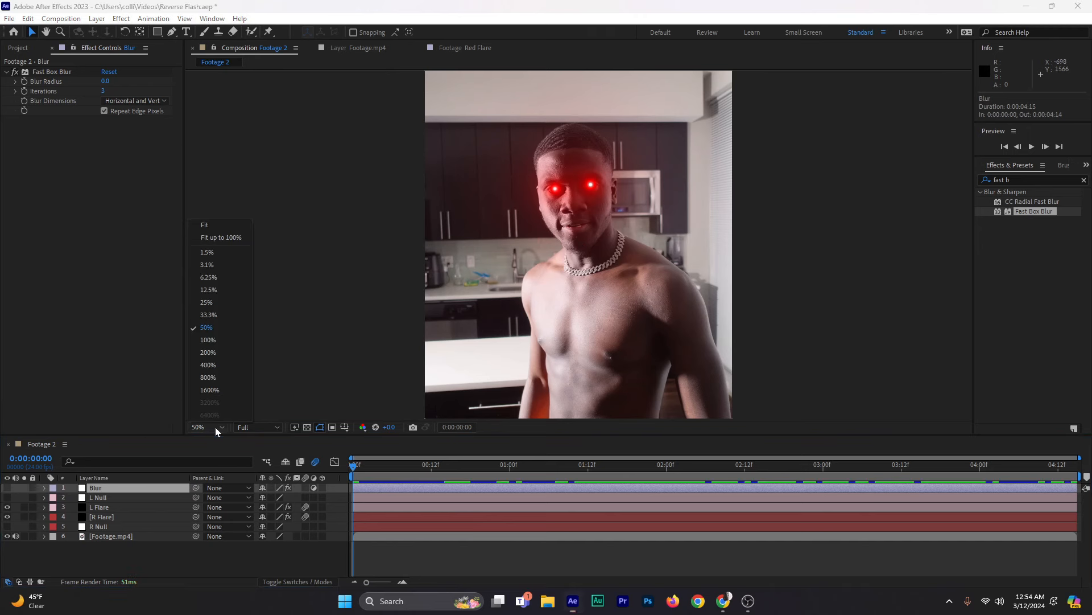
left_click(234, 238)
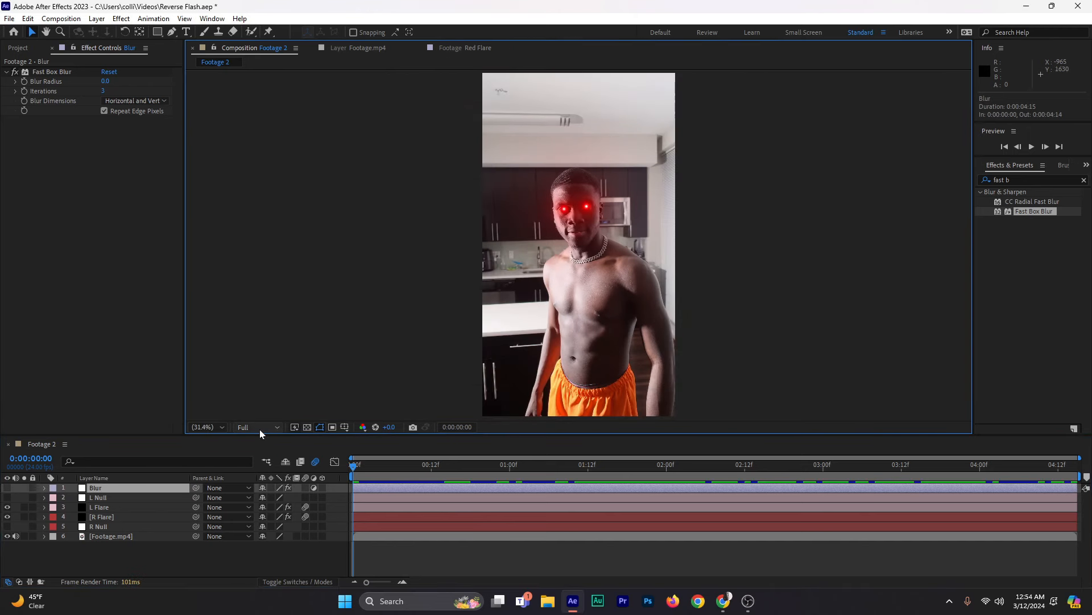
left_click(172, 32)
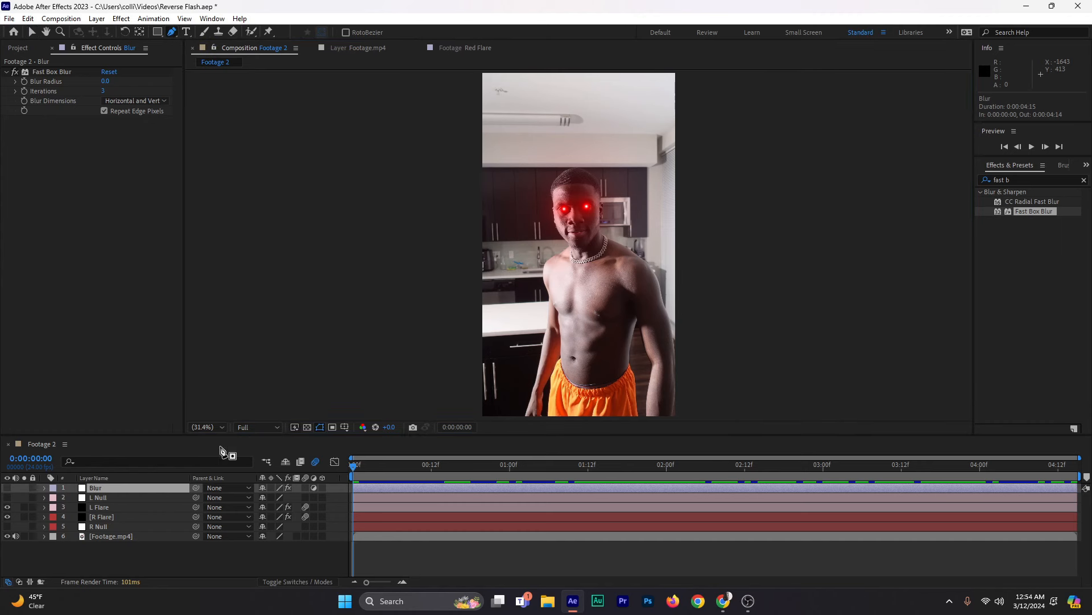
left_click(102, 493)
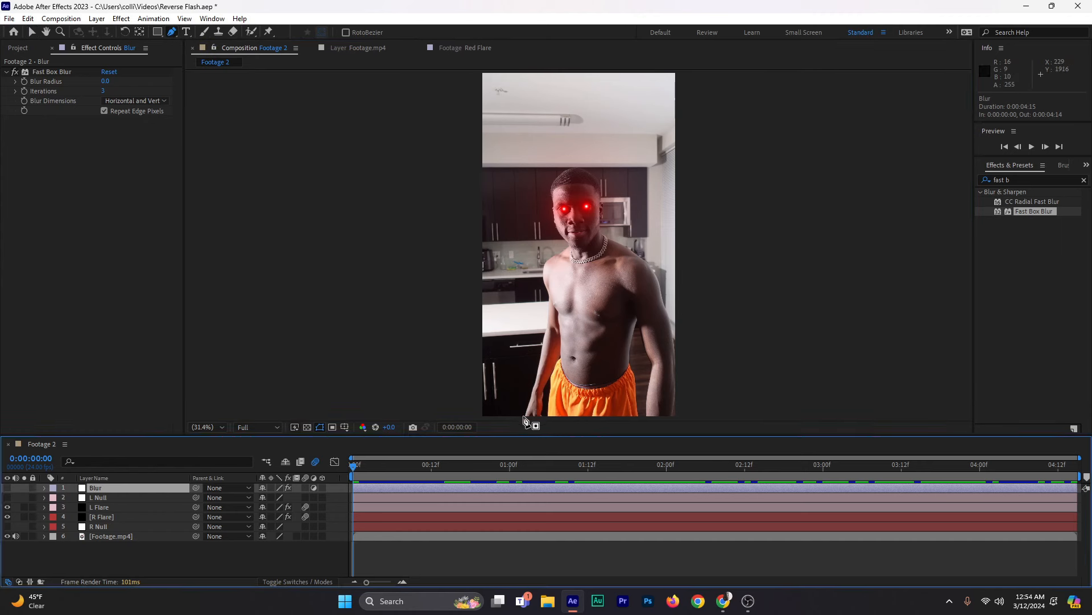
left_click(521, 416)
left_click(527, 398)
left_click_drag(532, 359, 535, 355)
left_click(544, 325)
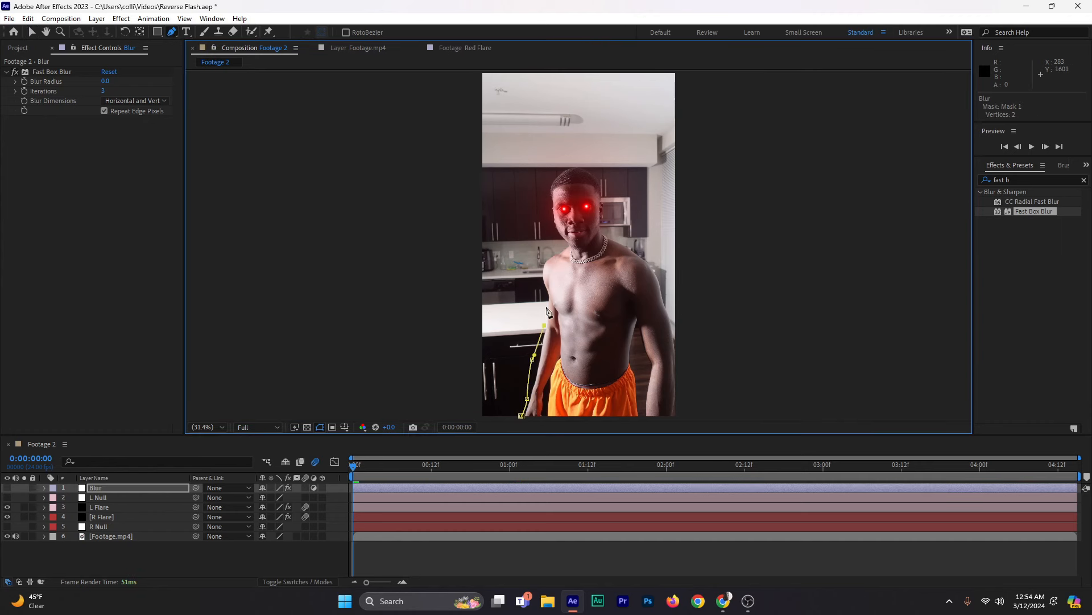
left_click(535, 278)
left_click(539, 253)
left_click(552, 247)
left_click(562, 242)
left_click(538, 215)
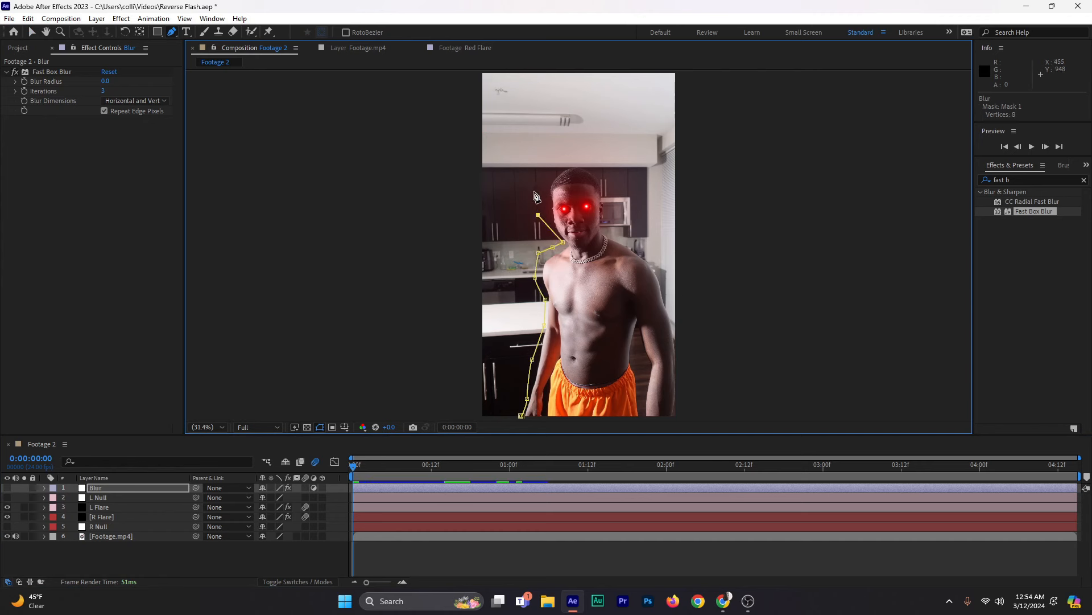
left_click(536, 172)
left_click(561, 172)
left_click_drag(562, 172, 570, 158)
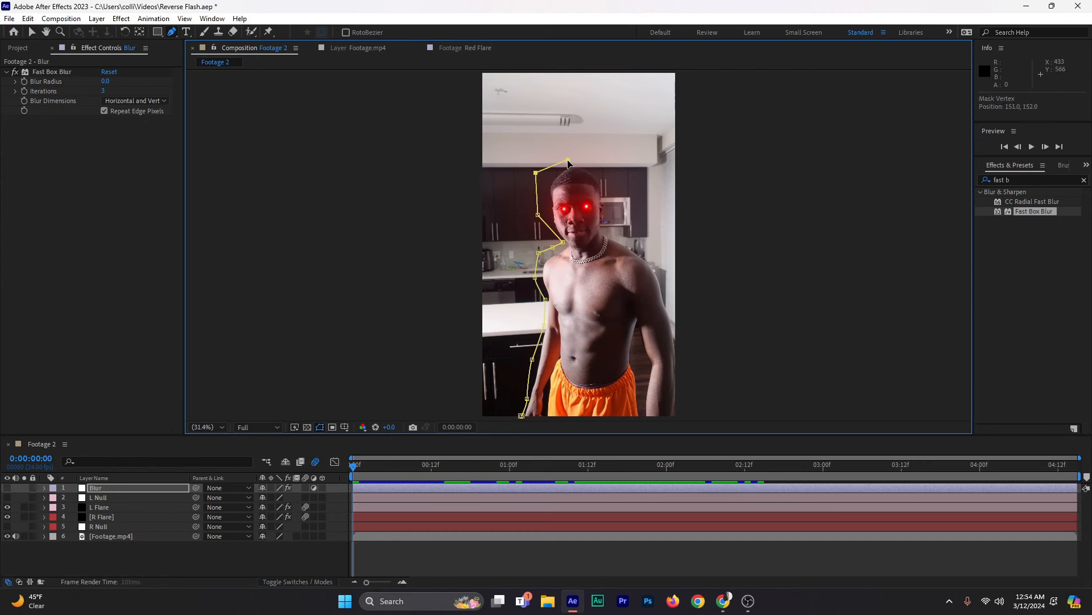
left_click(596, 161)
left_click(623, 189)
left_click(605, 220)
left_click(614, 233)
left_click(649, 247)
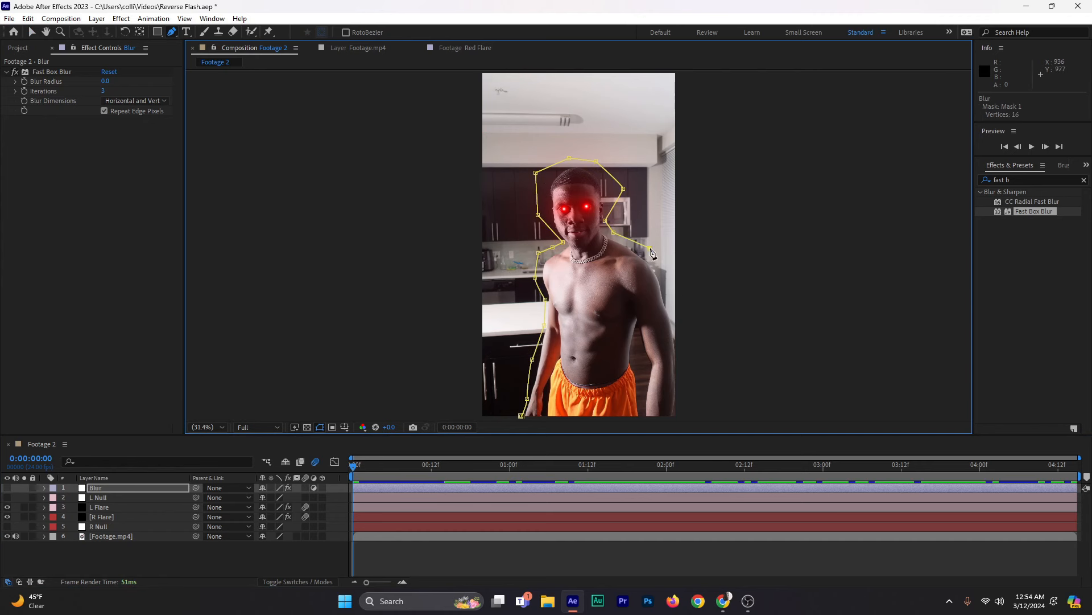
left_click(661, 275)
left_click(679, 323)
left_click_drag(691, 390, 690, 397)
left_click(680, 413)
left_click(642, 415)
left_click(647, 377)
left_click(647, 363)
left_click(638, 341)
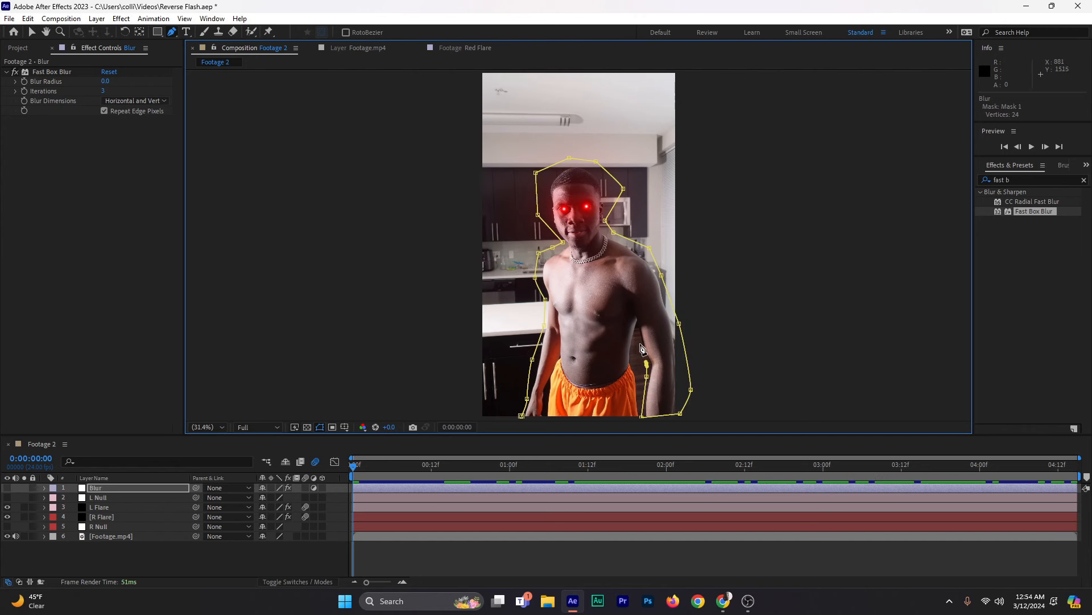
left_click(635, 361)
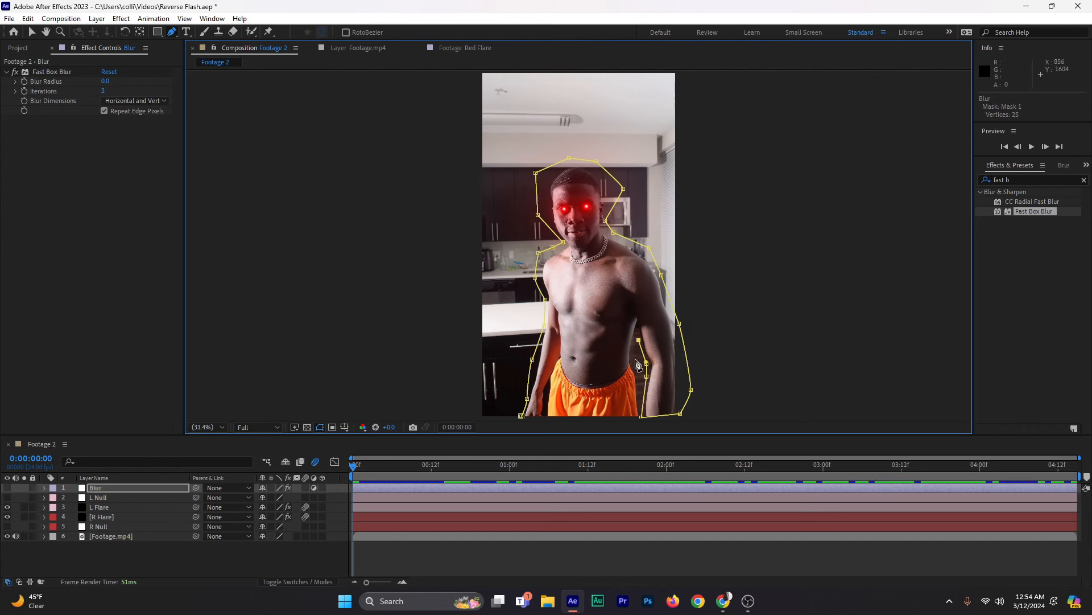
left_click(641, 416)
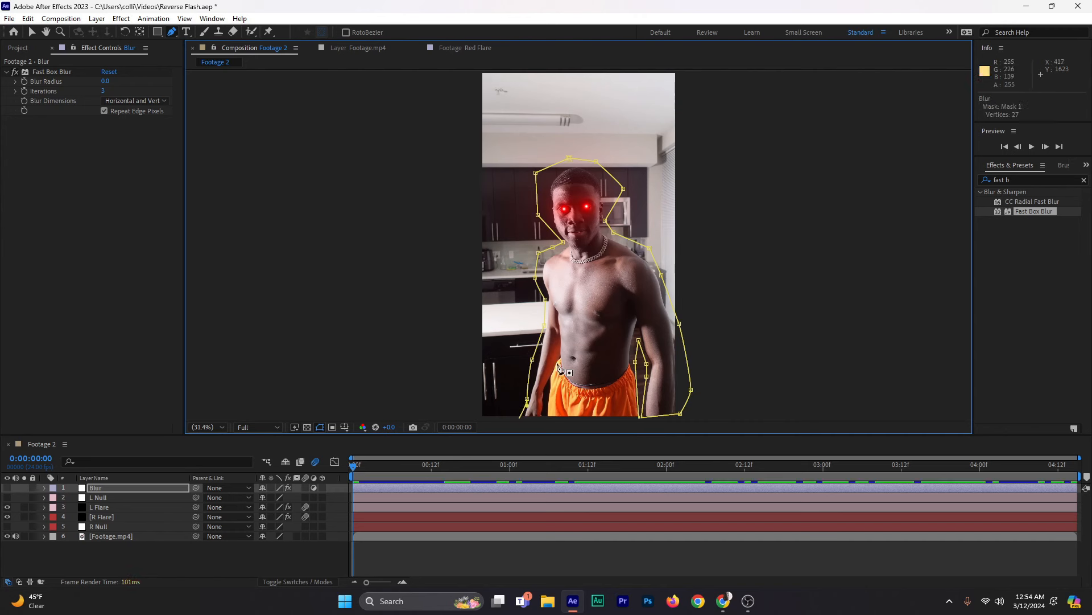
Step: Start keyframing the Blur layer's Mask Path at the first frame, and refit the mask around the head and shoulders at 0:00:01:00
key("m")
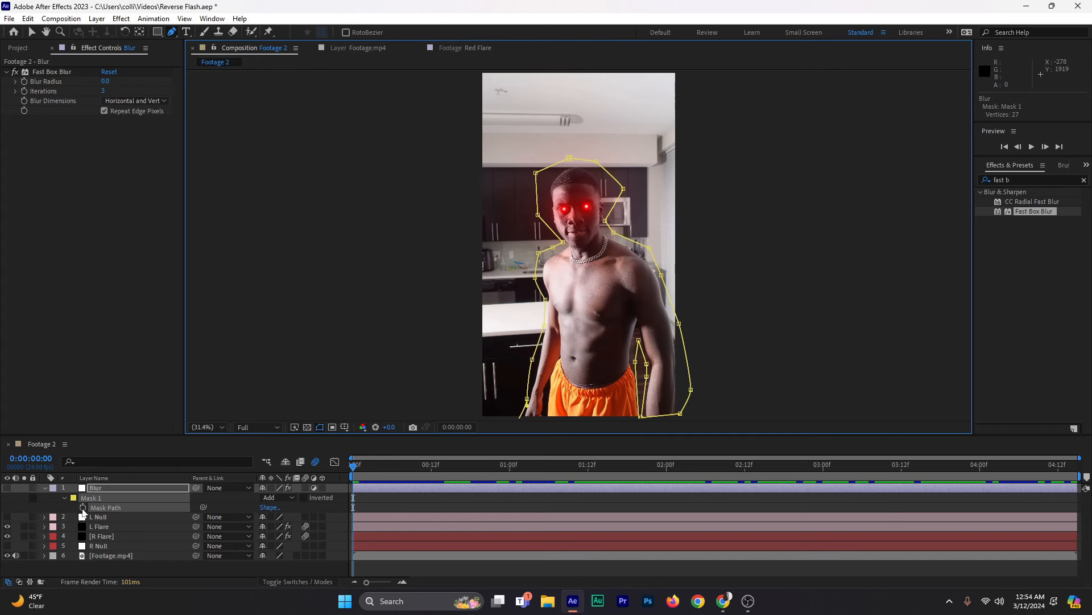
left_click(83, 508)
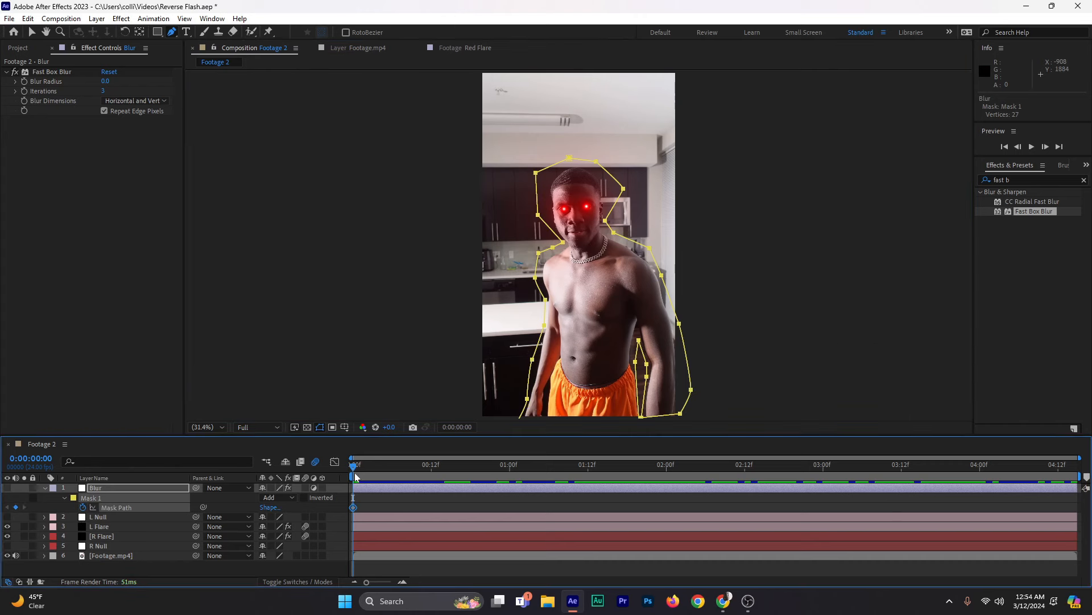
left_click_drag(355, 477, 509, 467)
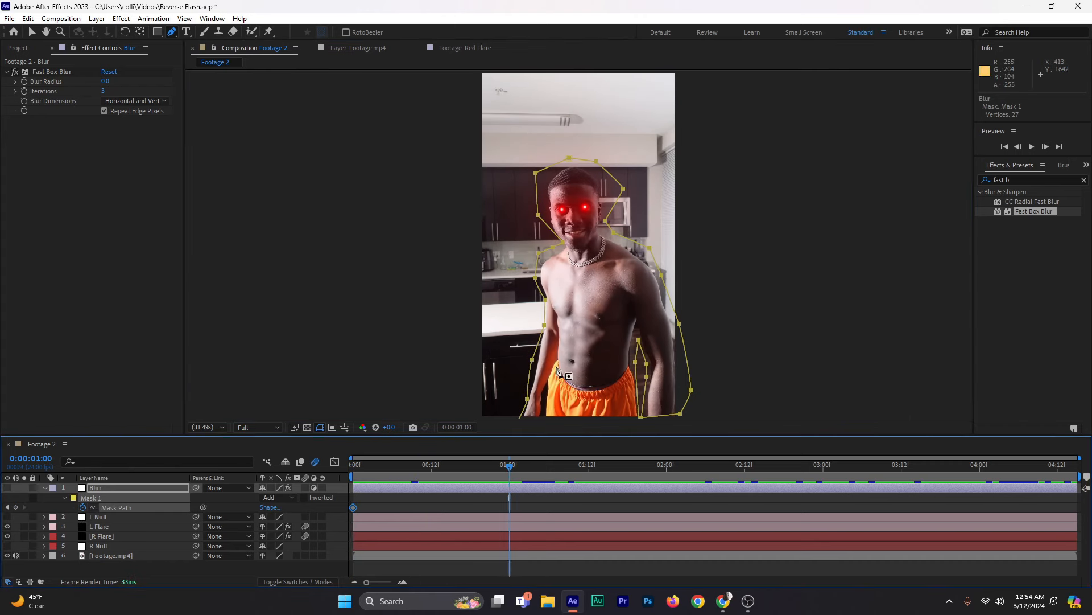
left_click(32, 32)
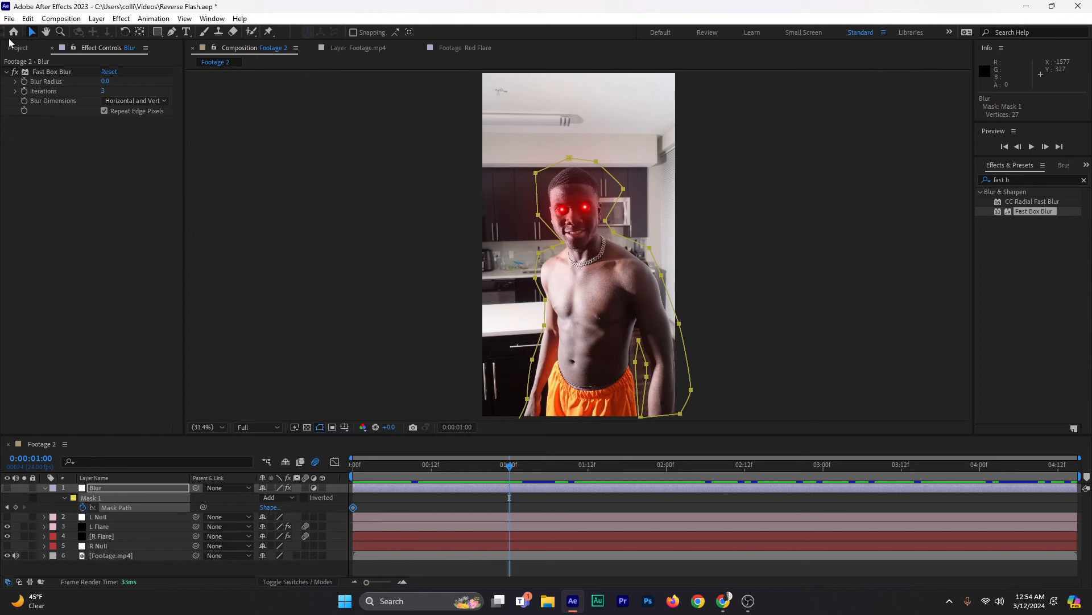
left_click(520, 348)
left_click_drag(544, 325, 541, 257)
left_click_drag(538, 215, 545, 215)
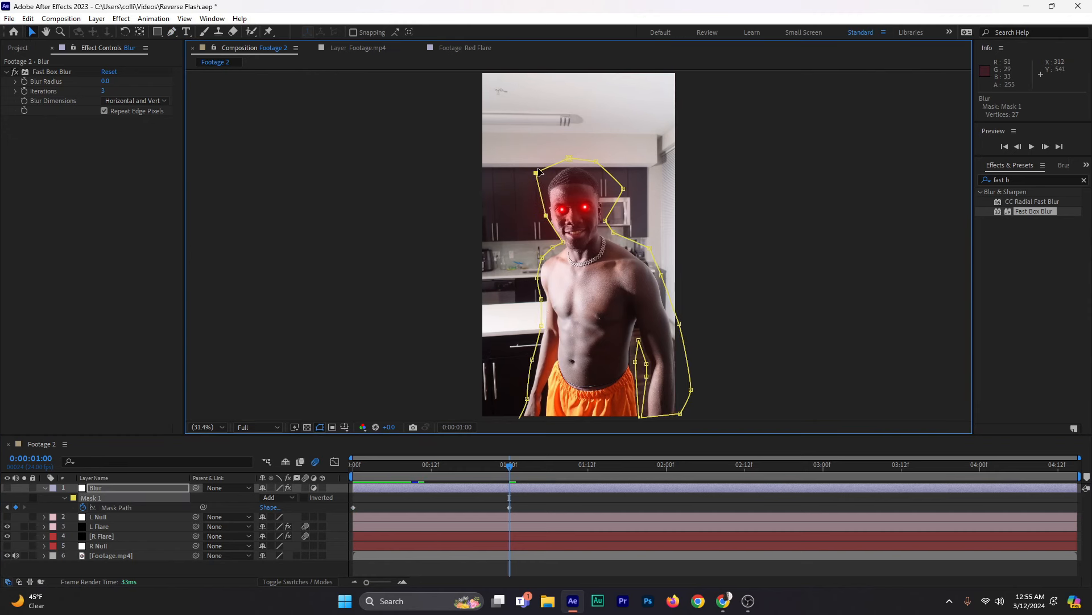
left_click_drag(538, 171, 607, 189)
key("ctrl+z")
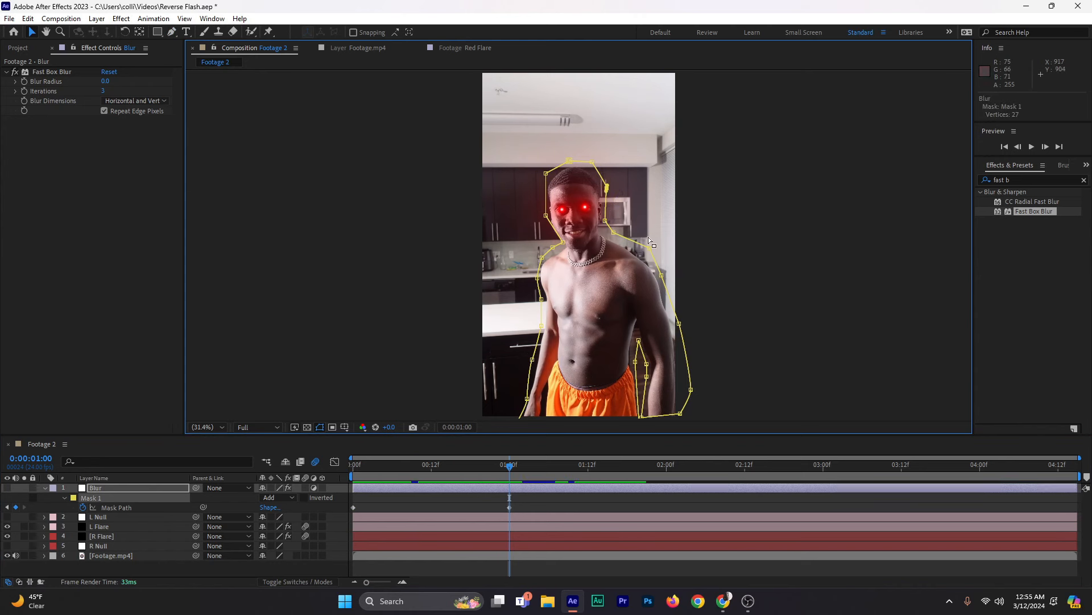
left_click(649, 249)
left_click_drag(661, 275, 659, 276)
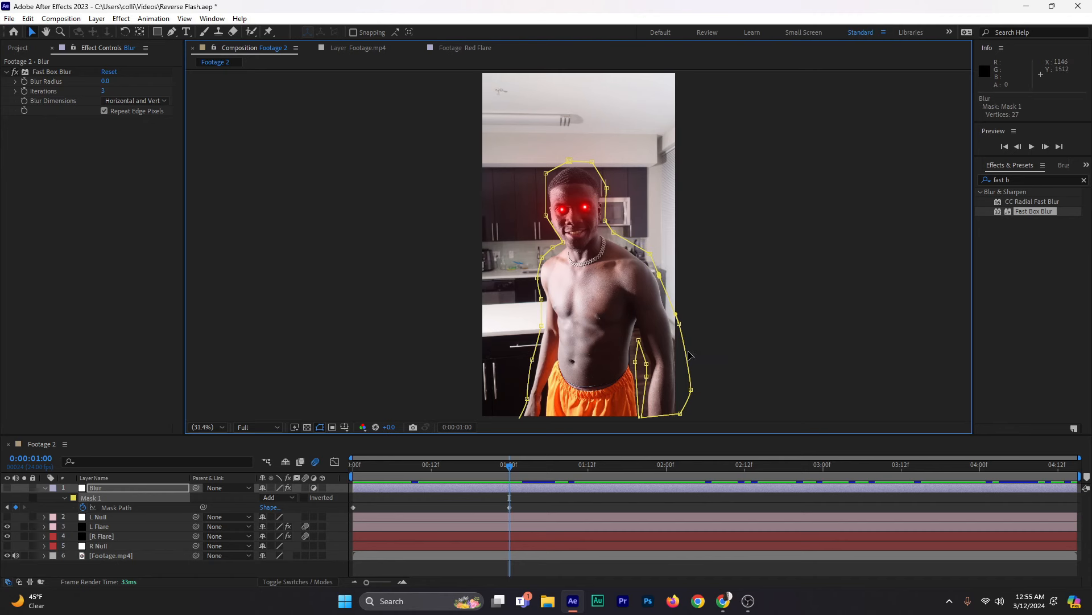
Step: At 0:00:01:20, shift the whole Mask 1 outline slightly left to follow the man's body
left_click(641, 480)
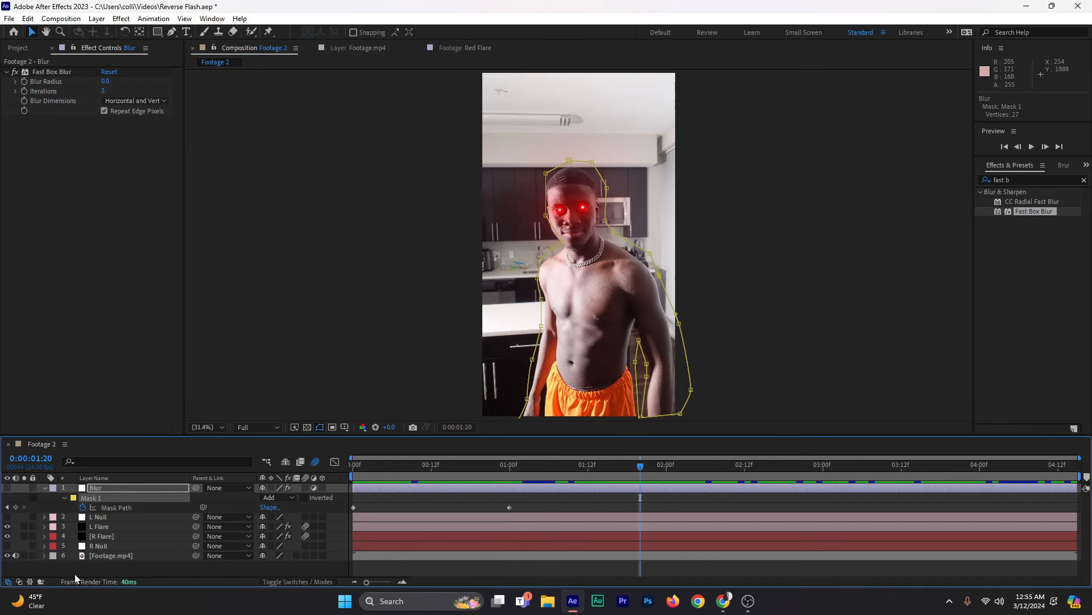
left_click(105, 503)
left_click(66, 505)
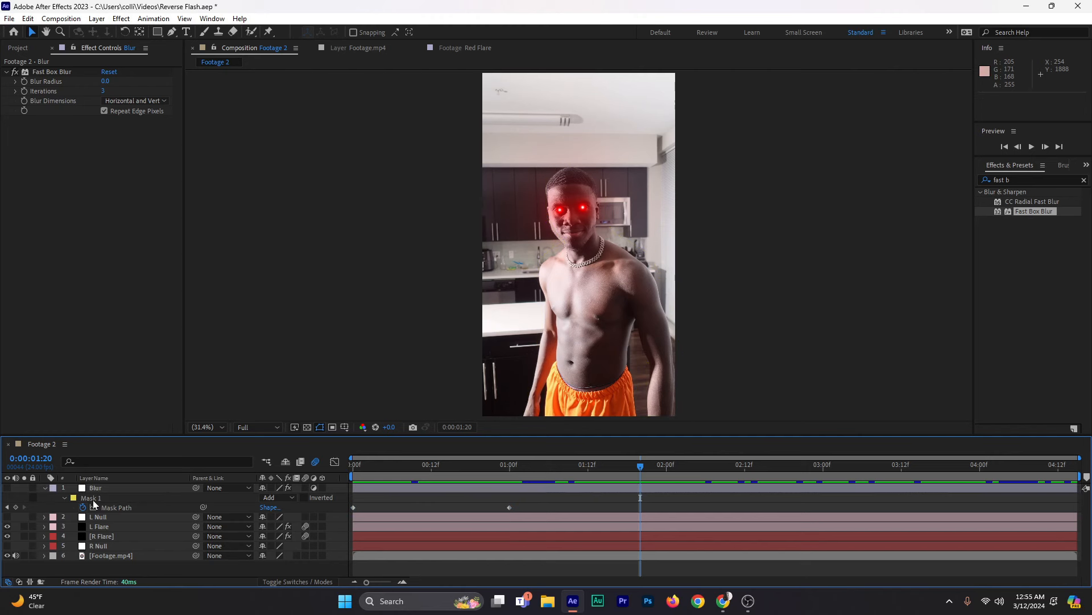
left_click(93, 499)
left_click_drag(536, 364, 533, 364)
Step: At 0:00:02:08, pull the mask points beside the right-hand shoulder and lower arm closer to the body
left_click(718, 475)
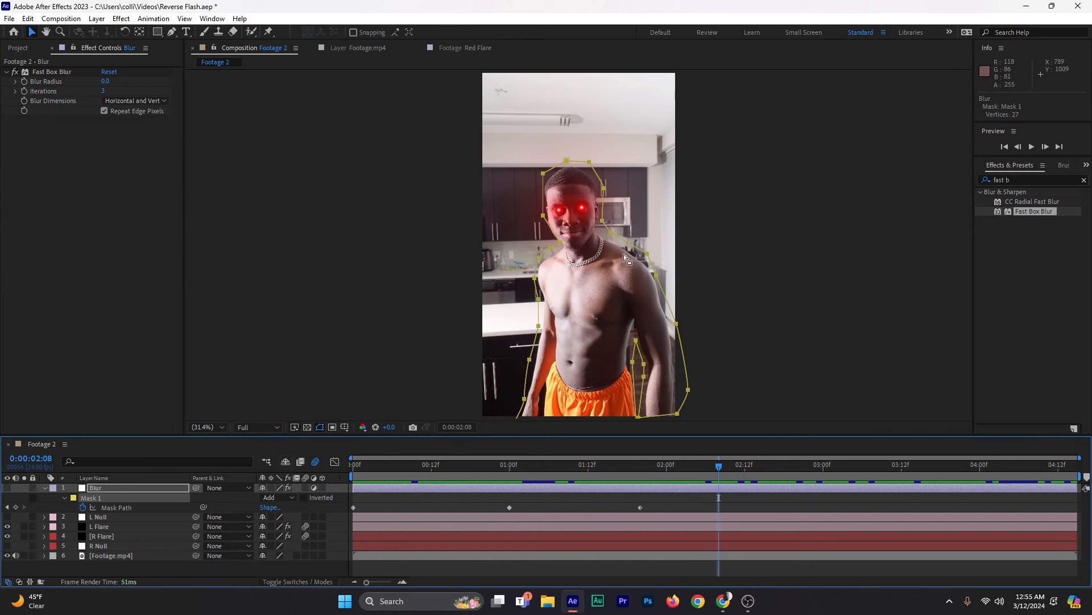
left_click(647, 255)
left_click_drag(647, 255, 643, 256)
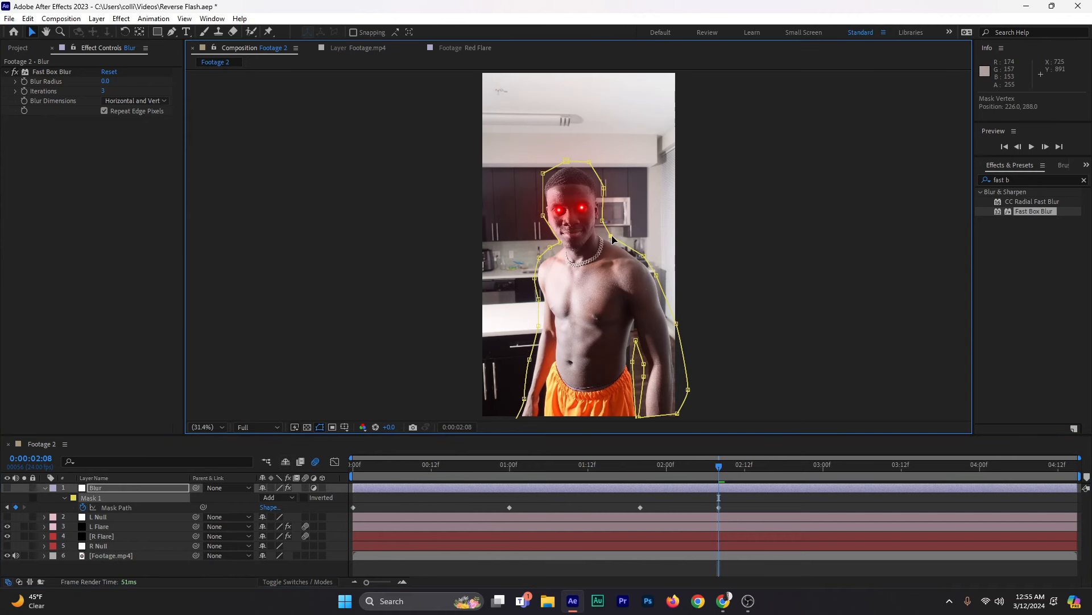
left_click_drag(689, 390, 685, 392)
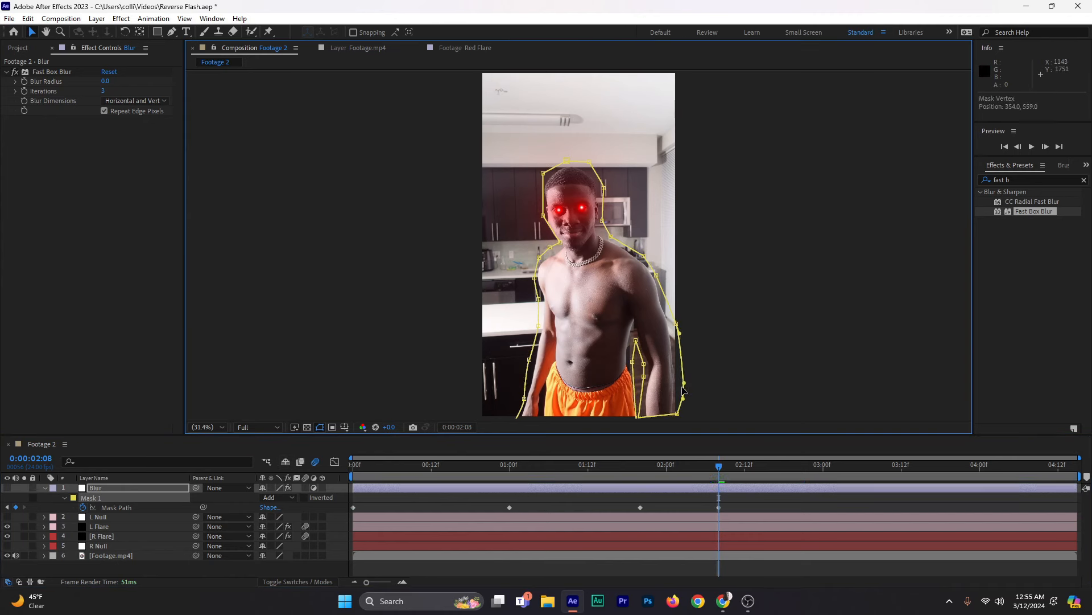
Step: At 0:00:03:08, move the mask points along the left-hand arm outward so the arm and hand stay enclosed
left_click(874, 467)
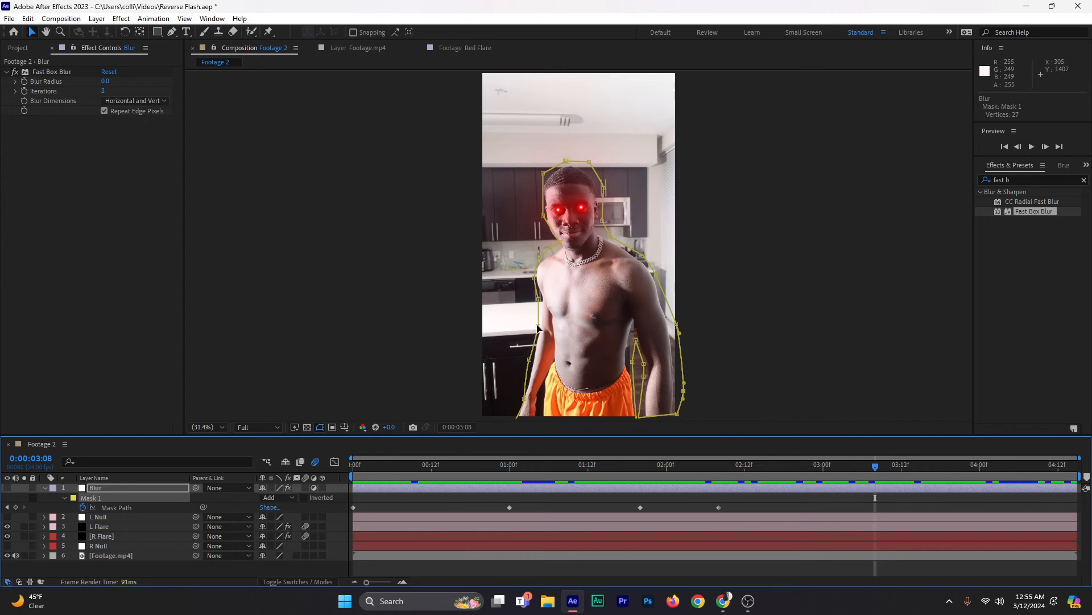
left_click_drag(538, 326, 535, 326)
left_click_drag(525, 398, 517, 400)
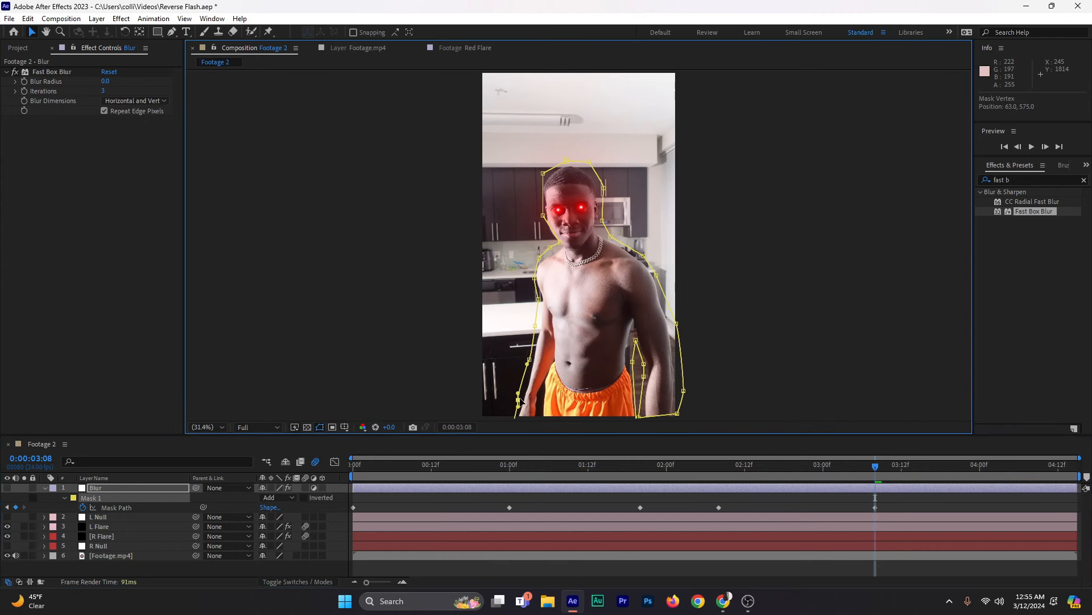
left_click_drag(538, 299, 536, 299)
Step: At the last frame, 0:00:04:14, refit the mask points around the neck, both sides of the head and the right-hand shoulder
key("space")
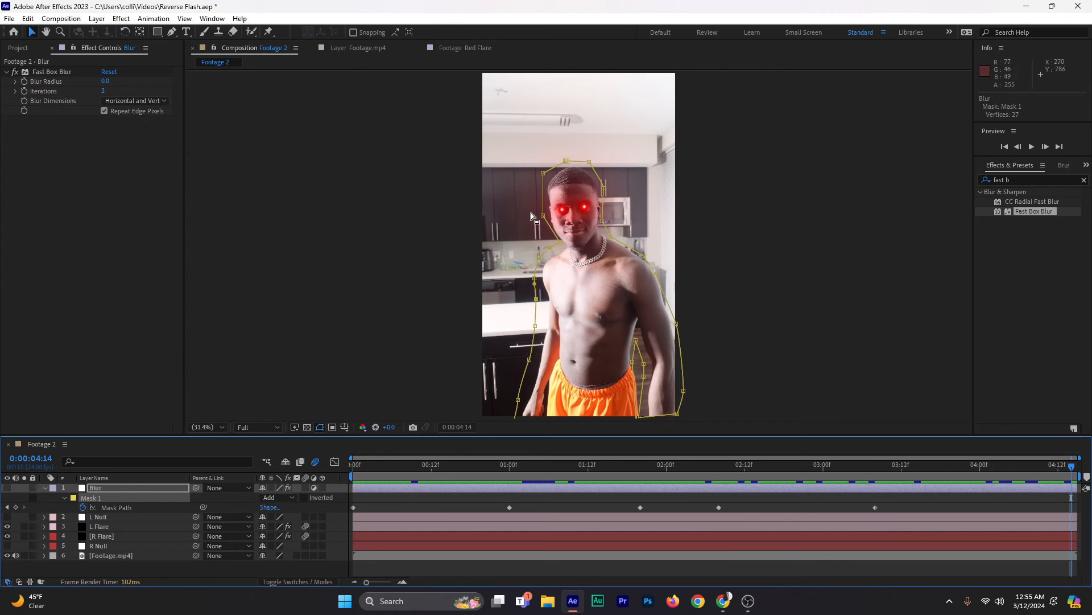
left_click_drag(544, 216, 557, 248)
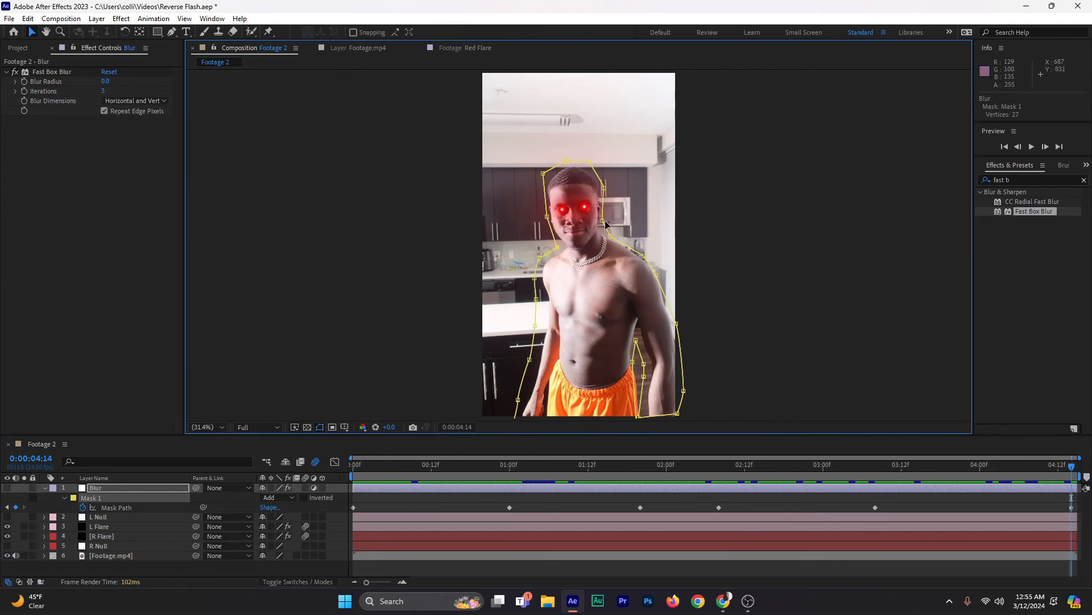
left_click_drag(604, 187, 607, 188)
left_click_drag(656, 275, 662, 271)
left_click_drag(543, 173, 546, 174)
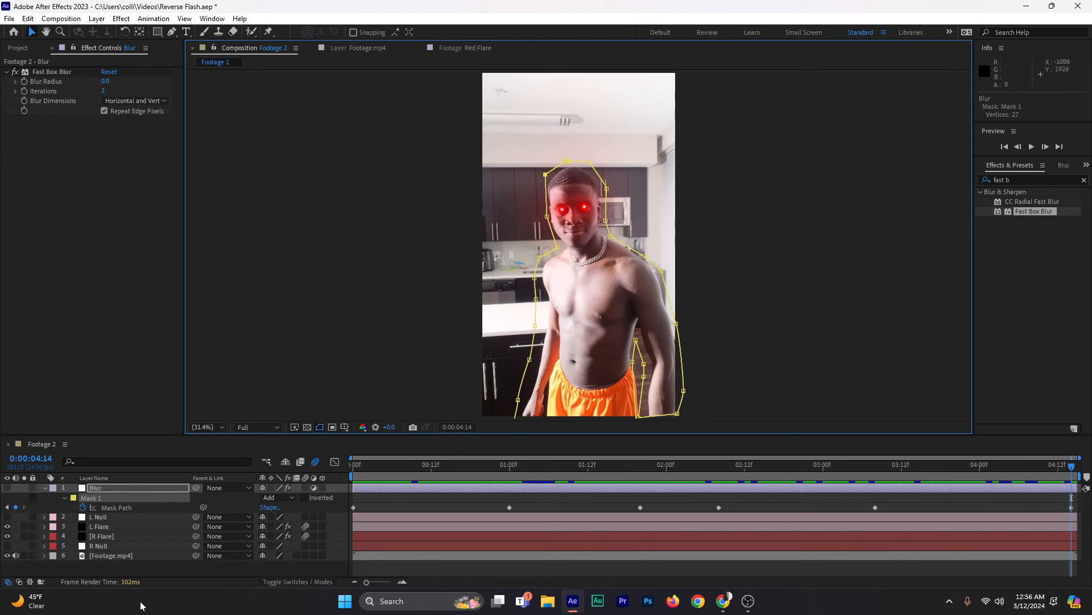
Step: Back at the first frame, tighten the mask around the head, adjust its points beside the left-hand shoulder, and save the project
left_click_drag(491, 465, 292, 494)
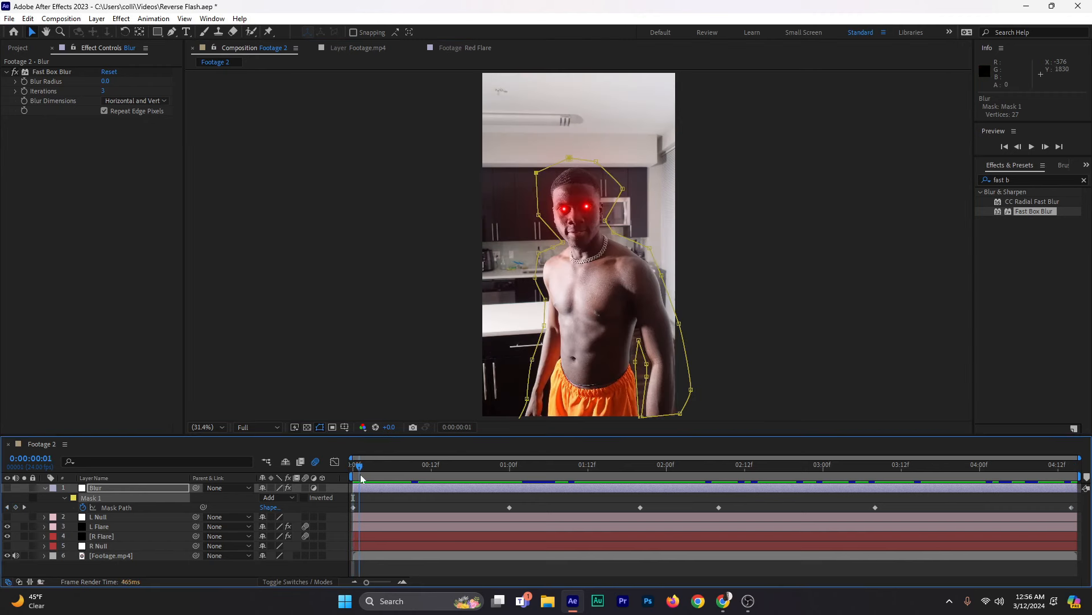
left_click_drag(538, 215, 545, 215)
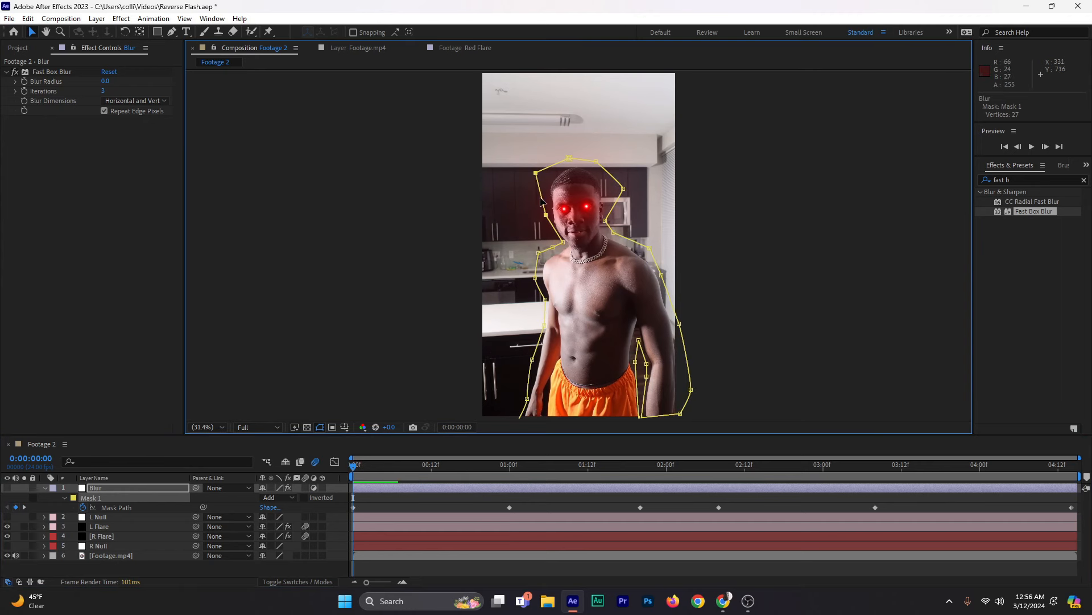
left_click_drag(536, 173, 570, 161)
left_click_drag(624, 187, 606, 189)
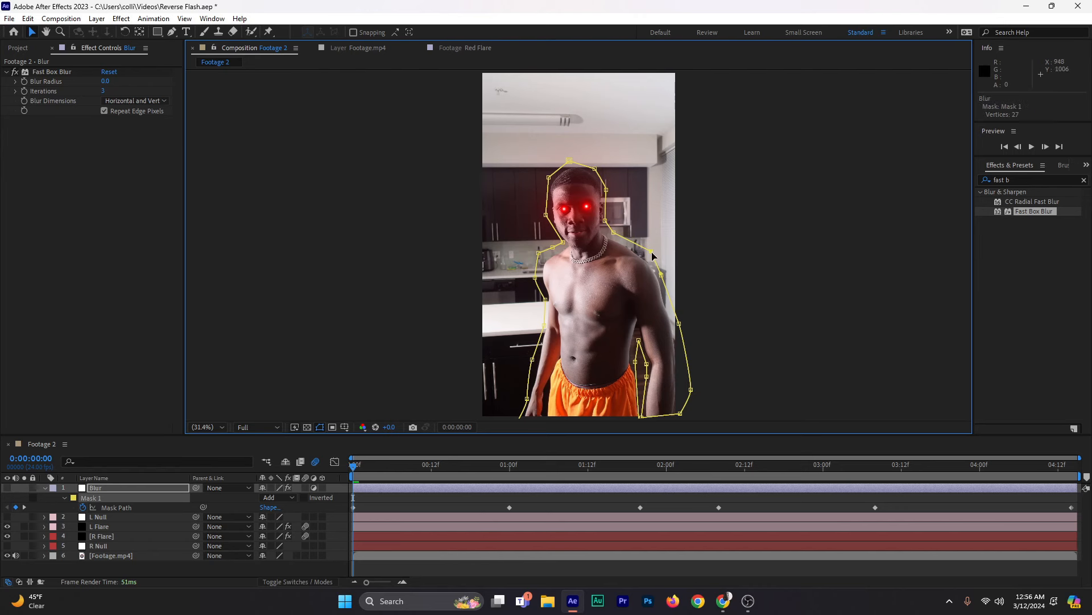
left_click(541, 297)
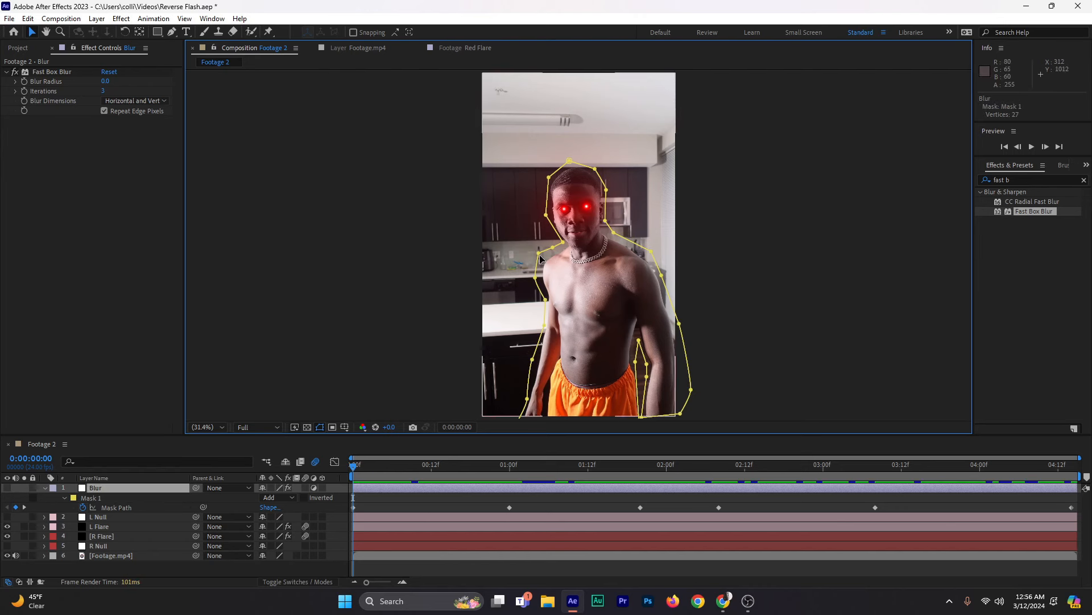
left_click_drag(539, 253, 537, 279)
key("ctrl+s")
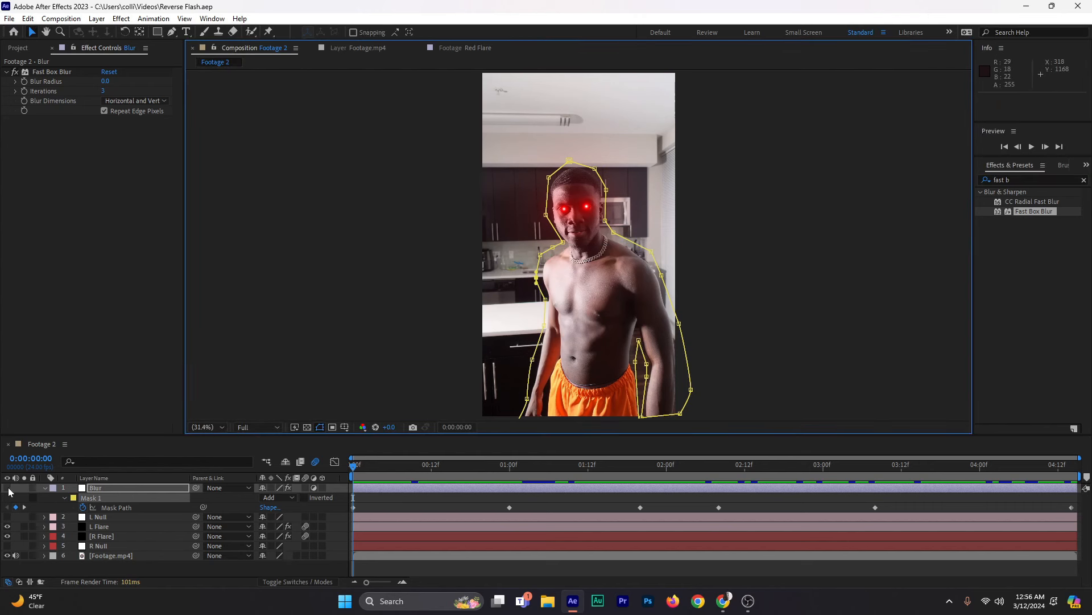
Step: Show the Blur layer and set its Fast Box Blur to Horizontal dimensions with a Blur Radius of 26
left_click(8, 488)
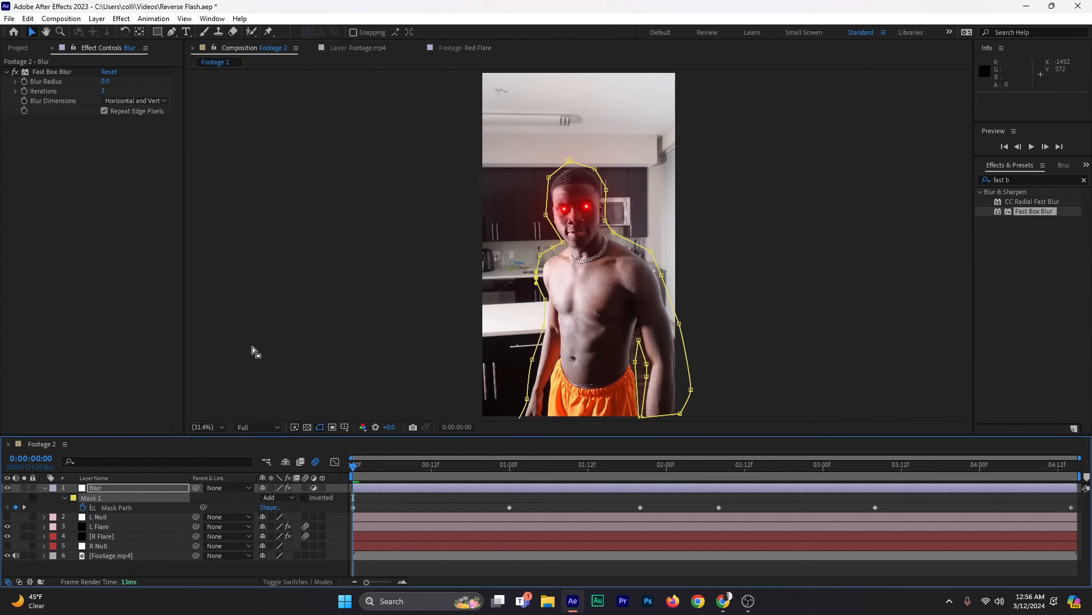
left_click(127, 101)
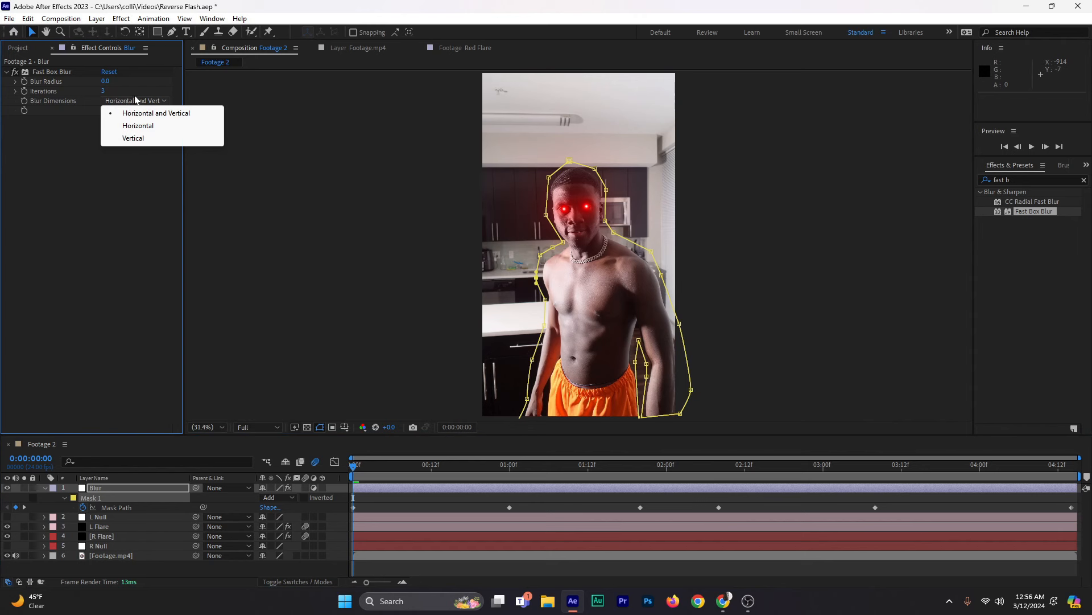
left_click(150, 131)
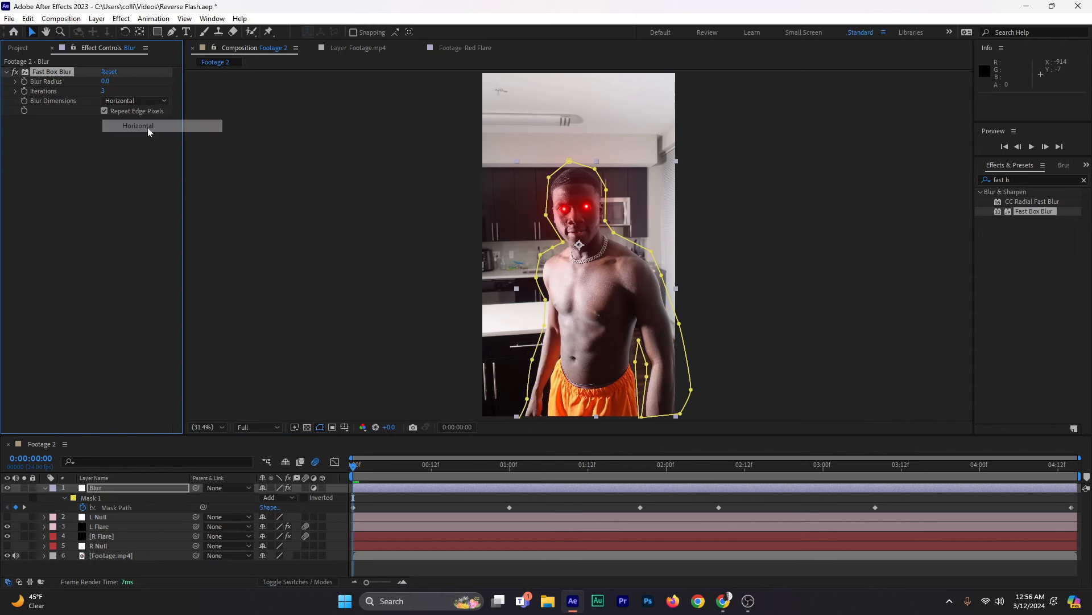
left_click_drag(108, 82, 116, 84)
left_click(111, 83)
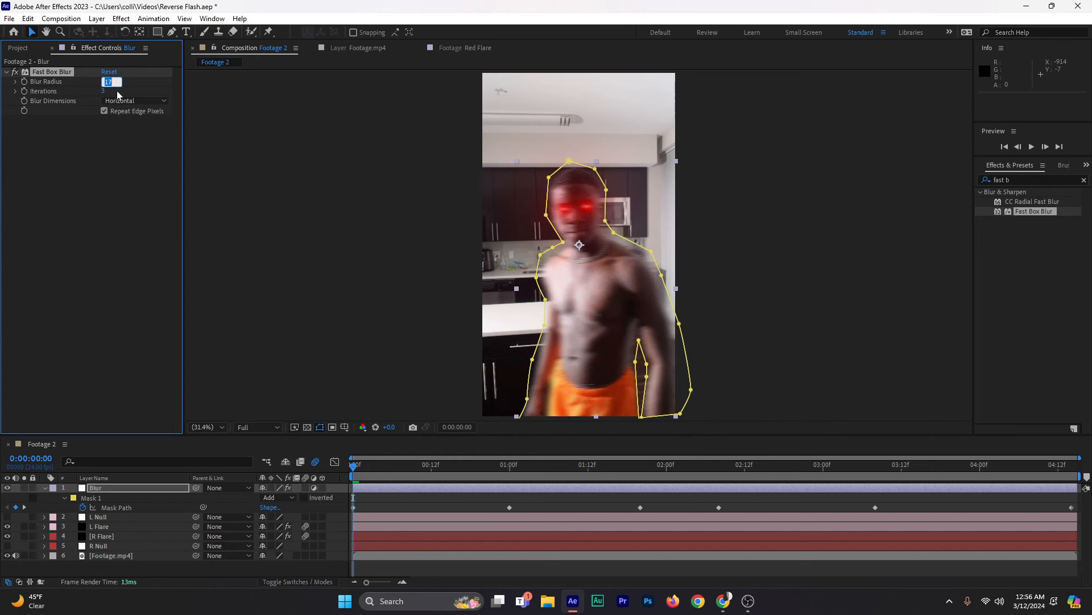
type("26")
left_click(116, 212)
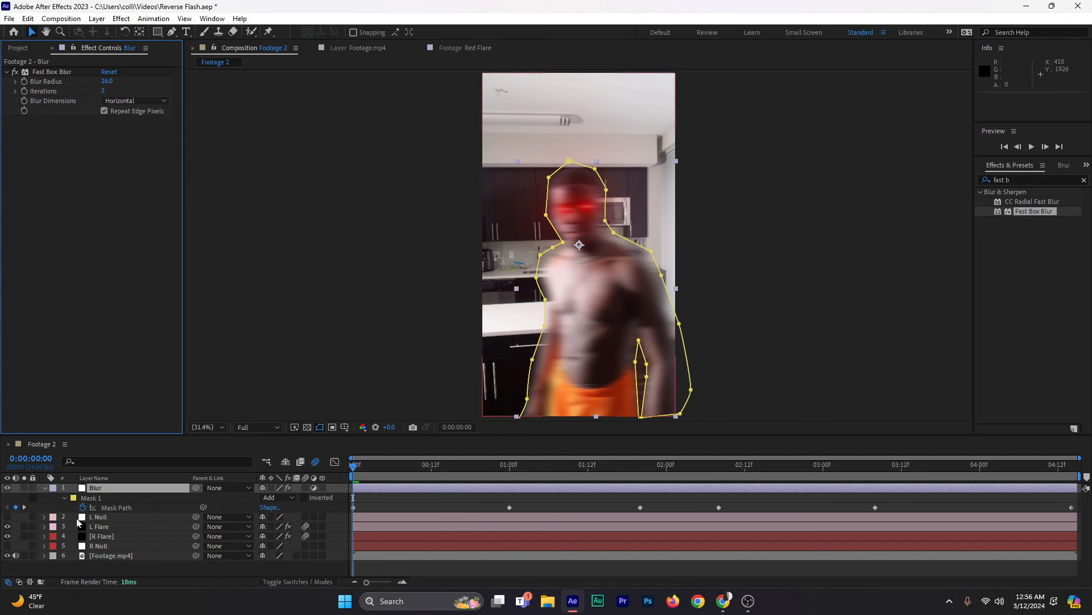
Step: Feather the Blur layer's mask by 164 pixels and collapse the layer
left_click(103, 489)
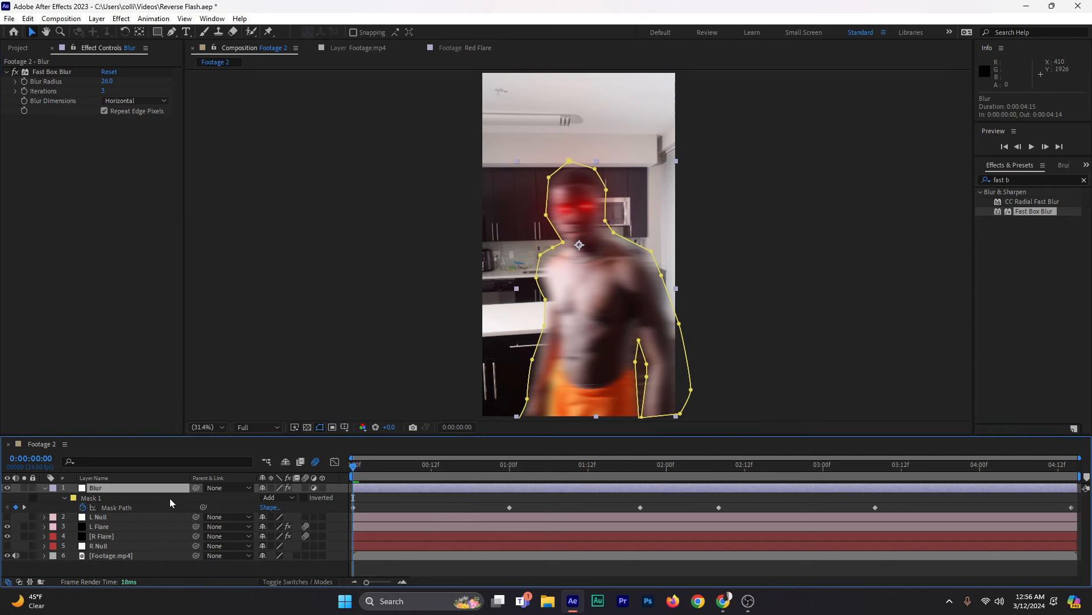
key("f")
left_click_drag(283, 507, 366, 503)
left_click(44, 488)
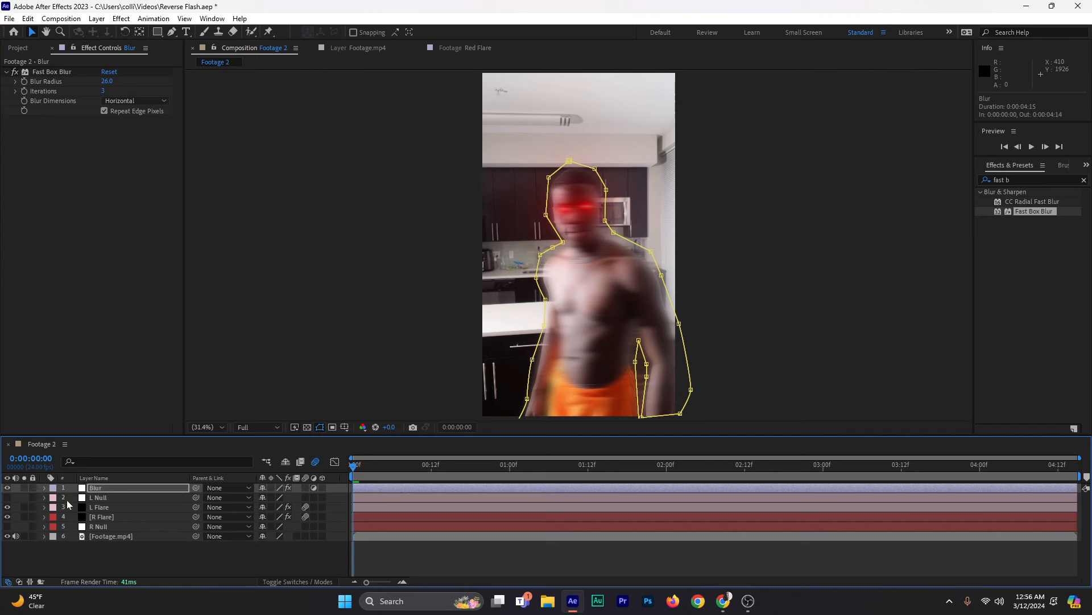
left_click(311, 549)
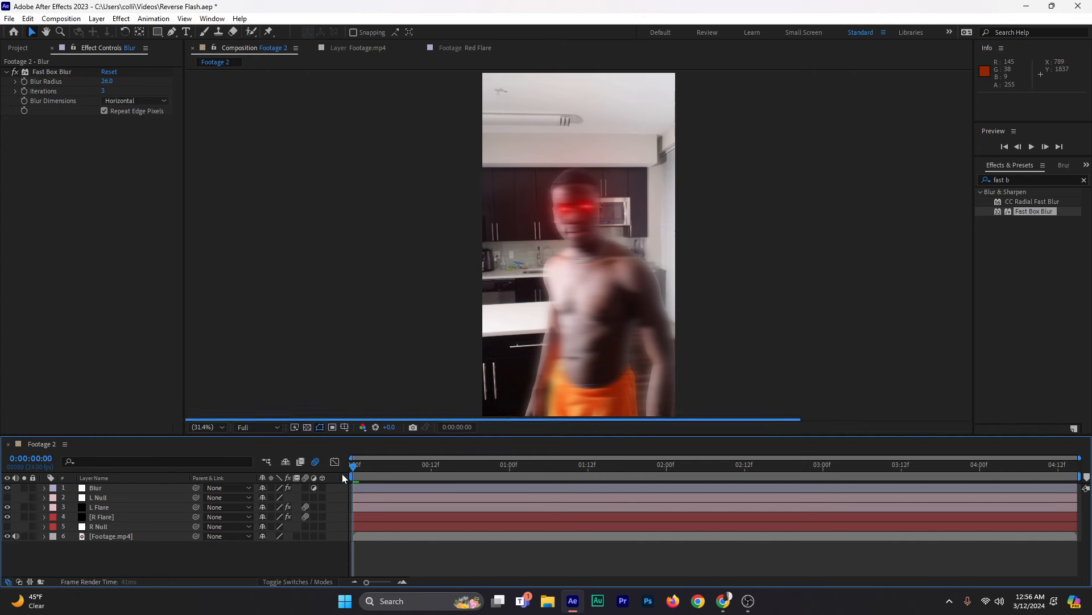
Step: Add the expression wiggle(10,5) to the Iterations property of the Blur layer's Fast Box Blur
left_click(391, 487)
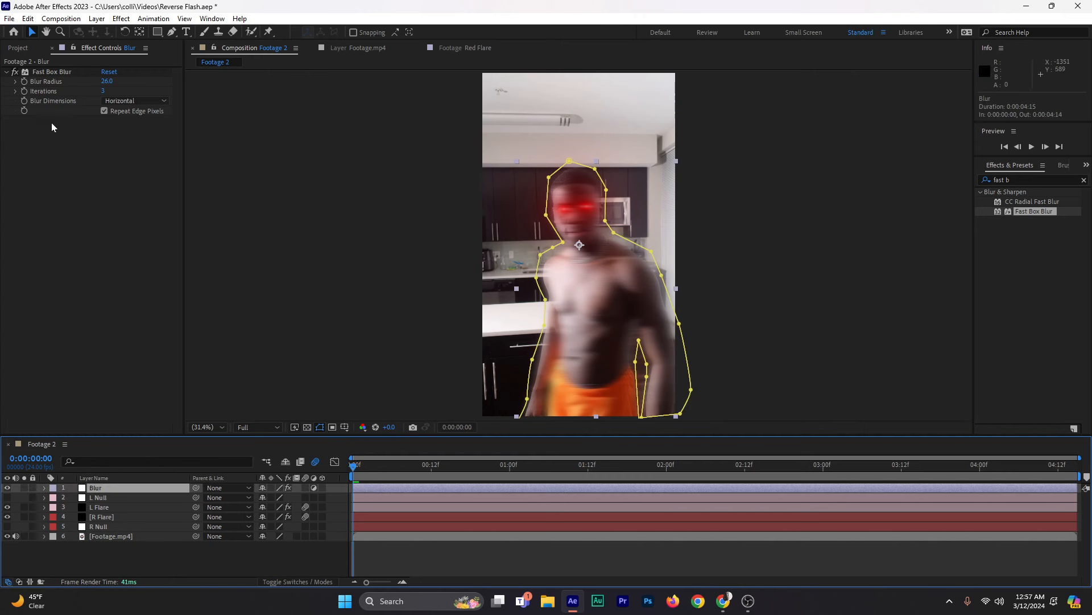
left_click(24, 91, "alt")
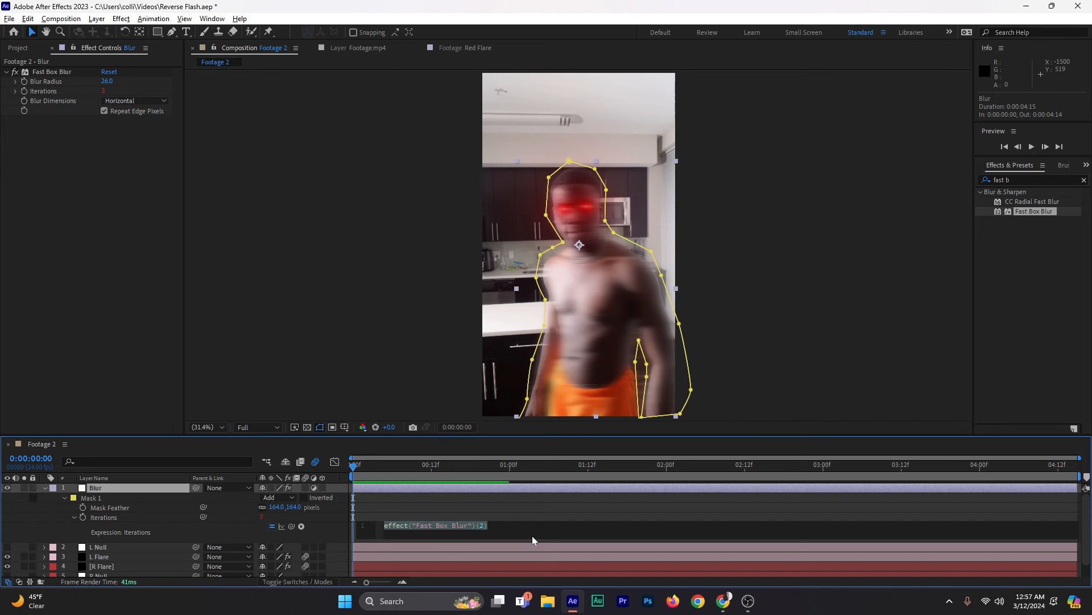
key("alt+w")
key("i")
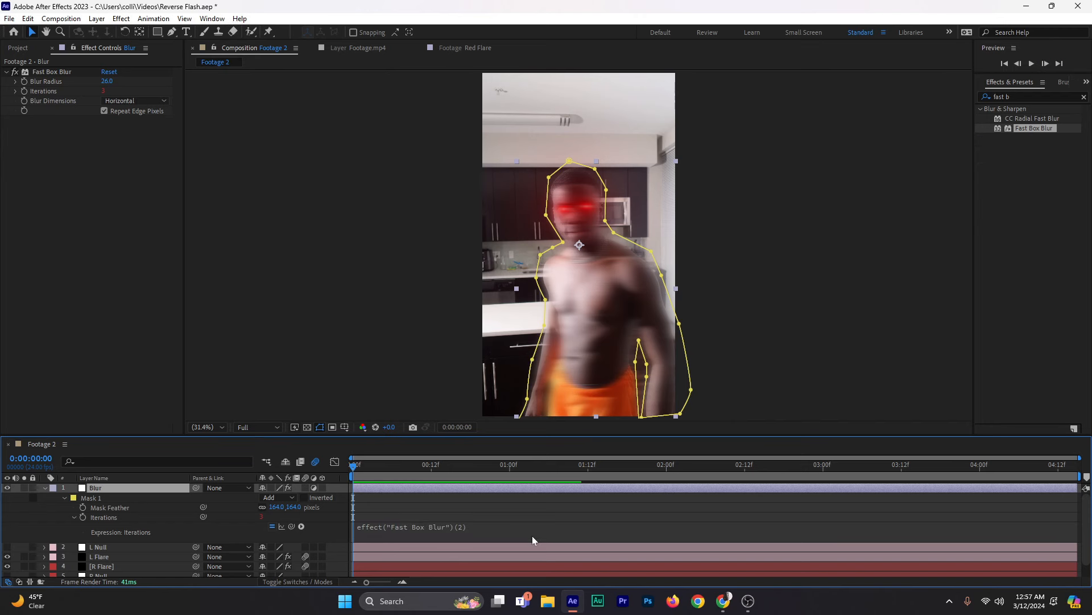
left_click(533, 540)
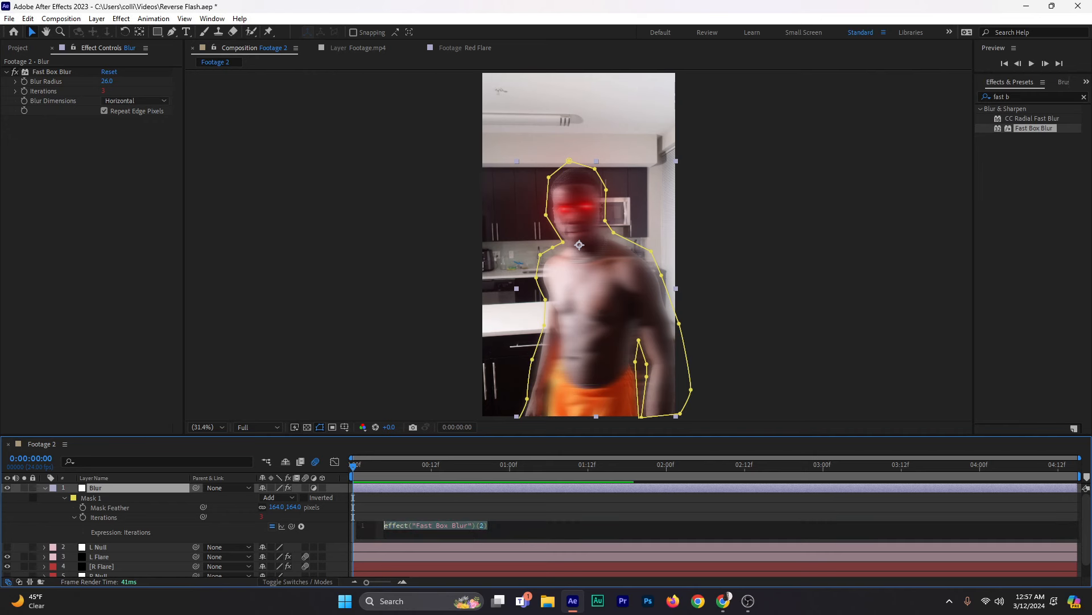
type("wiggle")
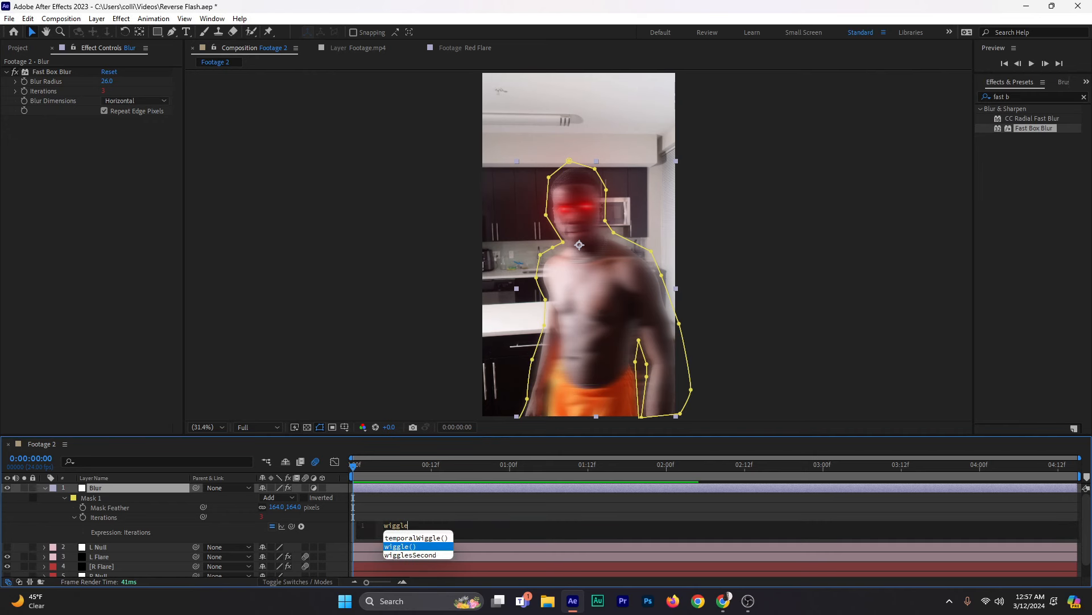
left_click(416, 548)
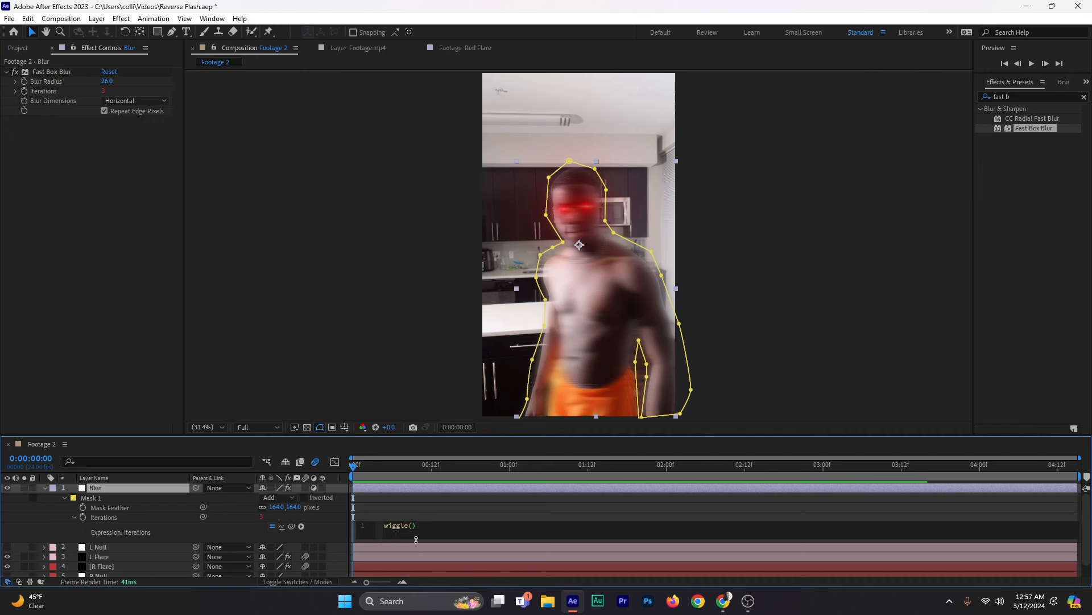
type("10,5")
left_click(401, 511)
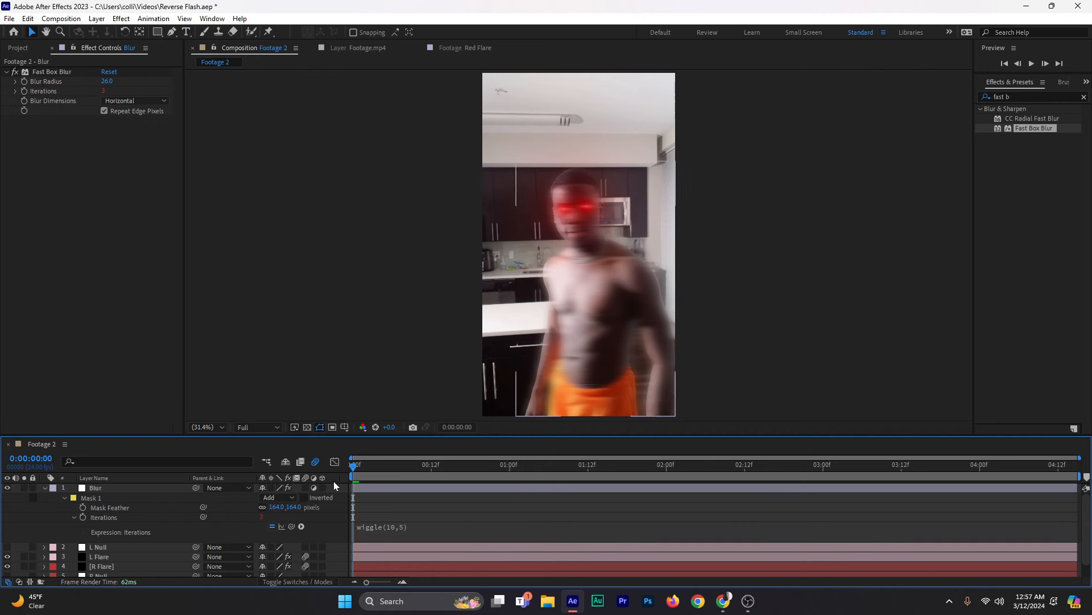
Step: Preview the wiggling blur at Quarter resolution, then scrub through the first second or so of the timeline
left_click(264, 429)
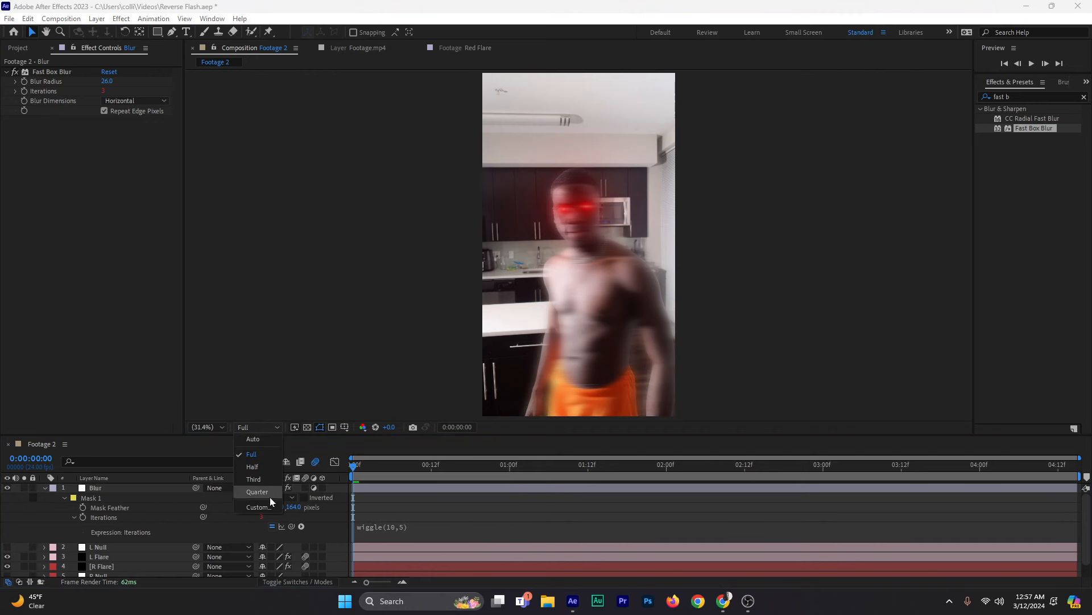
left_click(271, 493)
key("space")
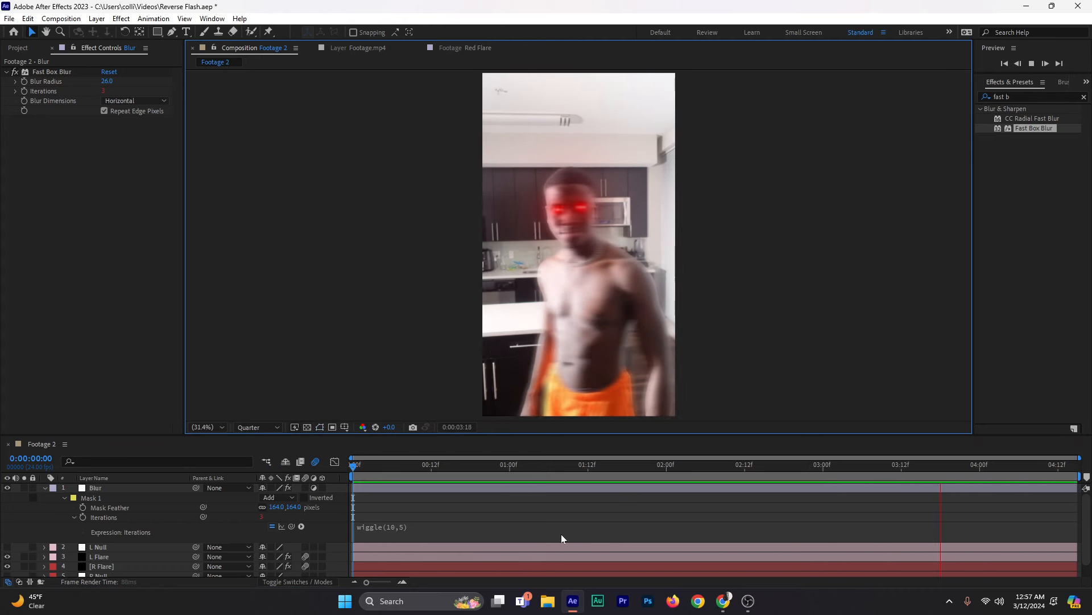
left_click(350, 470)
left_click_drag(439, 477, 568, 481)
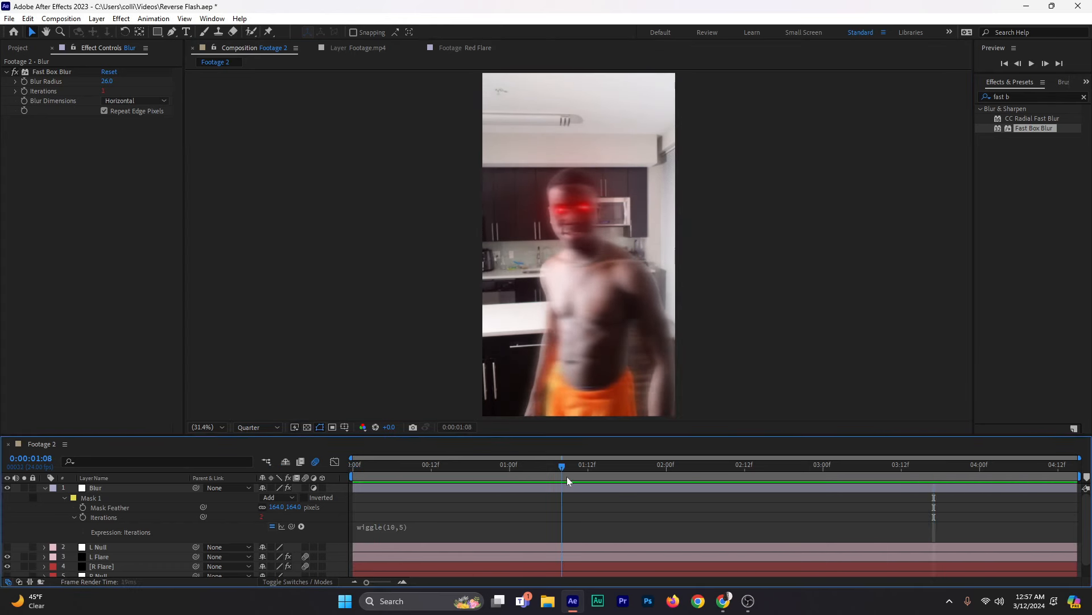
Step: Return to the first frame, restore Full preview resolution, and play the composition
key("Home")
left_click(258, 427)
left_click(255, 456)
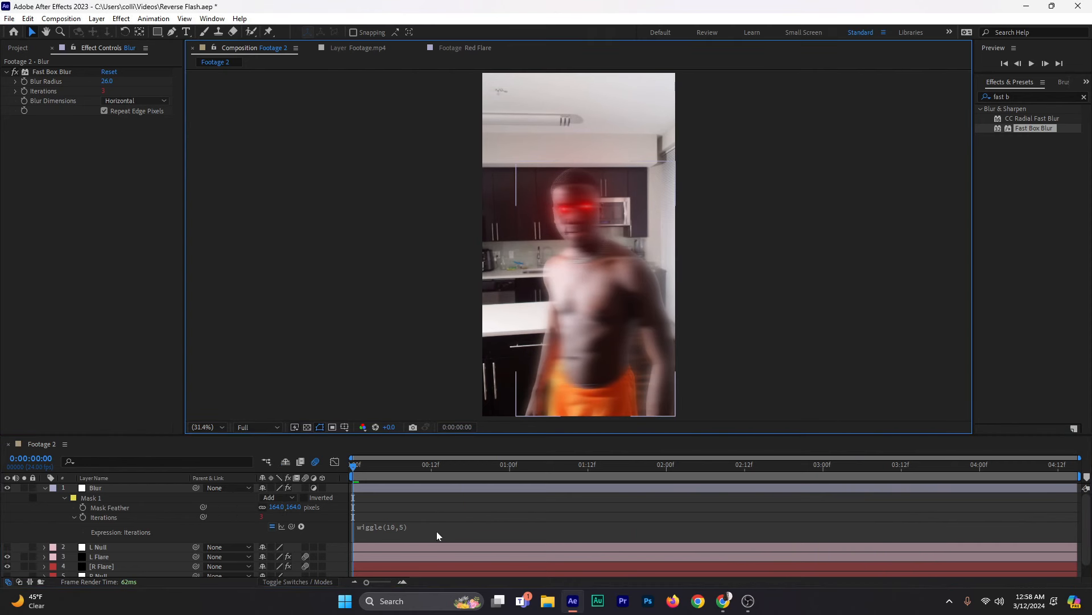
key("space")
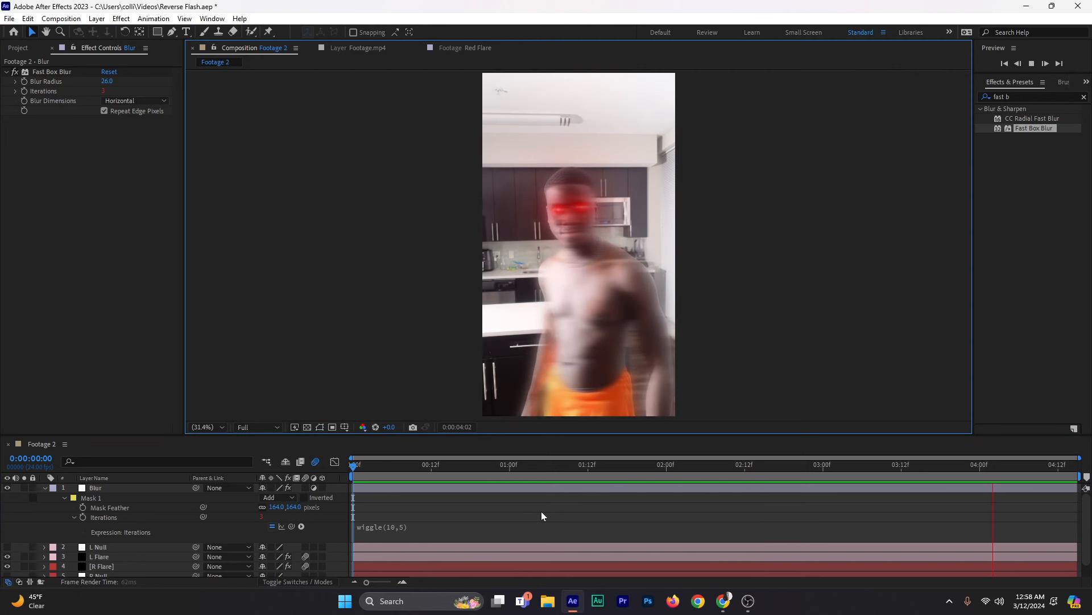
key("space")
Step: Duplicate the Blur layer and set the copy's Blur Radius to 50
left_click(44, 488)
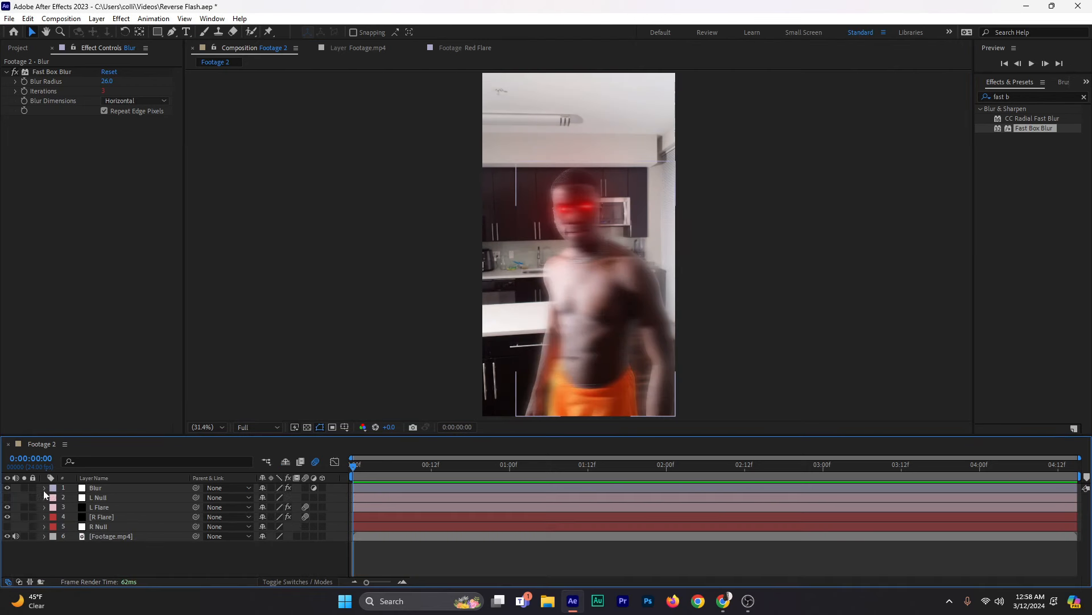
left_click(366, 488)
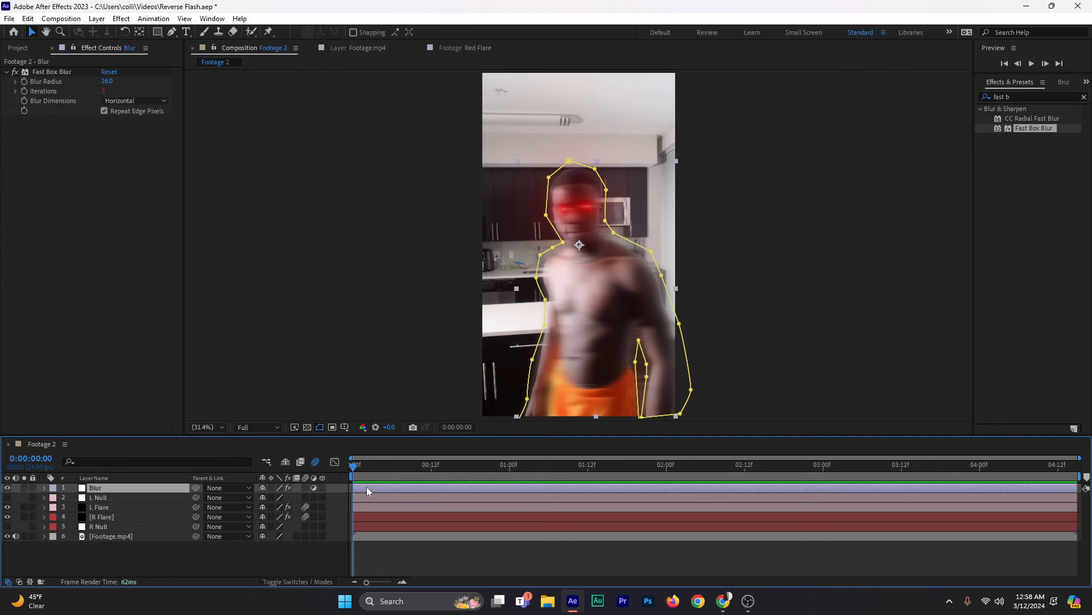
key("ctrl+d")
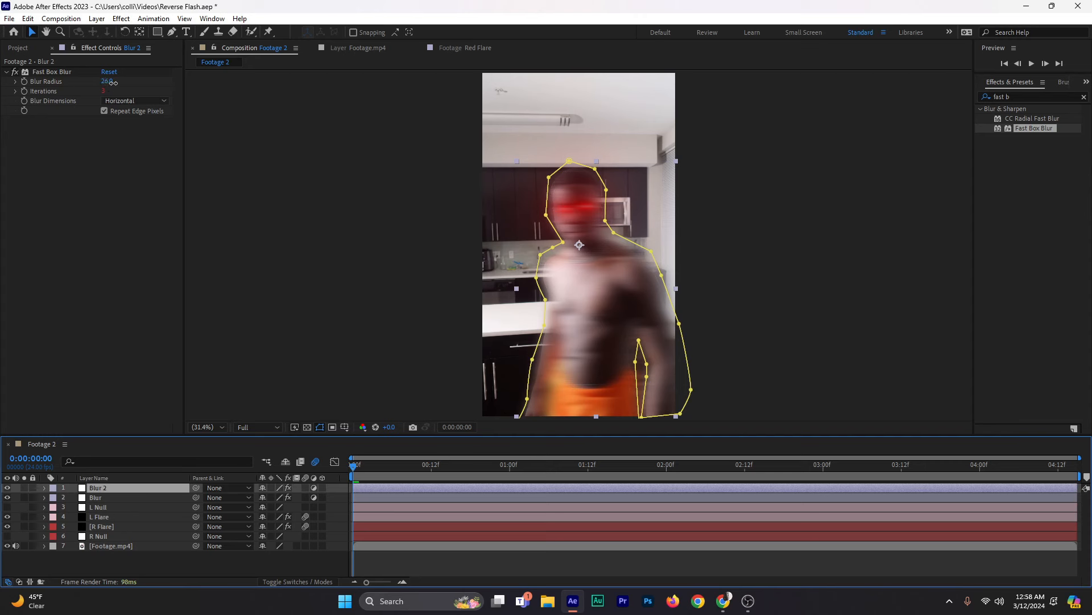
left_click_drag(109, 84, 127, 85)
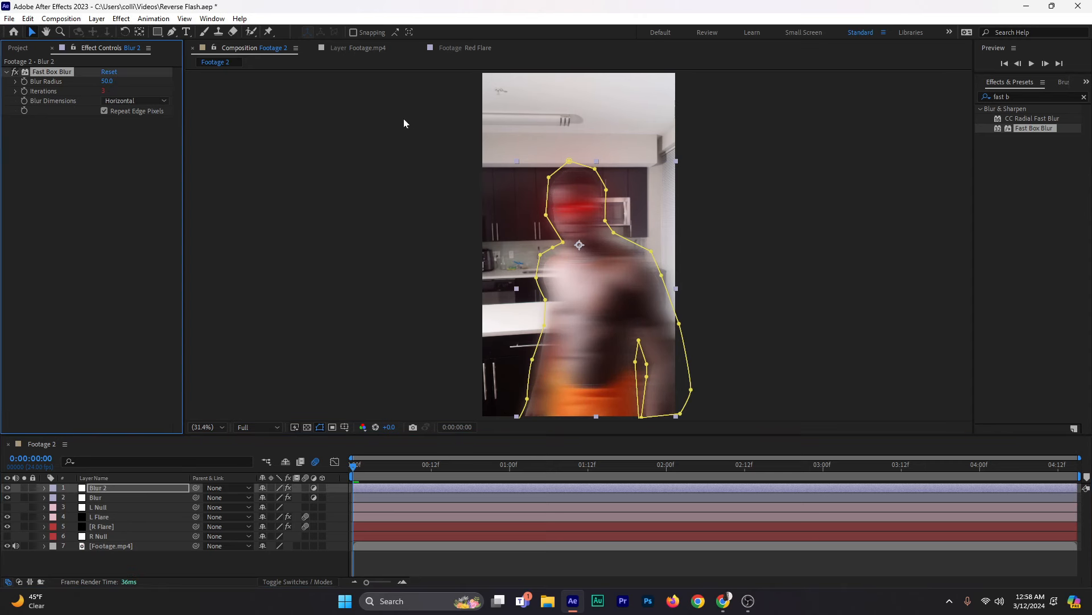
key("t")
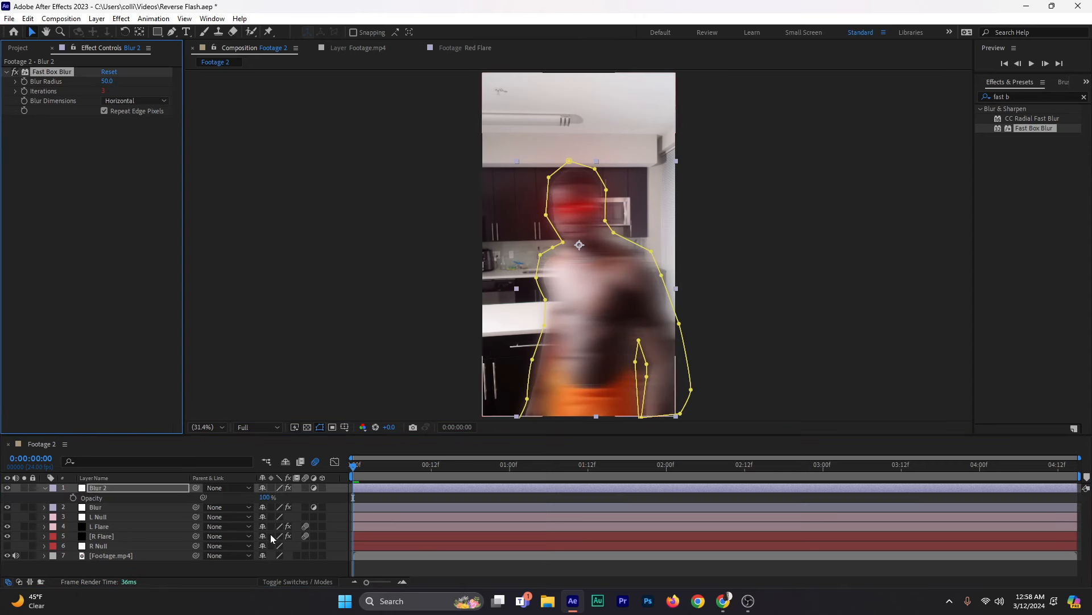
left_click(227, 526)
left_click(308, 504)
left_click(45, 487)
Step: Move the Blur 2 layer below the R Flare layer in the layer stack
left_click_drag(98, 488, 99, 532)
left_click(99, 507)
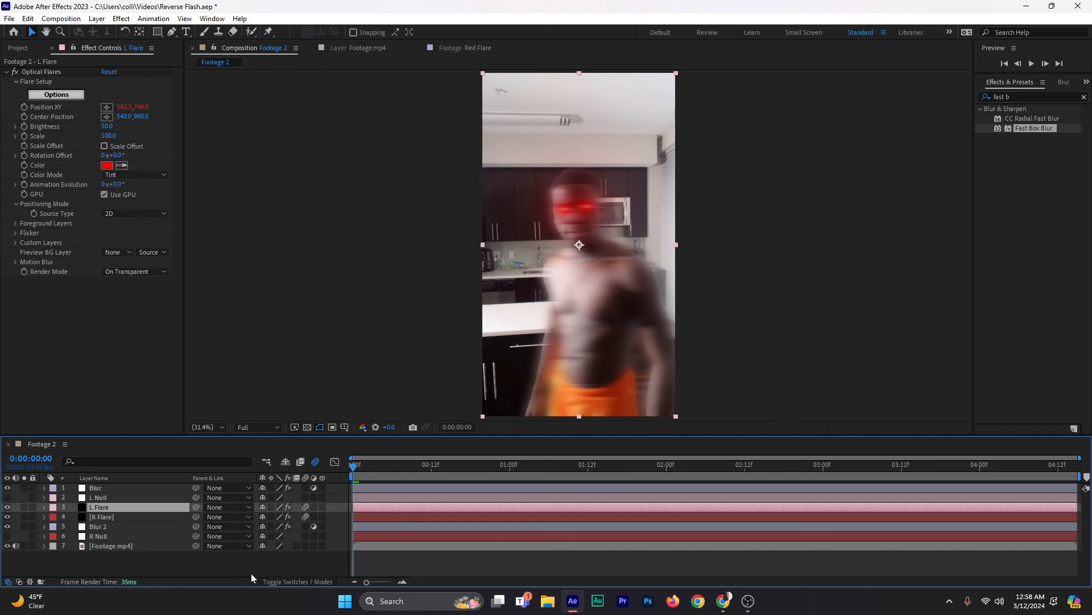
left_click(251, 572)
Step: Play back the composition with both blur layers, then scrub to 0:00:00:23
key("space")
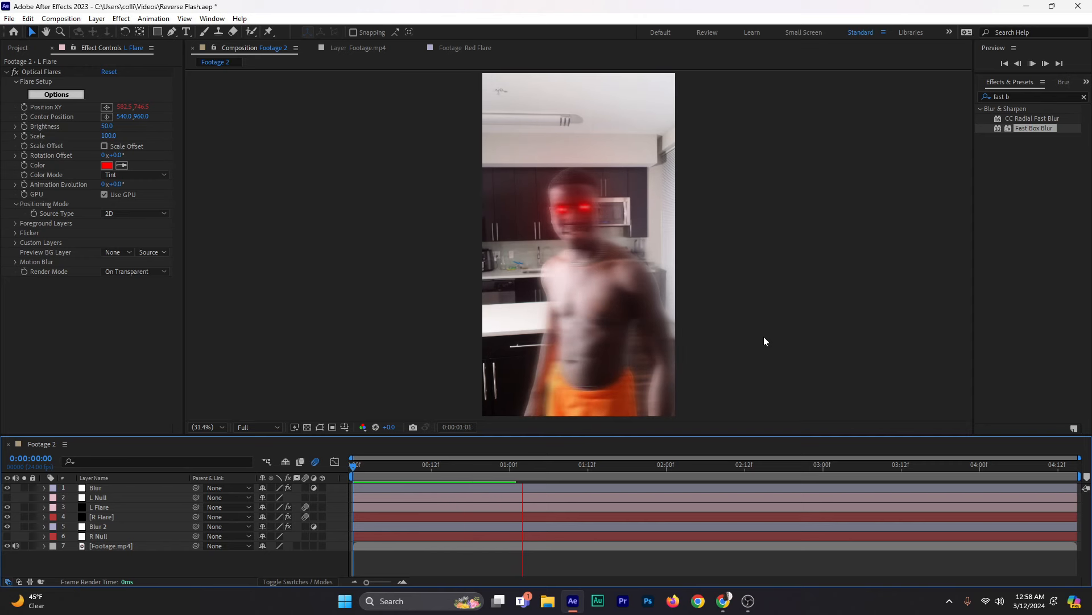
key("space")
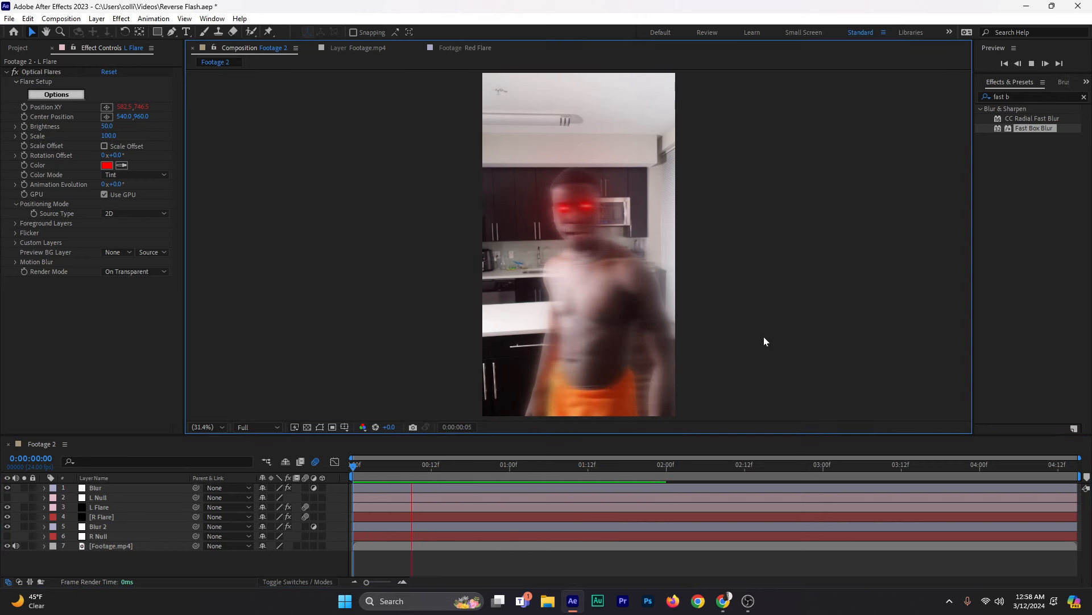
left_click(398, 463)
left_click_drag(381, 462, 500, 511)
Step: Set the Blur Radius of the Blur 2 layer to 37
left_click(495, 489)
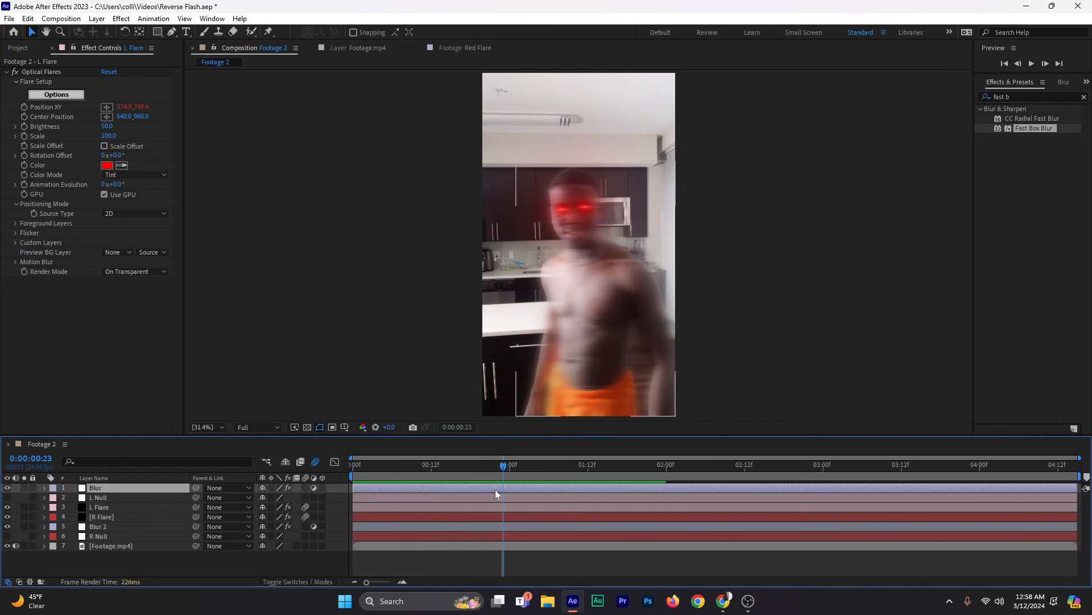
left_click(123, 527)
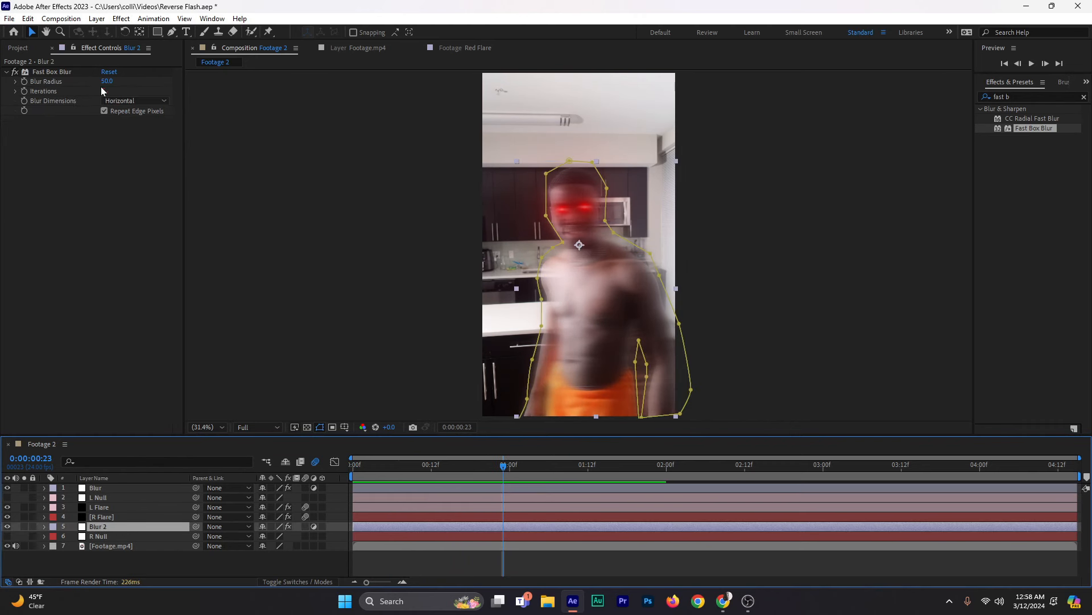
left_click_drag(107, 85, 80, 110)
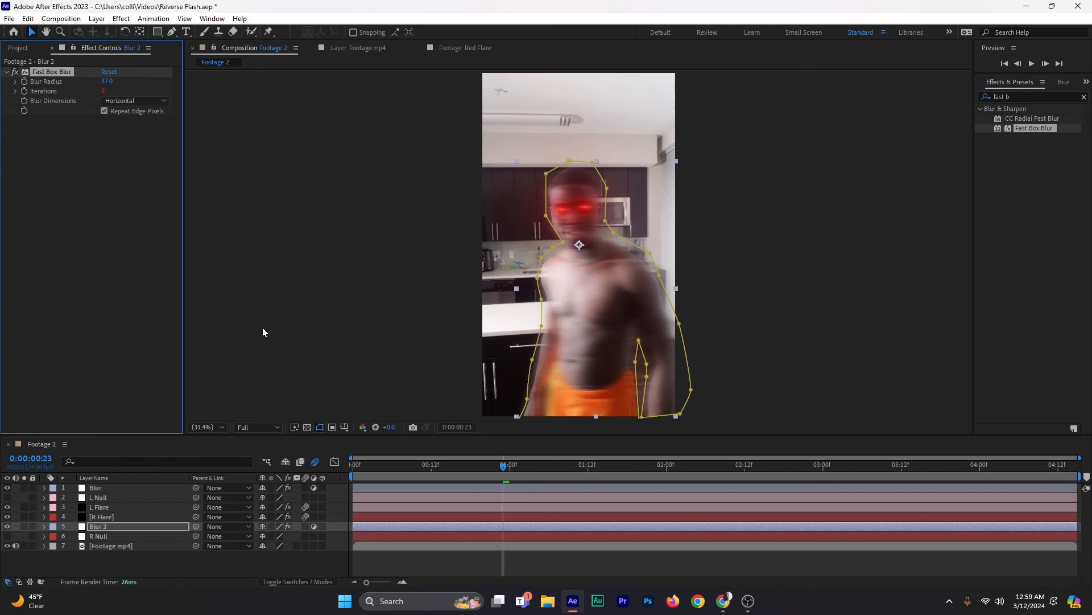
Step: Change the wiggle expression on the Blur 2 layer's Fast Box Blur Iterations to wiggle(10,10)
left_click(44, 526)
left_click(54, 523)
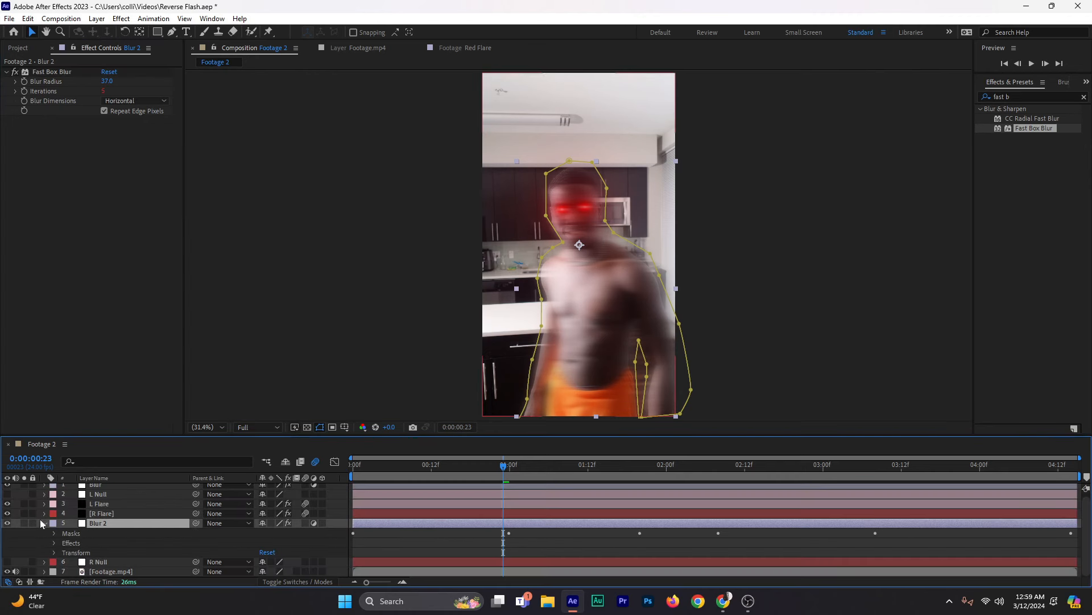
left_click(54, 542)
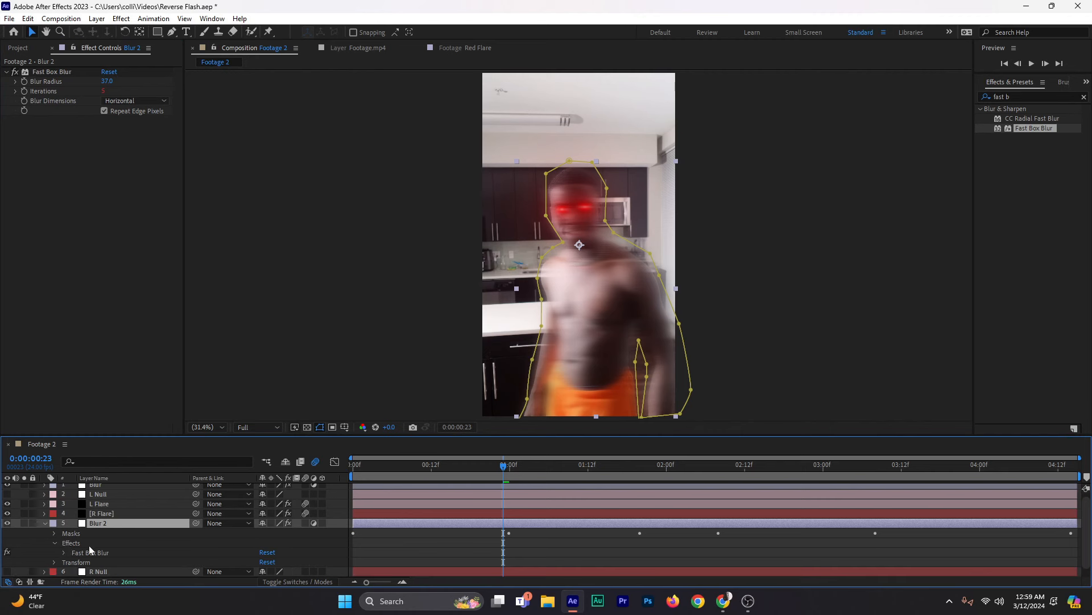
left_click(64, 552)
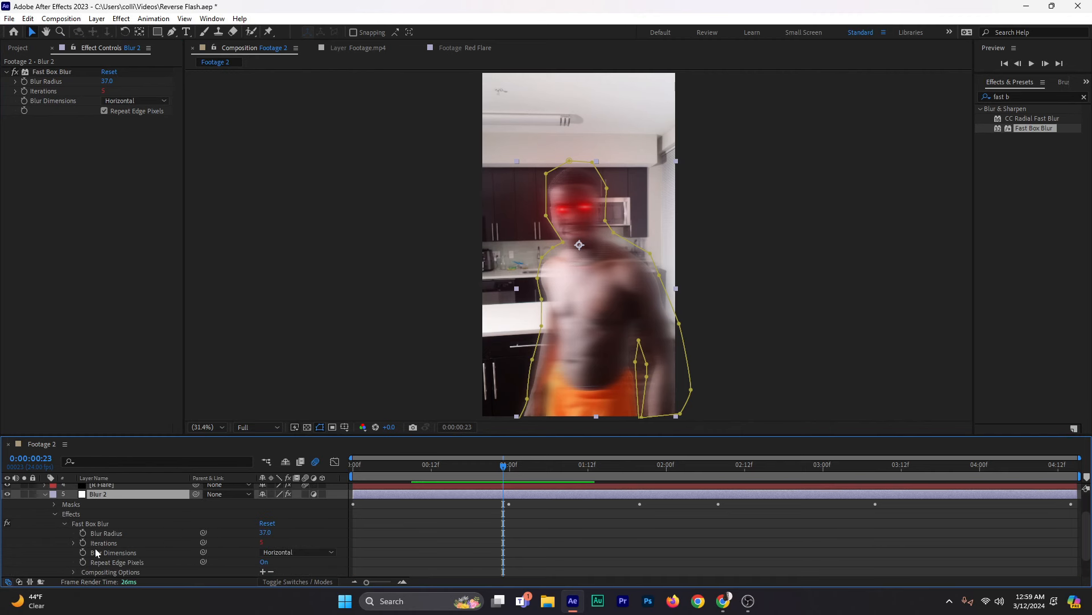
left_click(74, 542)
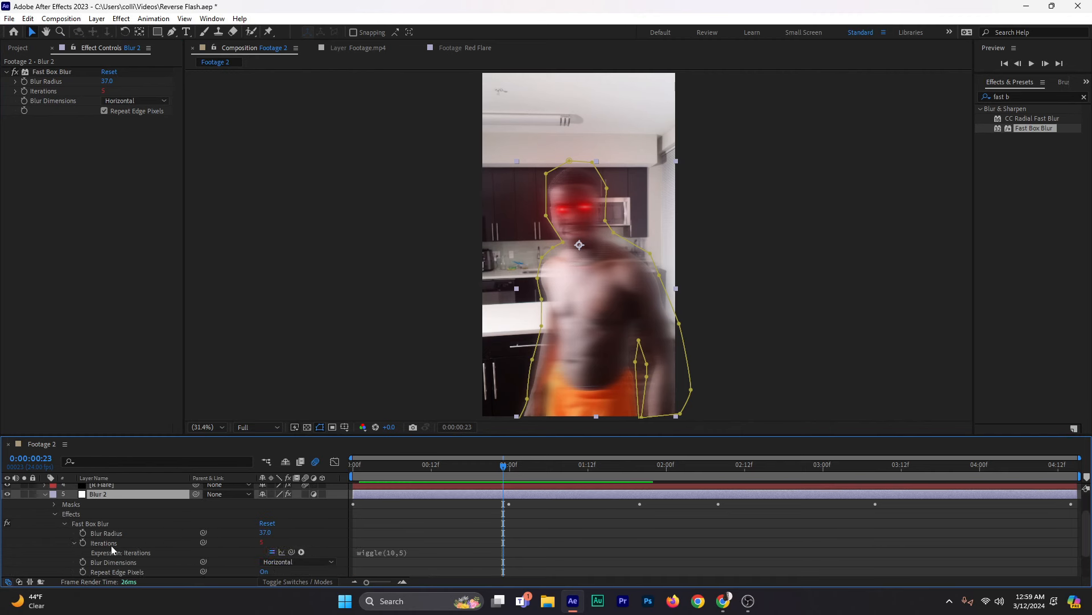
left_click(397, 553)
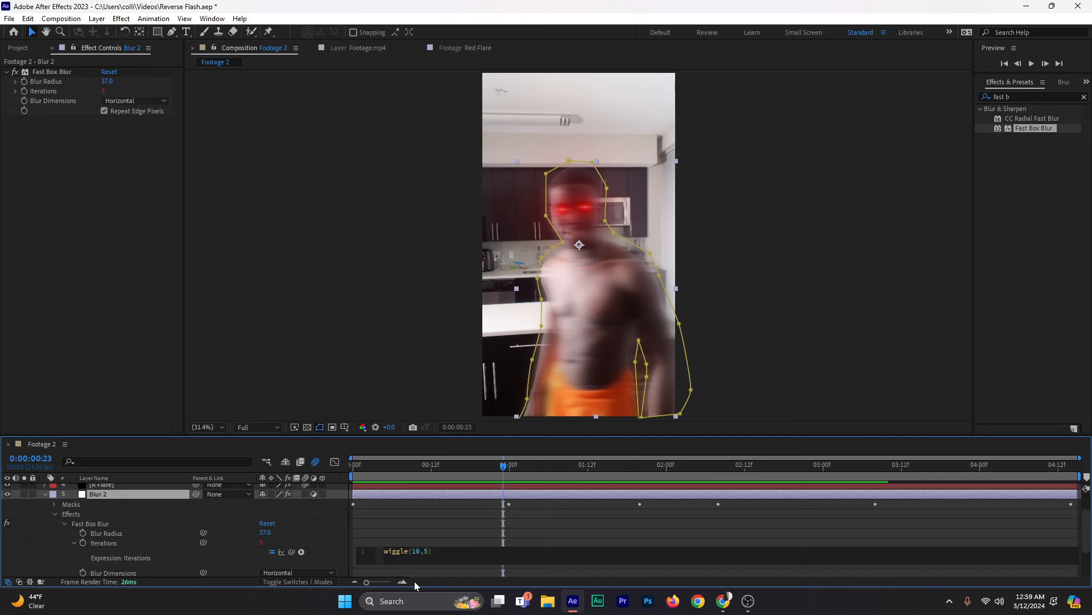
key("BackSpace")
type("10")
left_click(437, 528)
Step: Play back the composition from the start to 0:00:02:14 to check the blur flicker
left_click_drag(370, 467, 307, 496)
key("space")
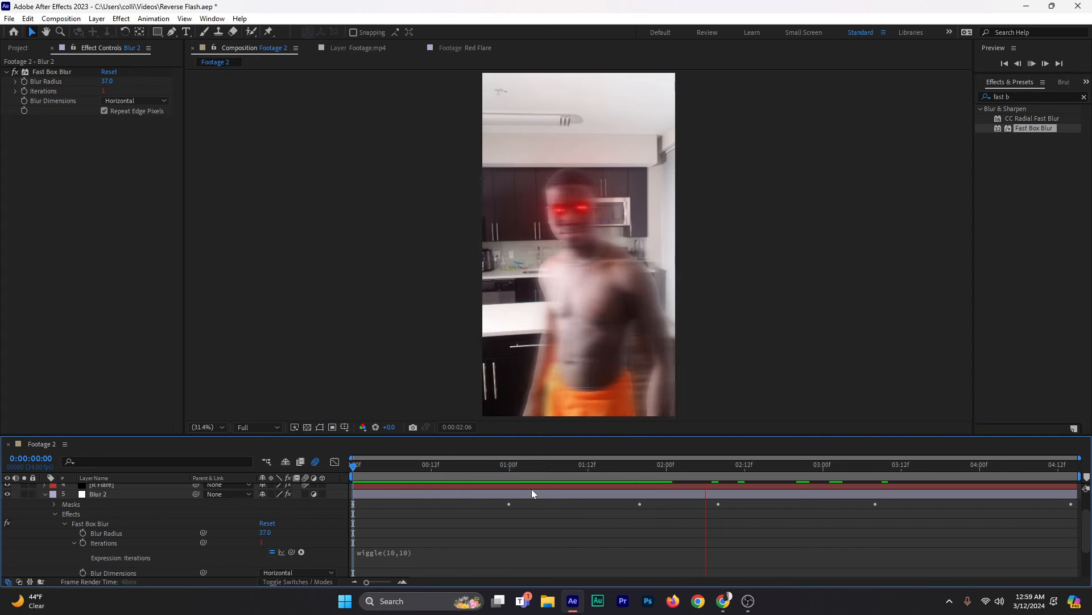
key("space")
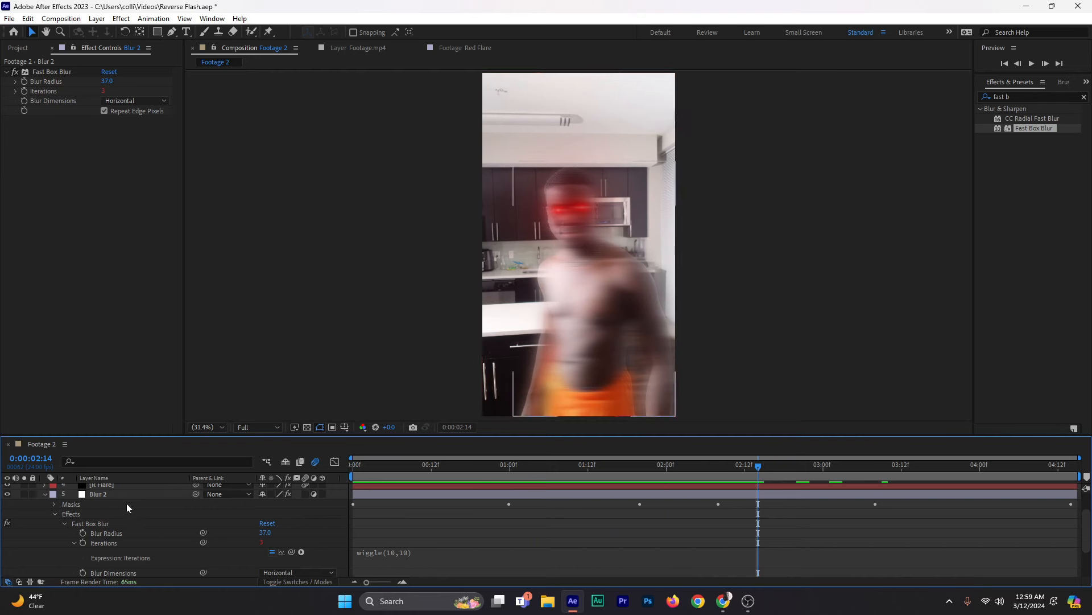
Step: Set the Mask Expansion of Mask 1 on the Blur 2 layer to 30 pixels
left_click(124, 488)
left_click(124, 493)
key("m")
key("m")
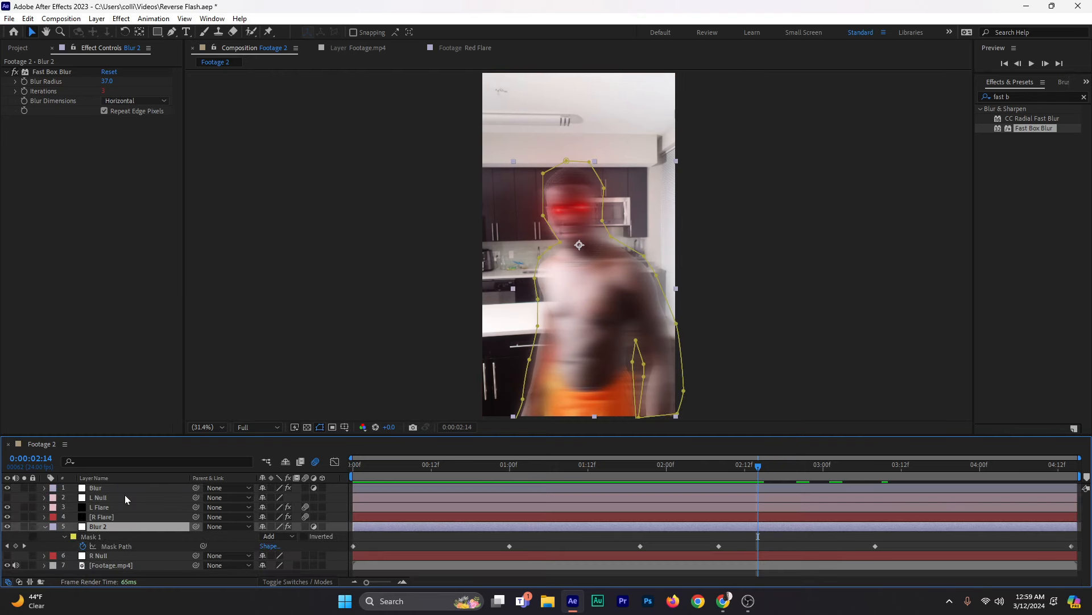
scroll(149, 503, "down", 2)
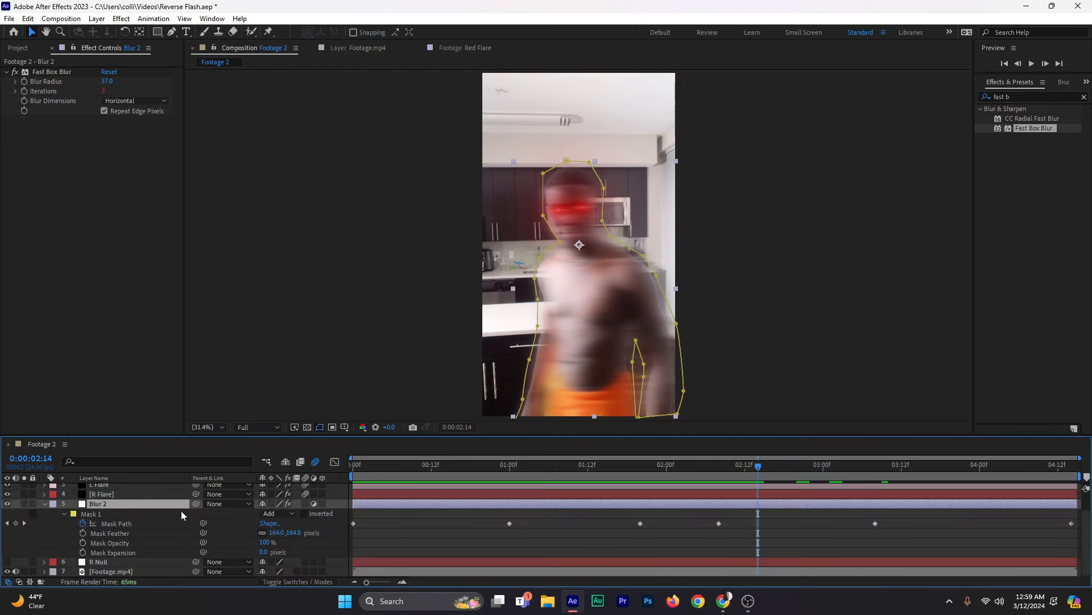
left_click_drag(264, 552, 284, 554)
left_click(399, 556)
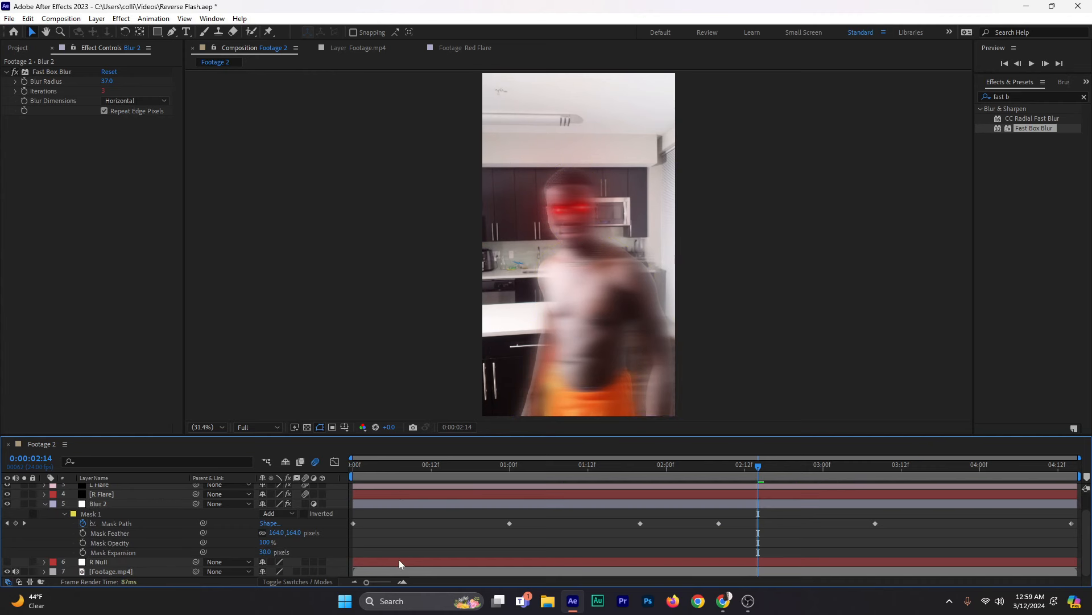
Step: Preview the composition from the start, save the project and collapse the Blur 2 layer's properties
left_click_drag(392, 466, 325, 482)
key("space")
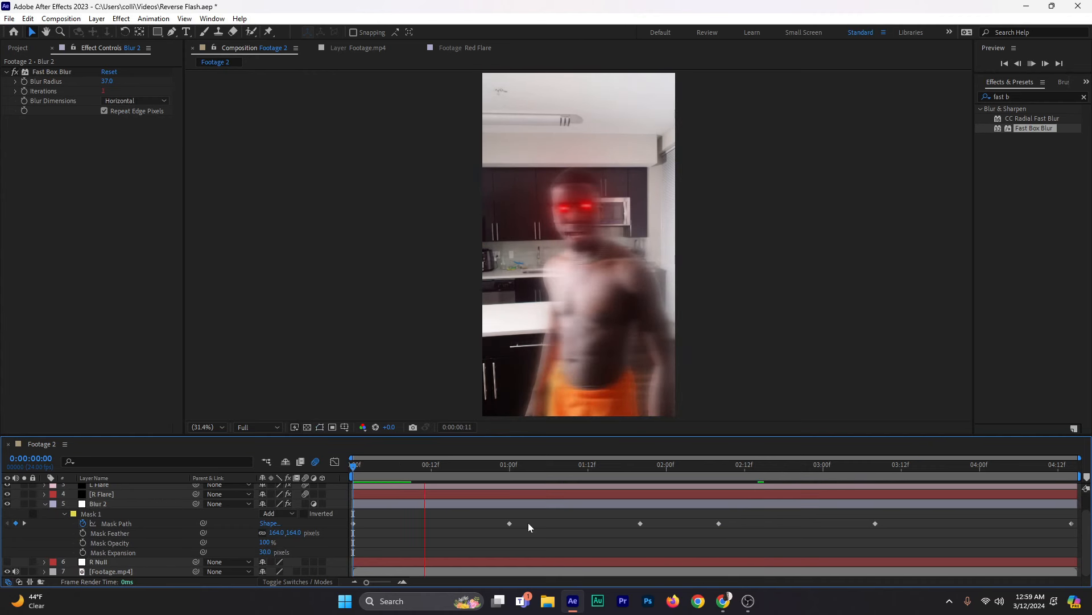
key("ctrl+s")
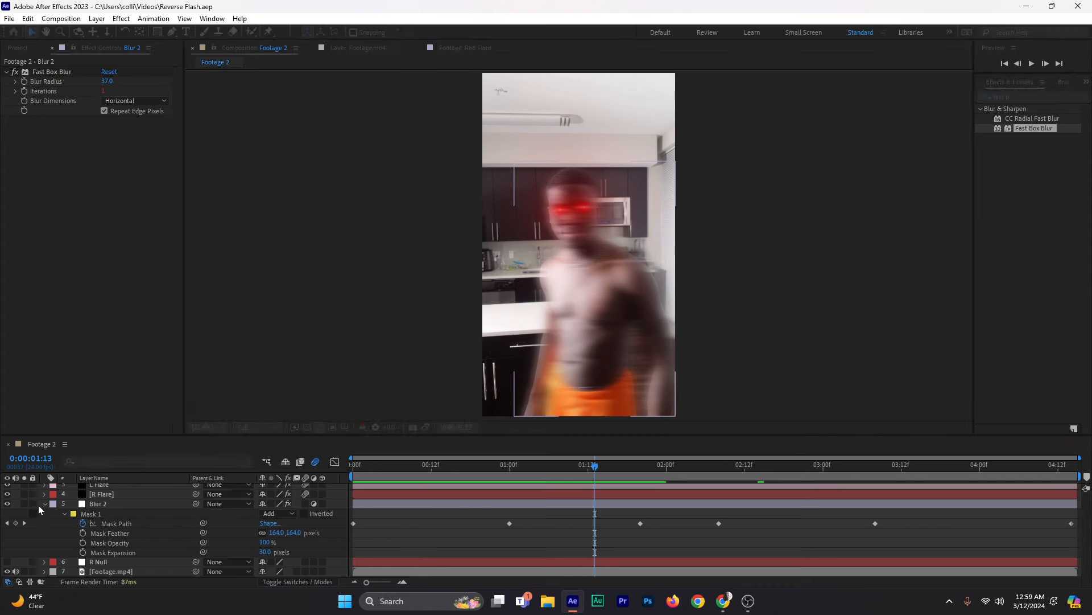
left_click(45, 503)
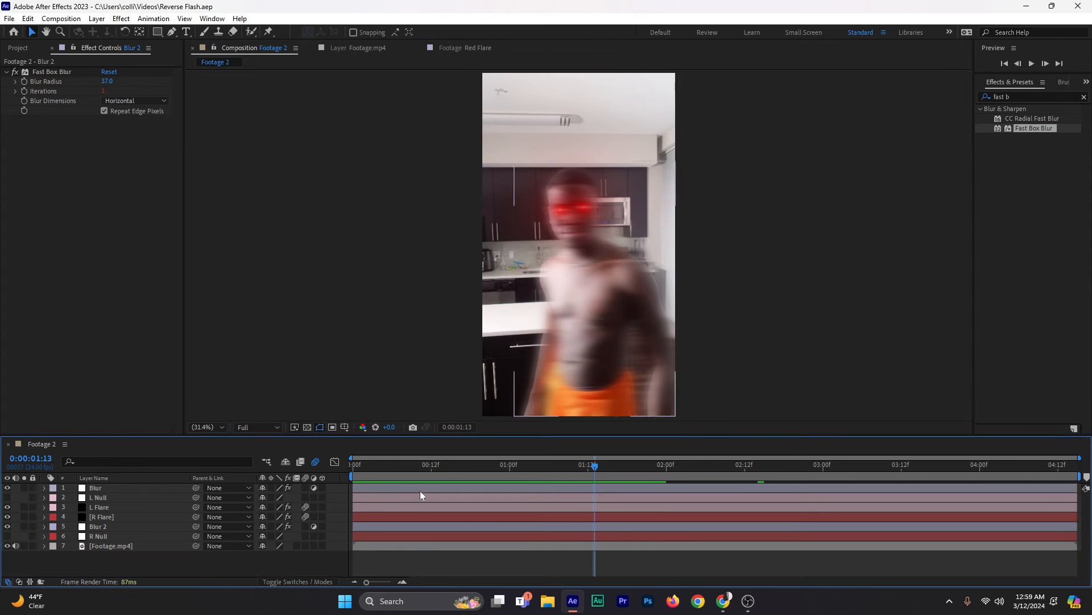
Step: Add Vibrating hand.wav and Reverse Flash vibration.mp3 below the footage at 0:00:00:00 and reveal their Audio Levels
left_click_drag(400, 466, 319, 535)
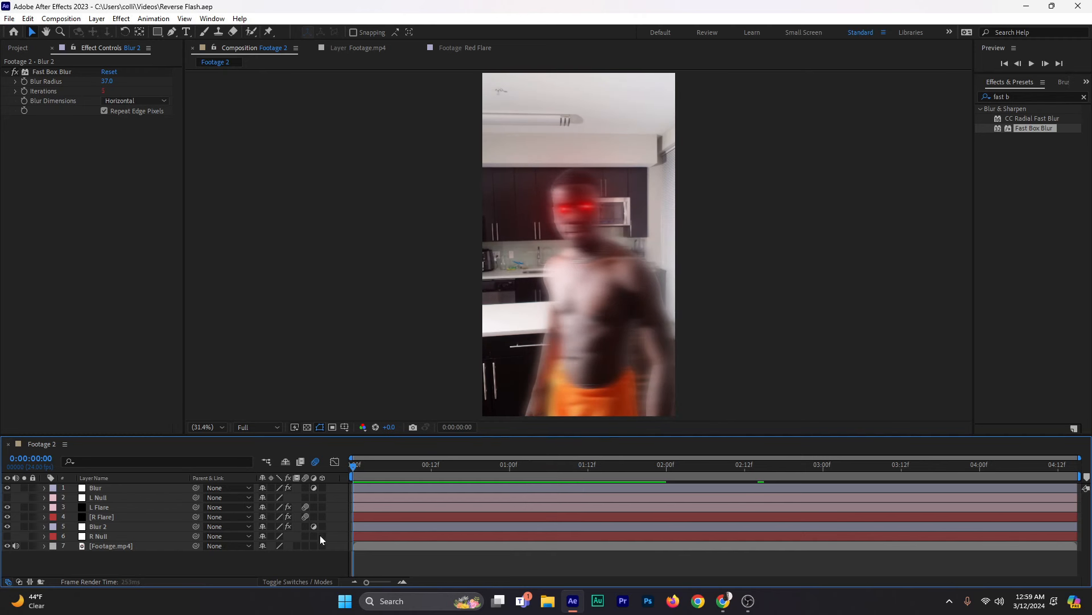
left_click(22, 49)
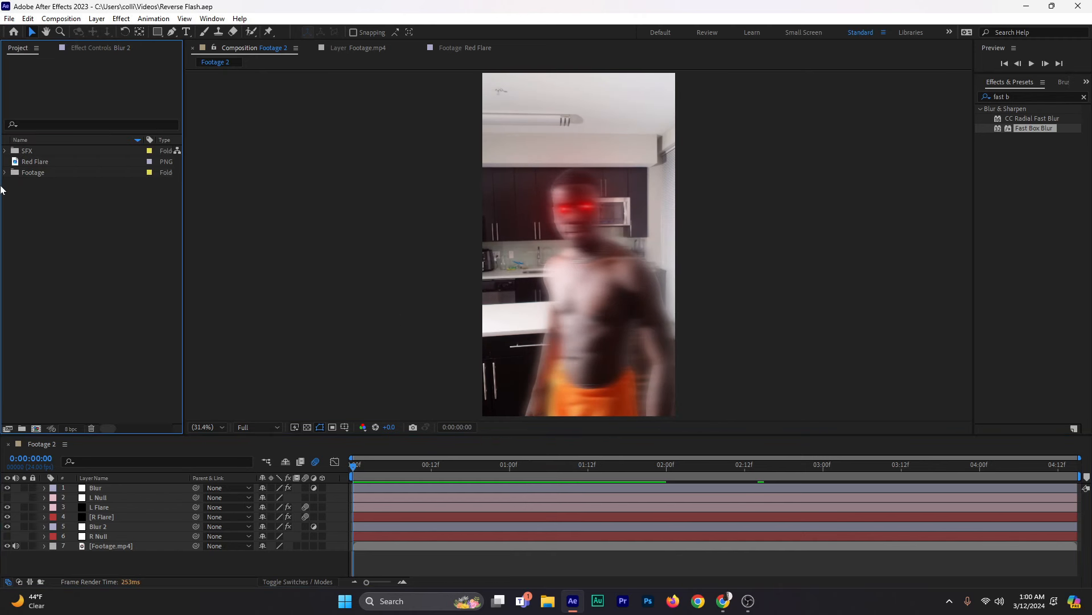
left_click(5, 151)
left_click_drag(13, 165, 73, 557)
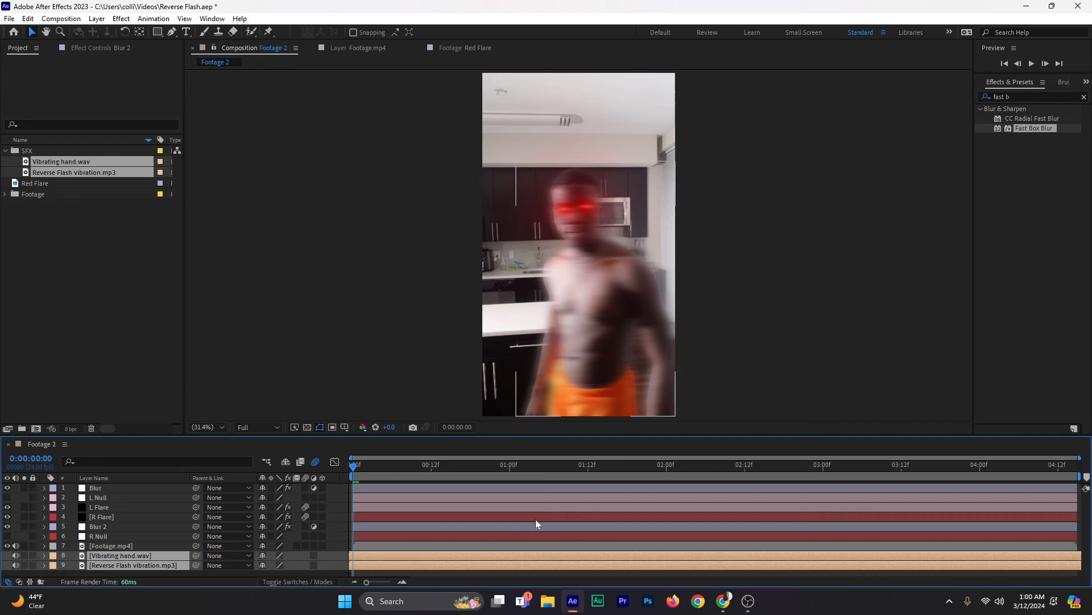
key("l")
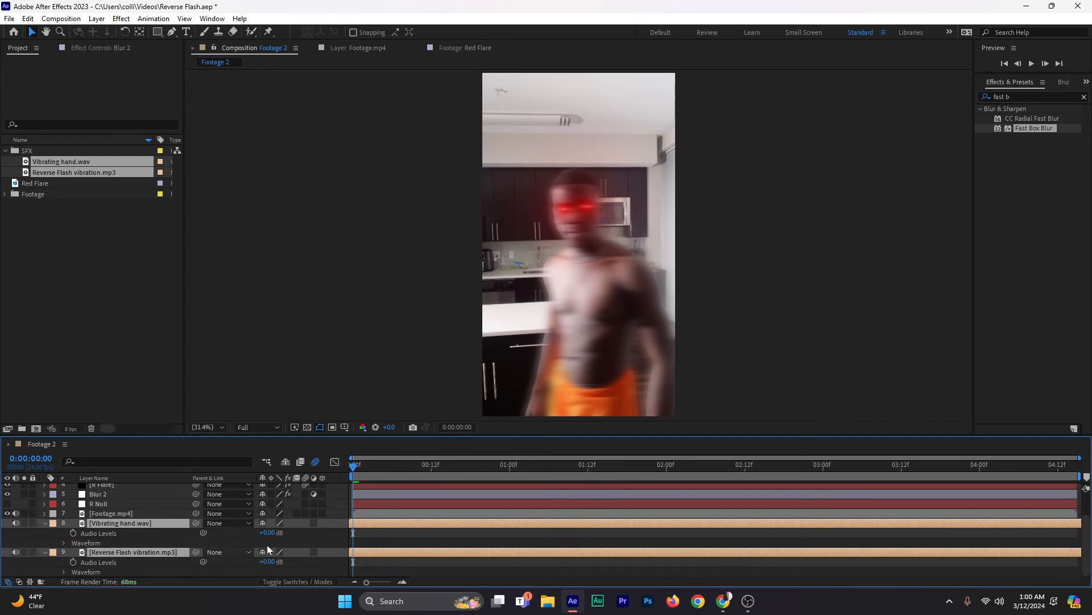
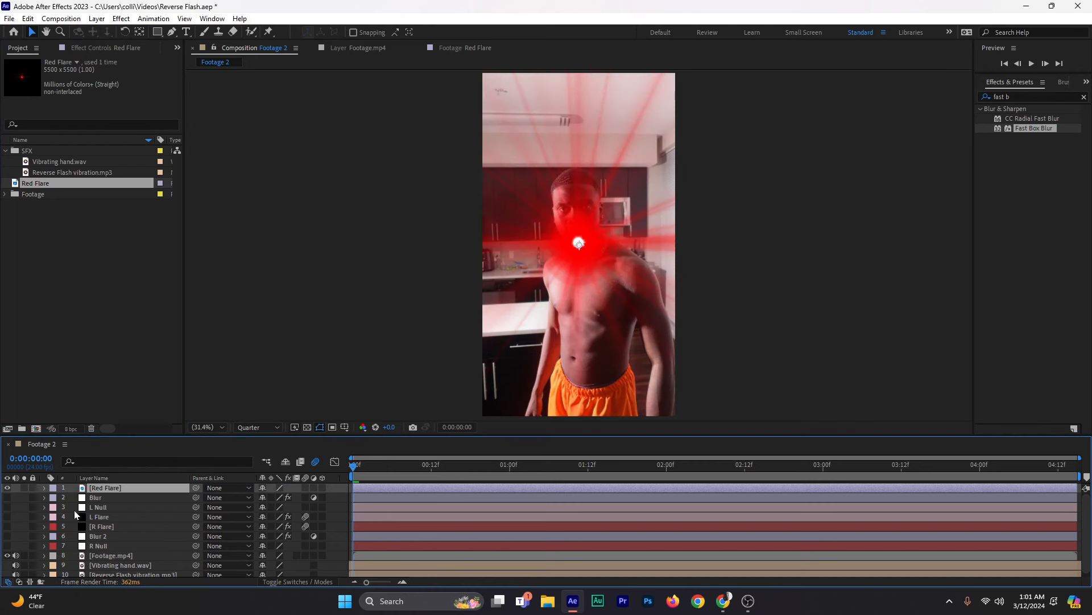
Step: Mark the L Flare and R Flare layers as shy and hide shy layers in the timeline
left_click(71, 526)
left_click(85, 517, "shift")
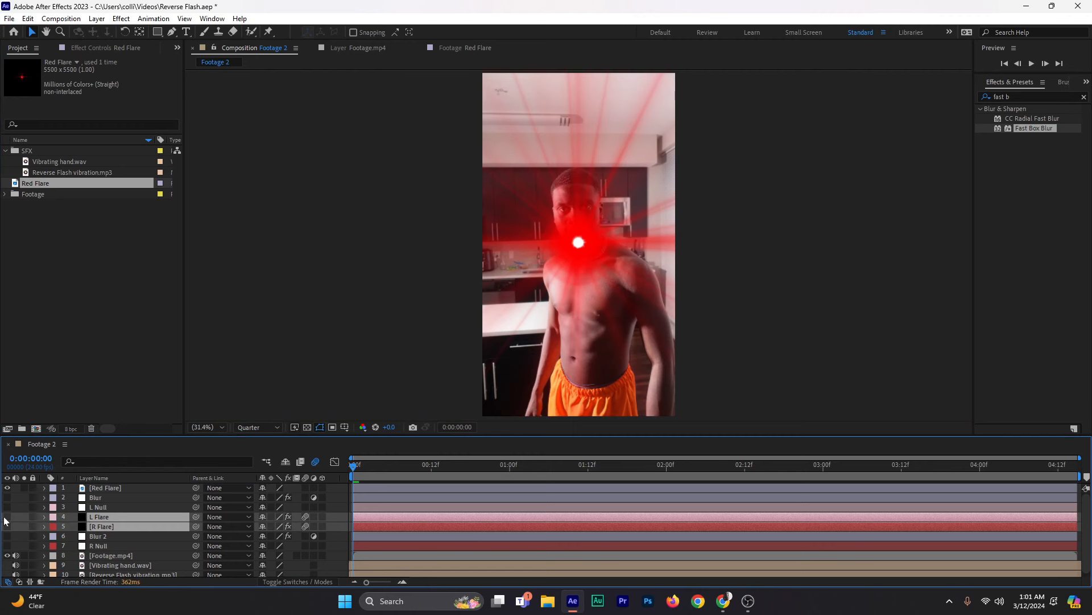
left_click(285, 461)
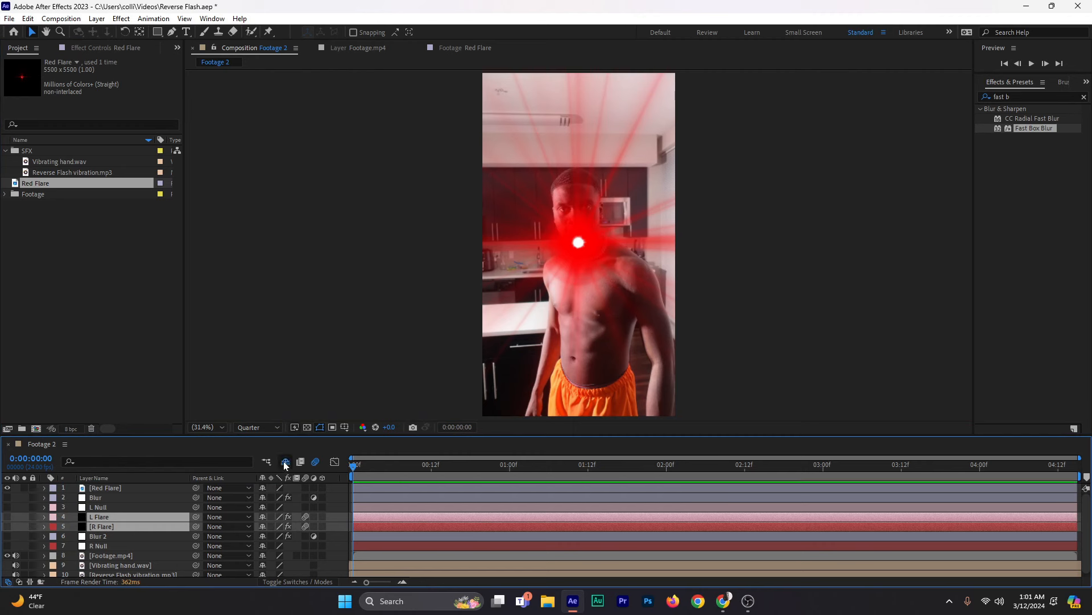
left_click(262, 517)
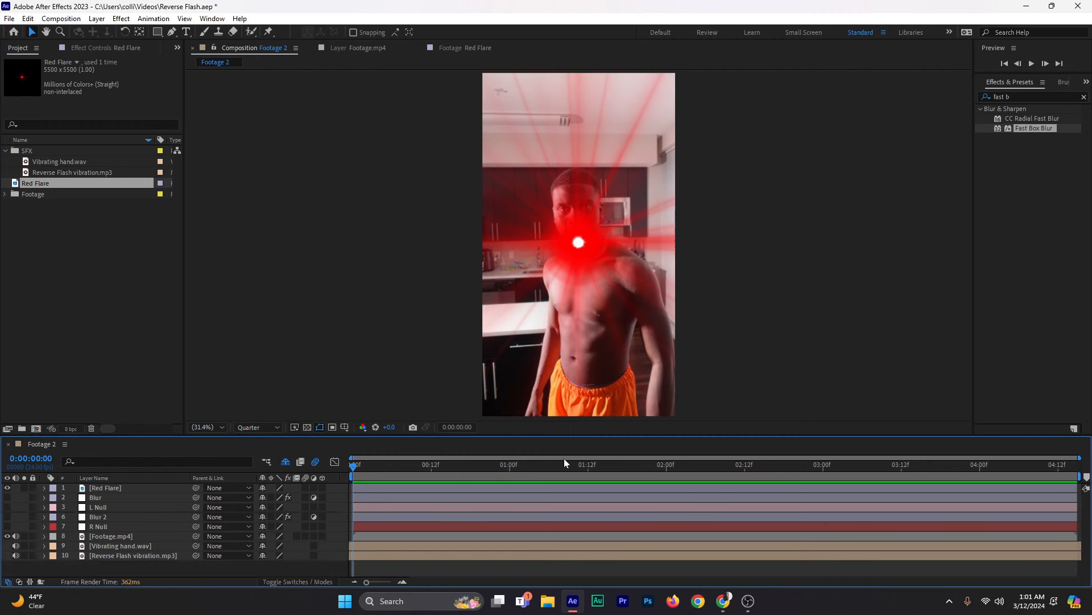
Step: Set the Red Flare layer's label color to Red
left_click(112, 488)
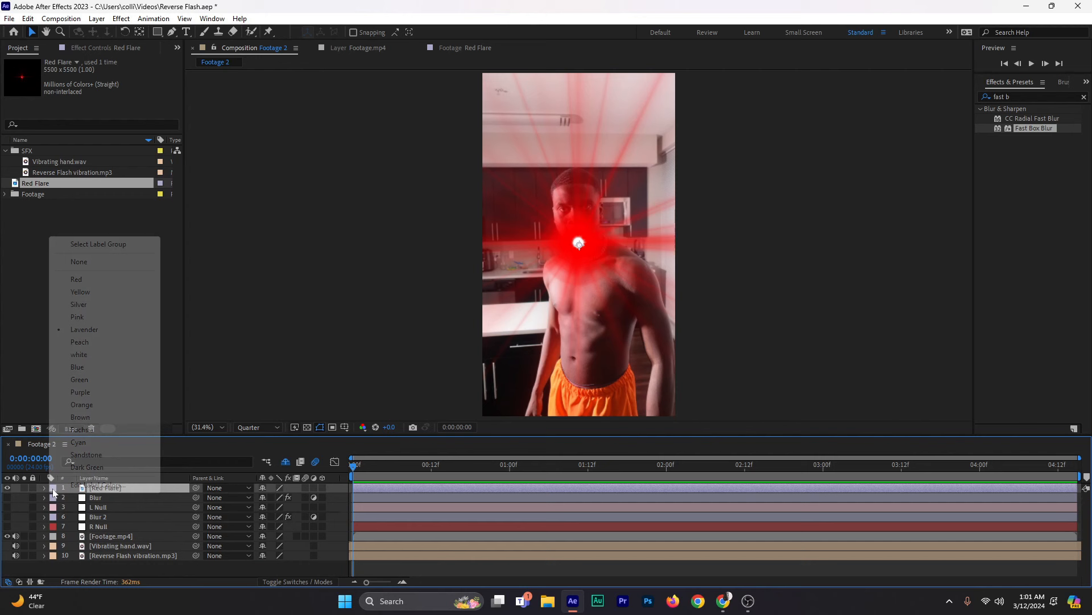
left_click(53, 489)
left_click(76, 279)
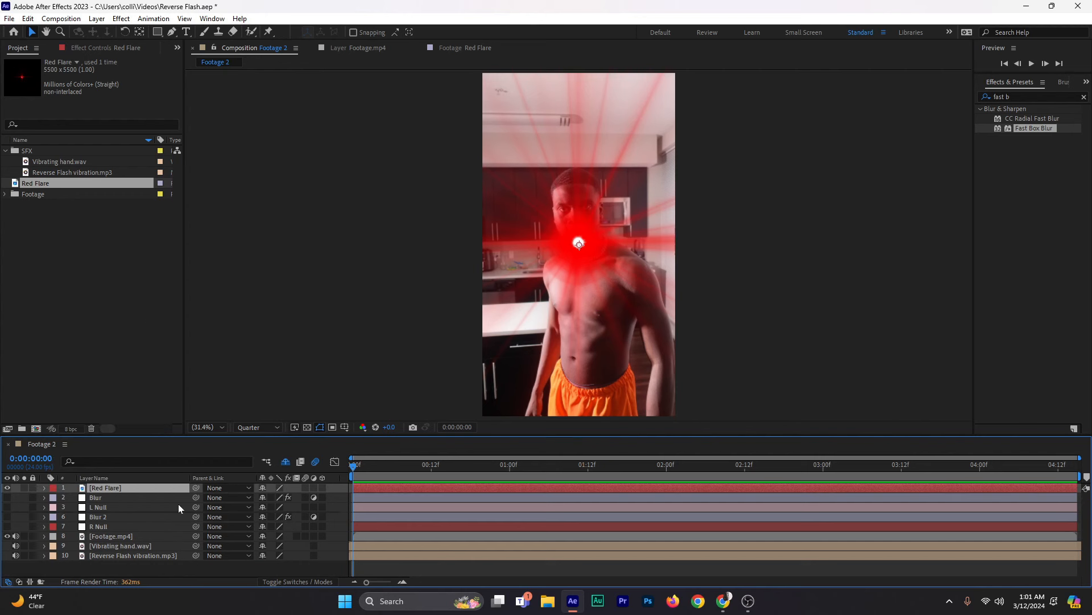
Step: Try scaling the Red Flare layer down to 11%, and delete the layer
key("s")
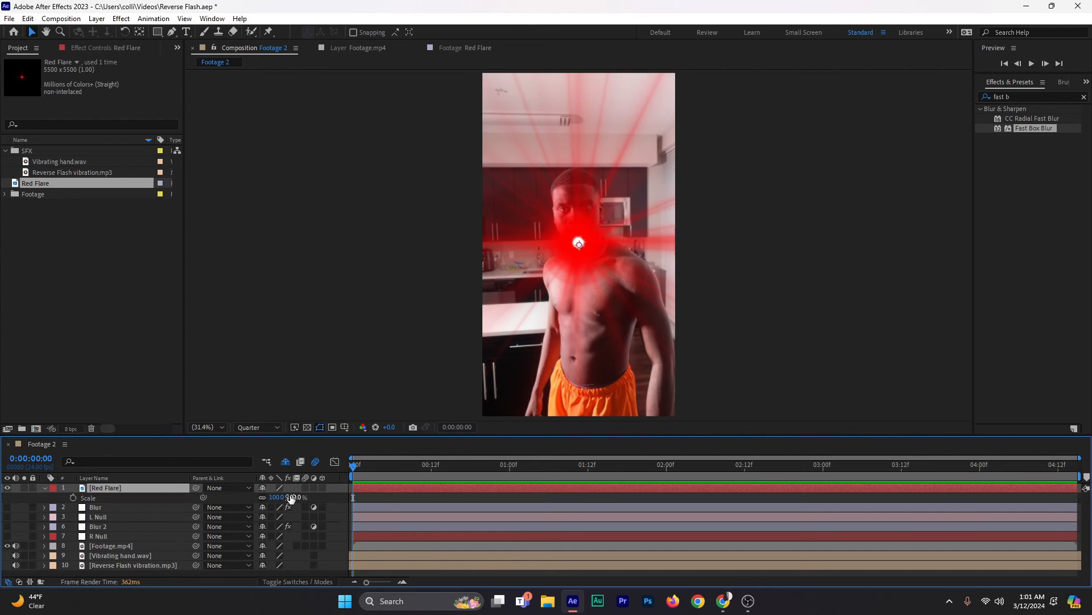
left_click_drag(291, 498, 221, 483)
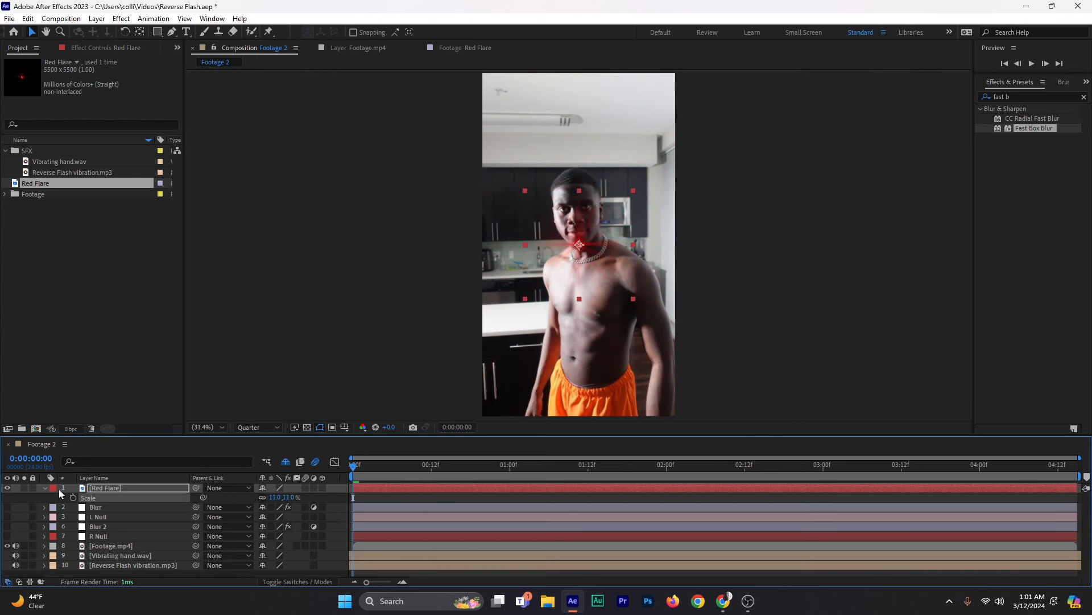
left_click(111, 487)
key("s")
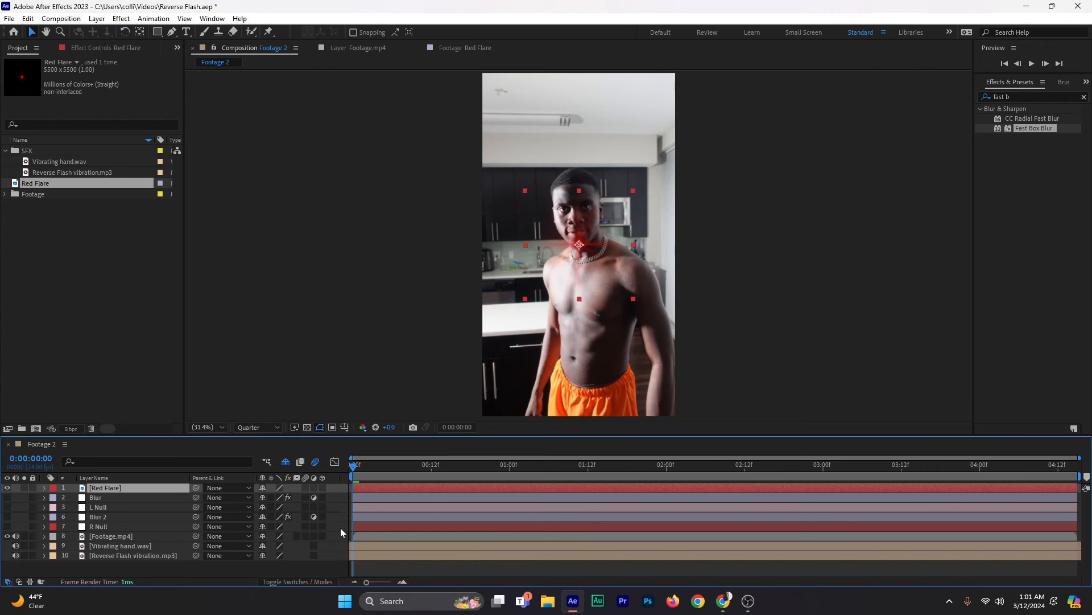
key("s")
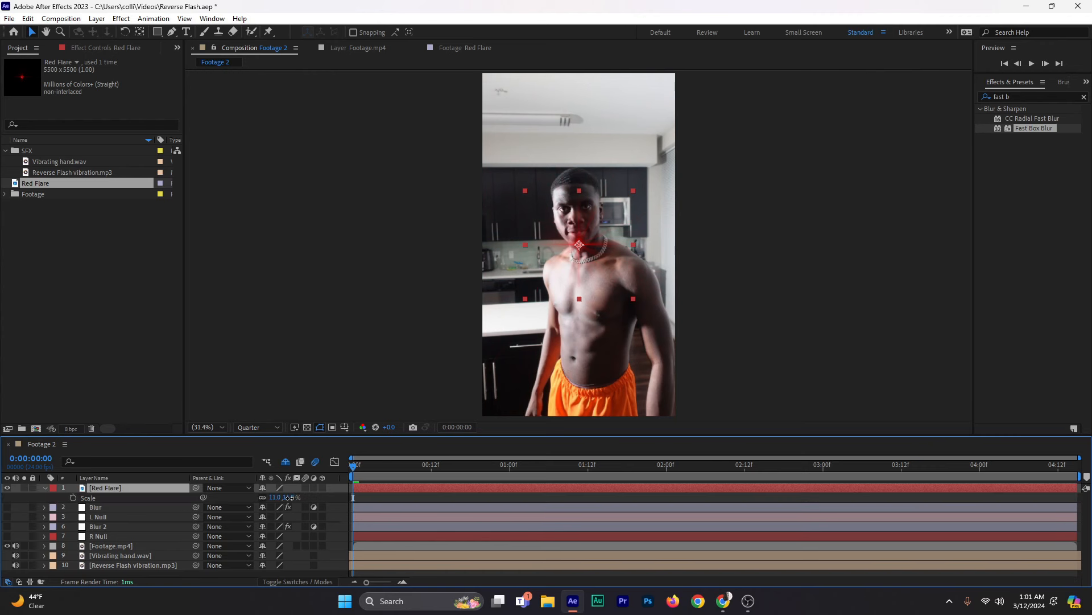
left_click_drag(290, 497, 294, 498)
key("Delete")
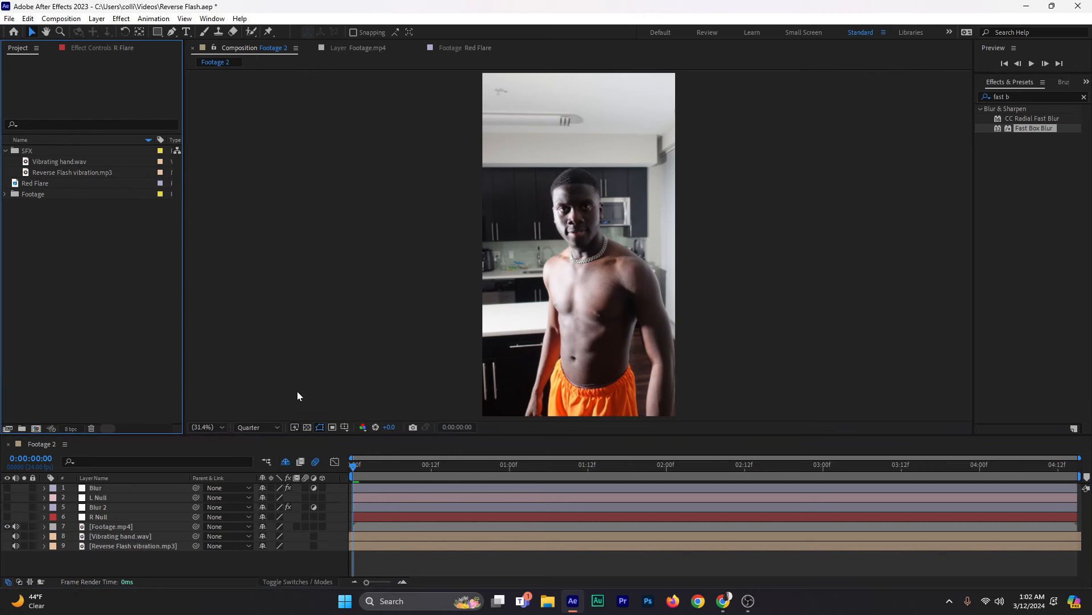
Step: Add the Red Flare image at the top of the layer stack and scale it to 18%
left_click(38, 183)
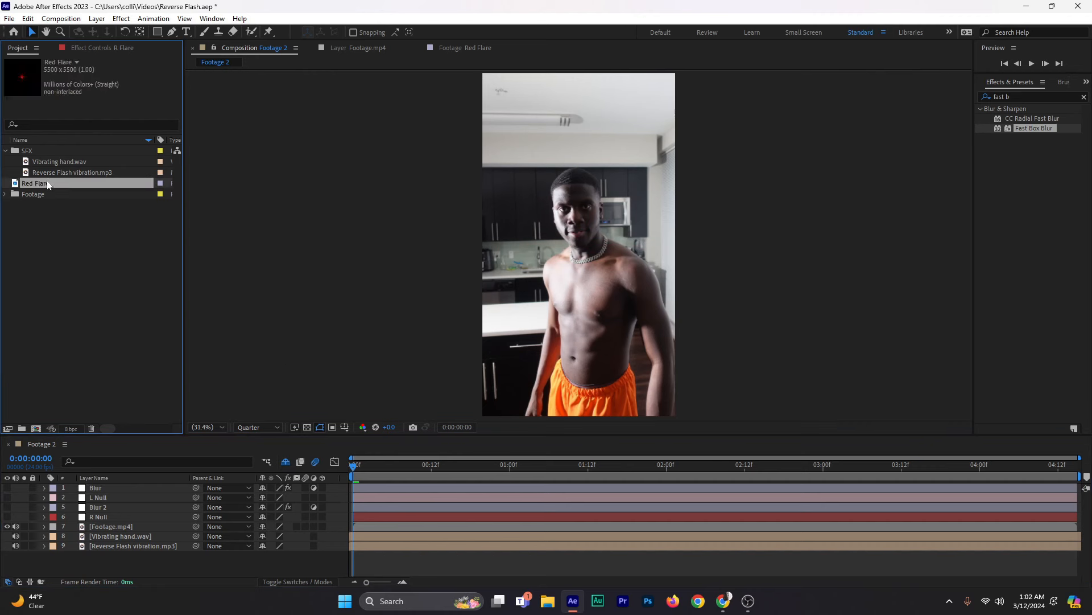
left_click_drag(44, 182, 97, 491)
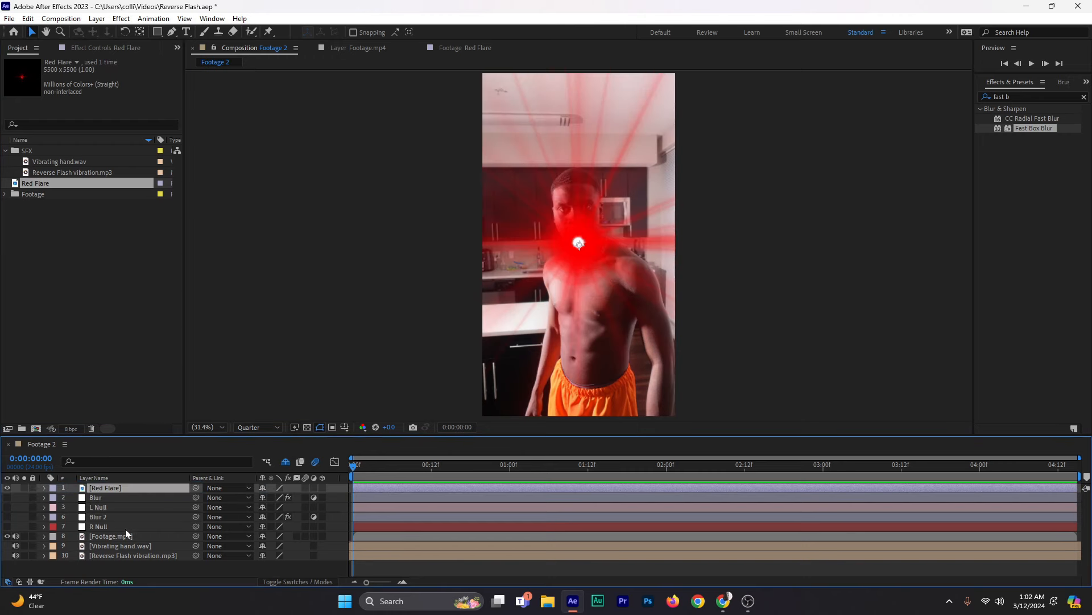
key("s")
left_click_drag(295, 499, 250, 499)
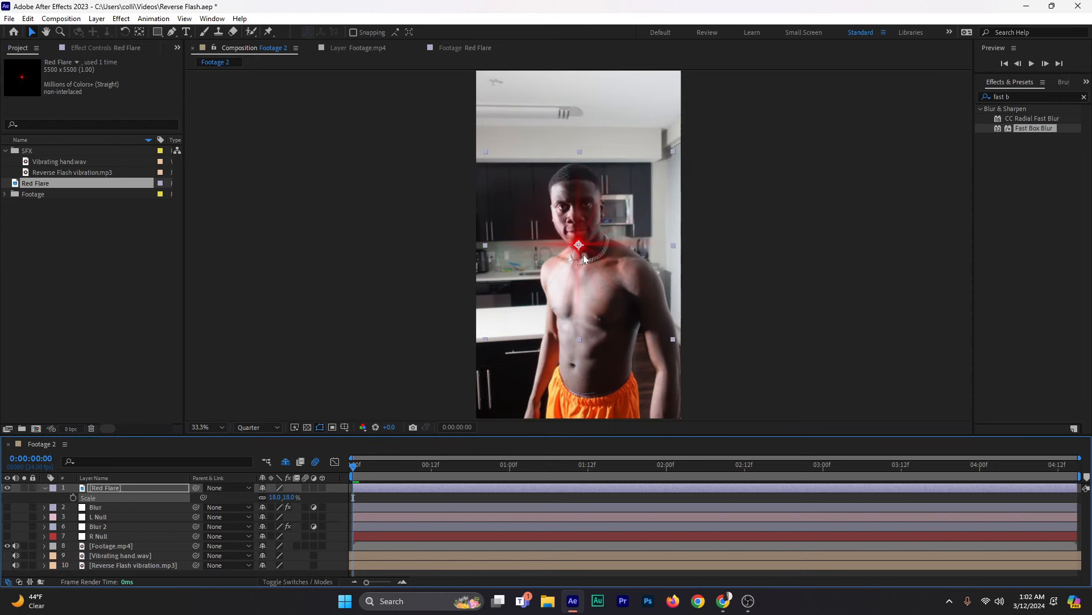
Step: Place the Red Flare over the man's right eye and reduce its scale to 11%
scroll(584, 259, "up", 4)
left_click_drag(582, 254, 559, 236)
key("v")
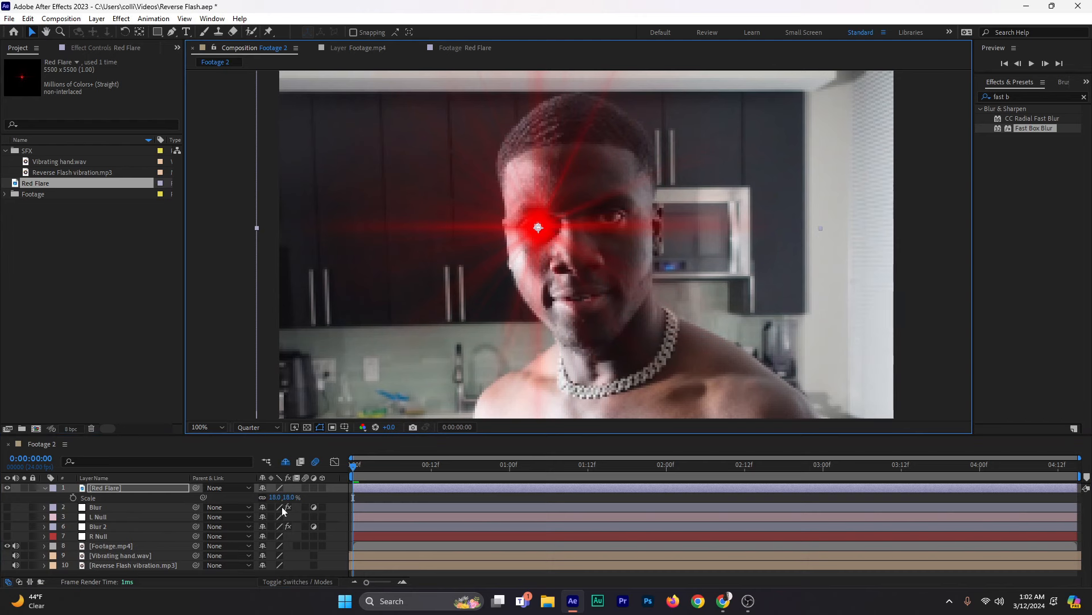
left_click_drag(285, 497, 279, 496)
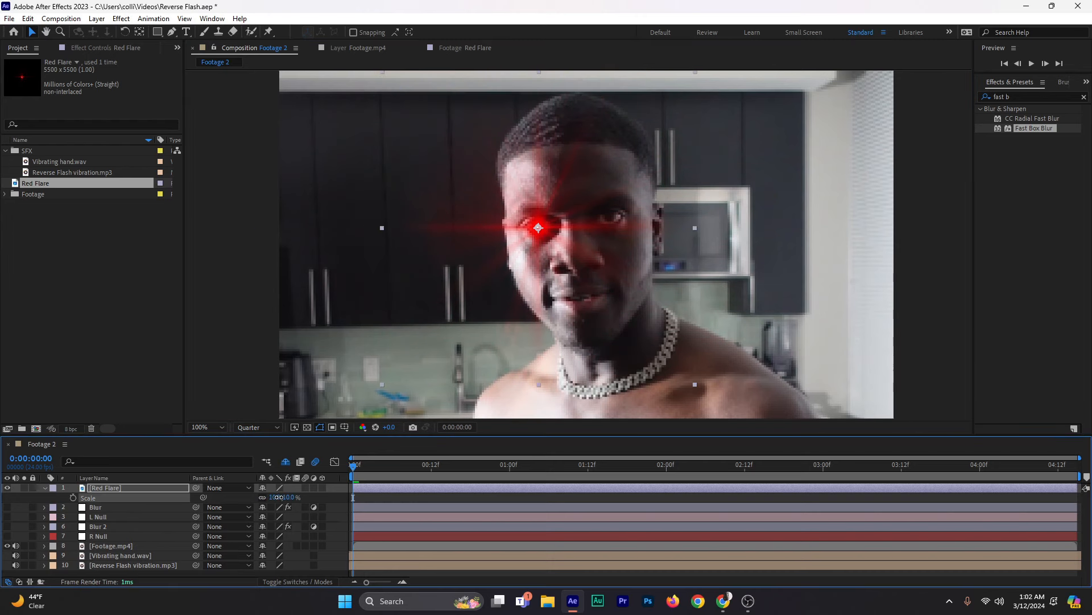
Step: Set the composition's preview resolution to Full
left_click(246, 427)
left_click(258, 452)
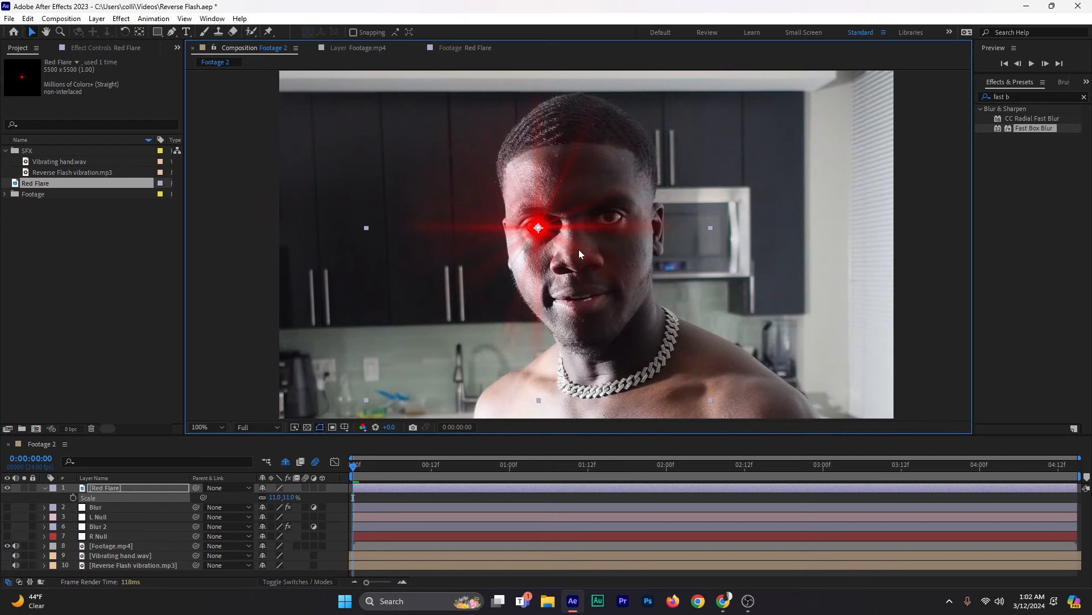
scroll(579, 249, "up", 1)
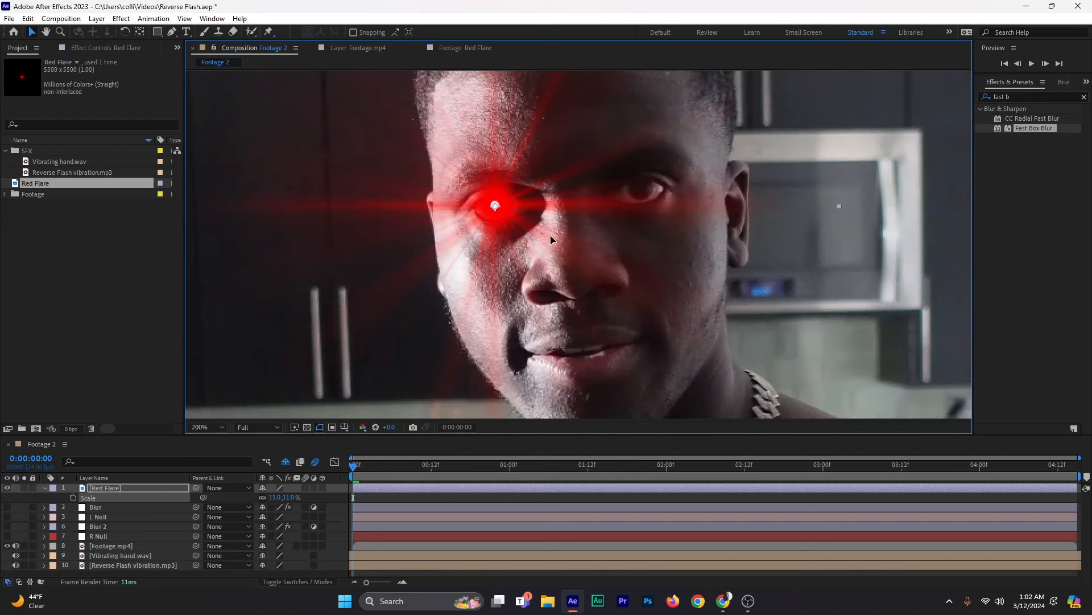
Step: Nudge the Red Flare onto the man's right eye and draw a closed, rounded Pen mask around that eye on the layer
left_click_drag(550, 235, 555, 236)
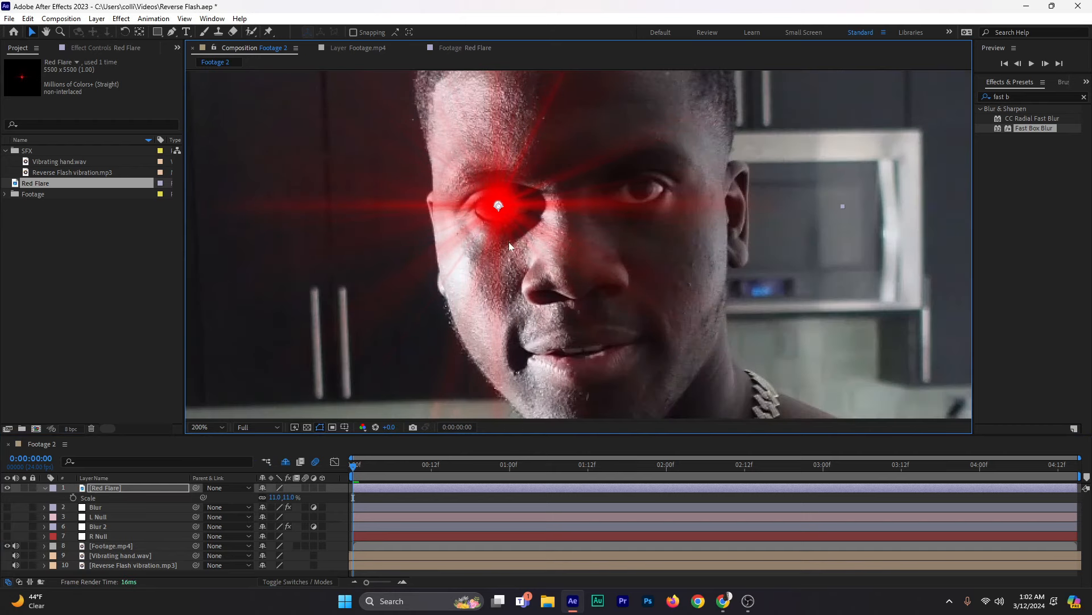
scroll(448, 230, "down", 1)
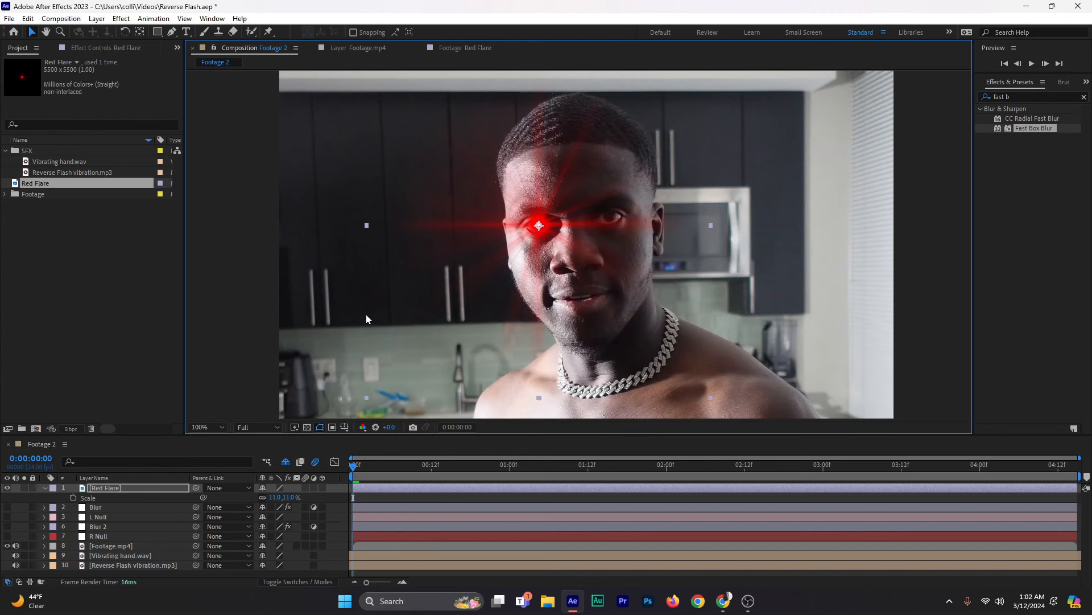
left_click(173, 32)
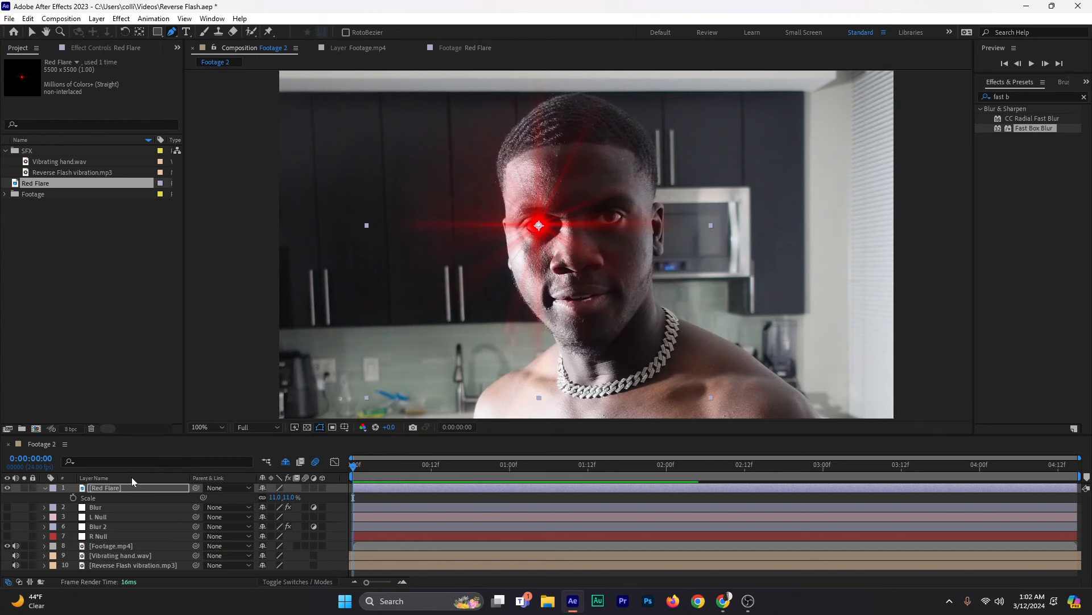
left_click(488, 227)
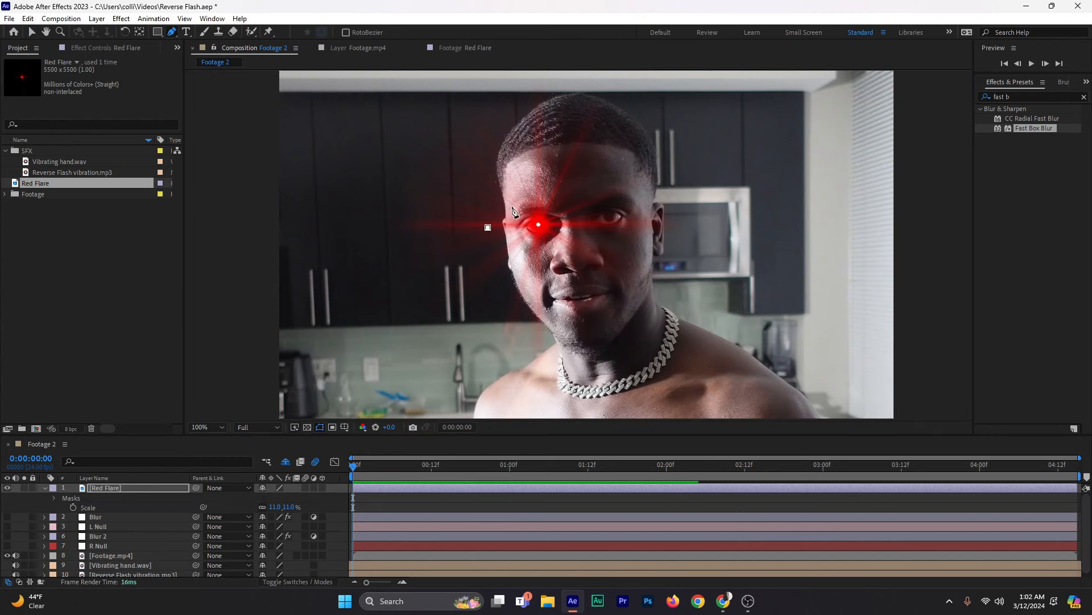
left_click_drag(547, 195, 577, 219)
left_click_drag(578, 237, 541, 257)
left_click_drag(504, 249, 490, 243)
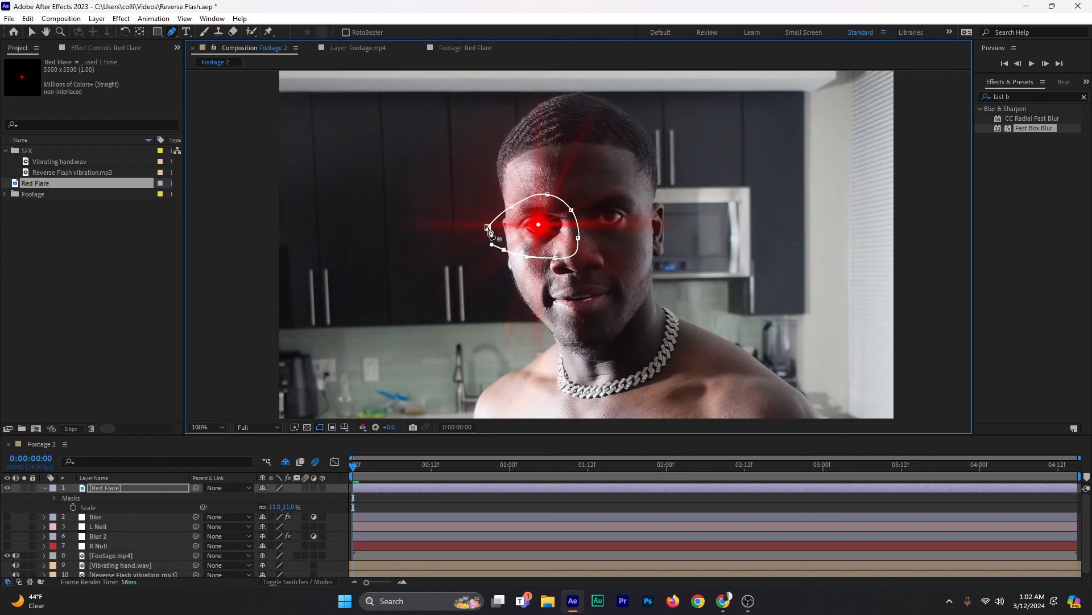
left_click(488, 227)
Step: Feather the Red Flare layer's mask by 514 pixels and deselect the layer
key("f")
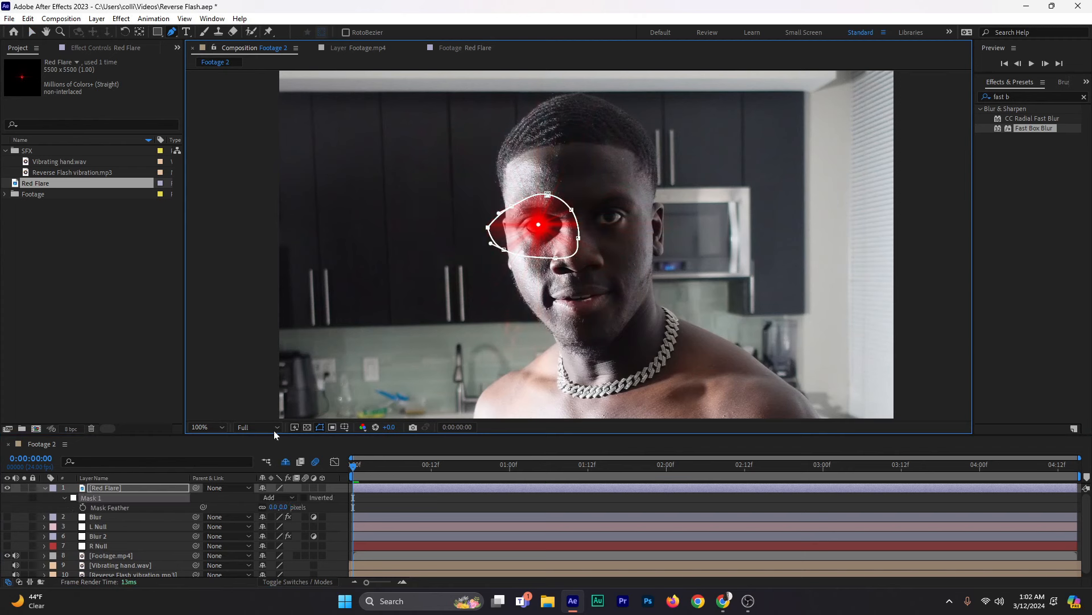
left_click_drag(289, 507, 566, 493)
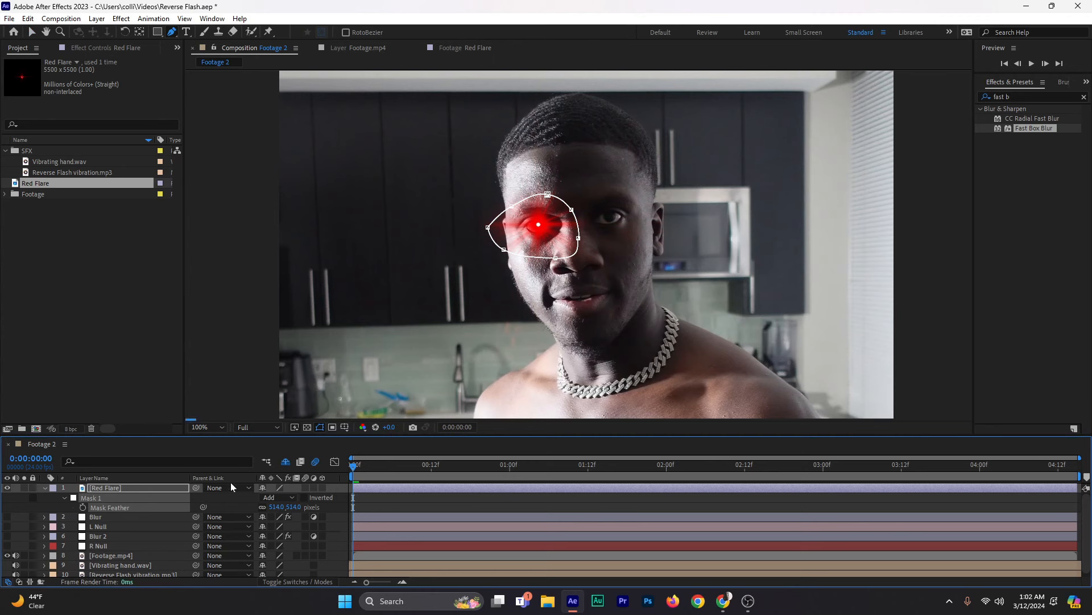
left_click(44, 488)
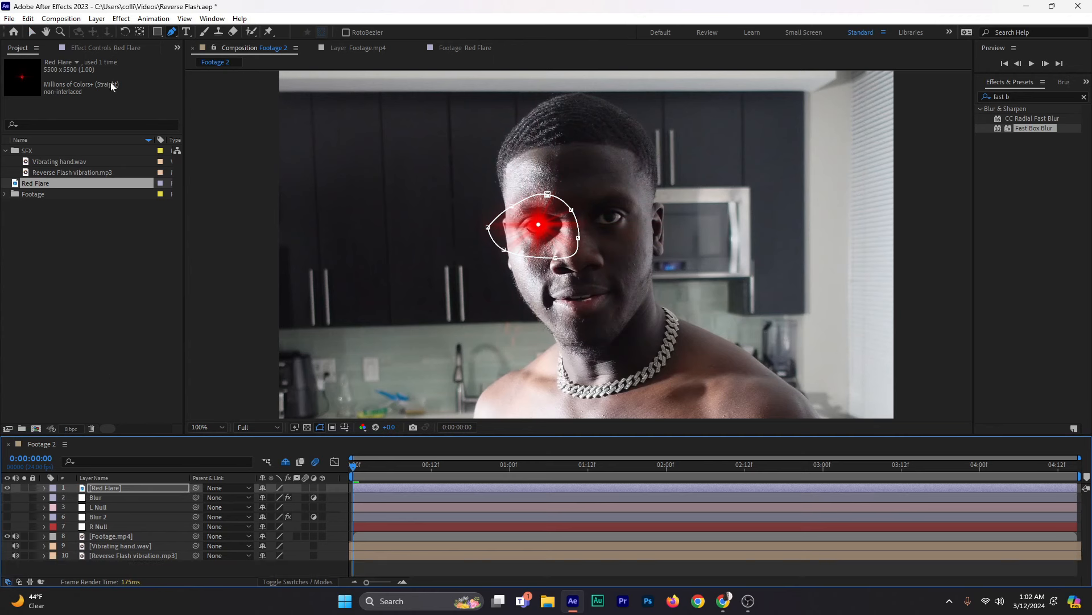
key("v")
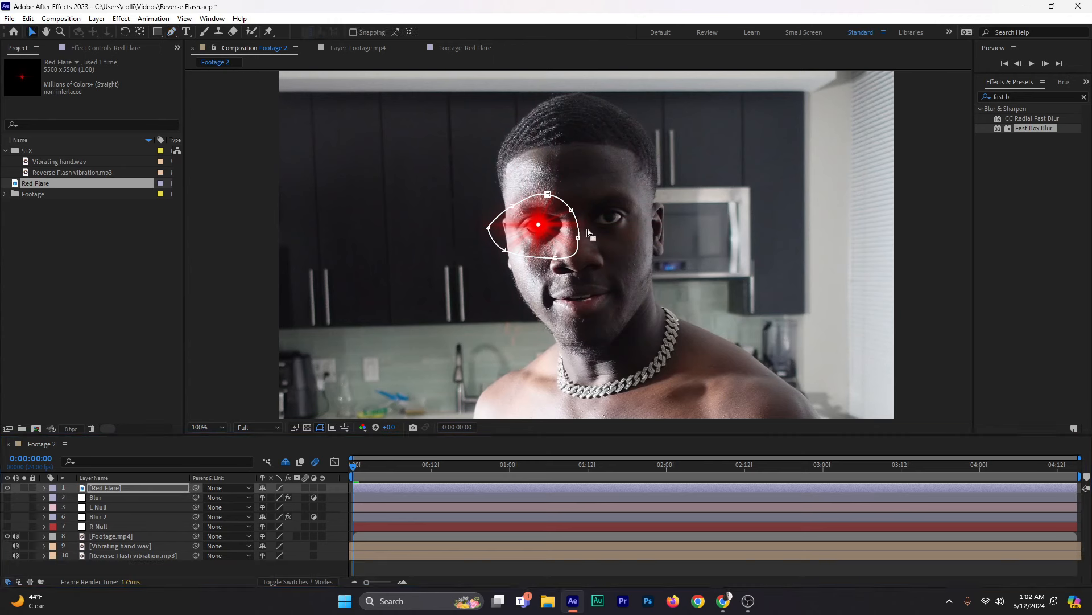
left_click(944, 229)
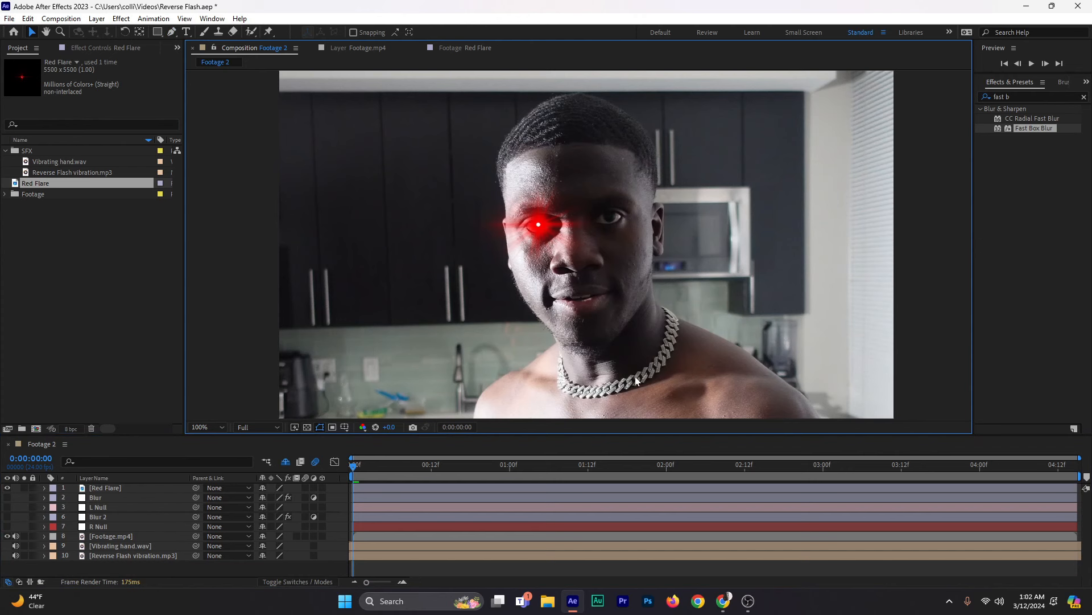
Step: Parent the Red Flare layer to R Null, play it back, and enable motion blur on the layer
left_click(114, 487)
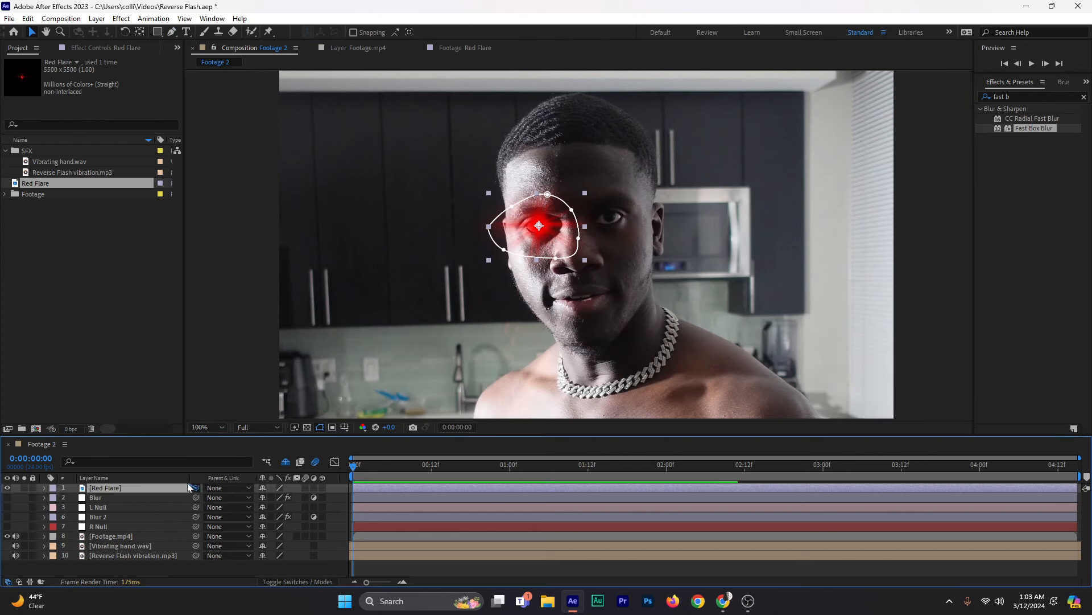
left_click_drag(94, 473, 108, 528)
left_click_drag(359, 474, 745, 478)
key("space")
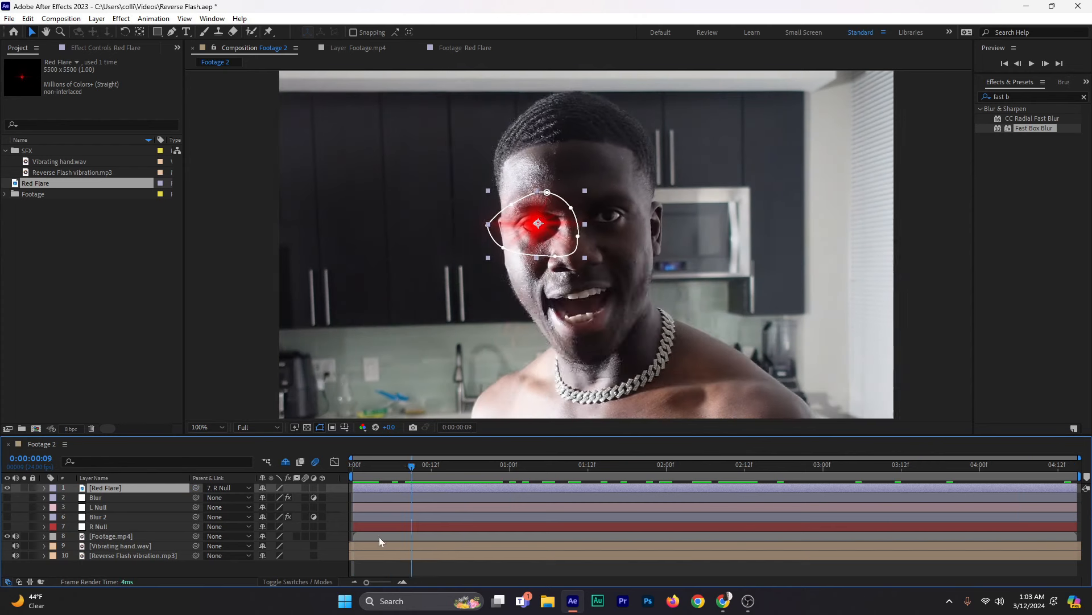
left_click(307, 487)
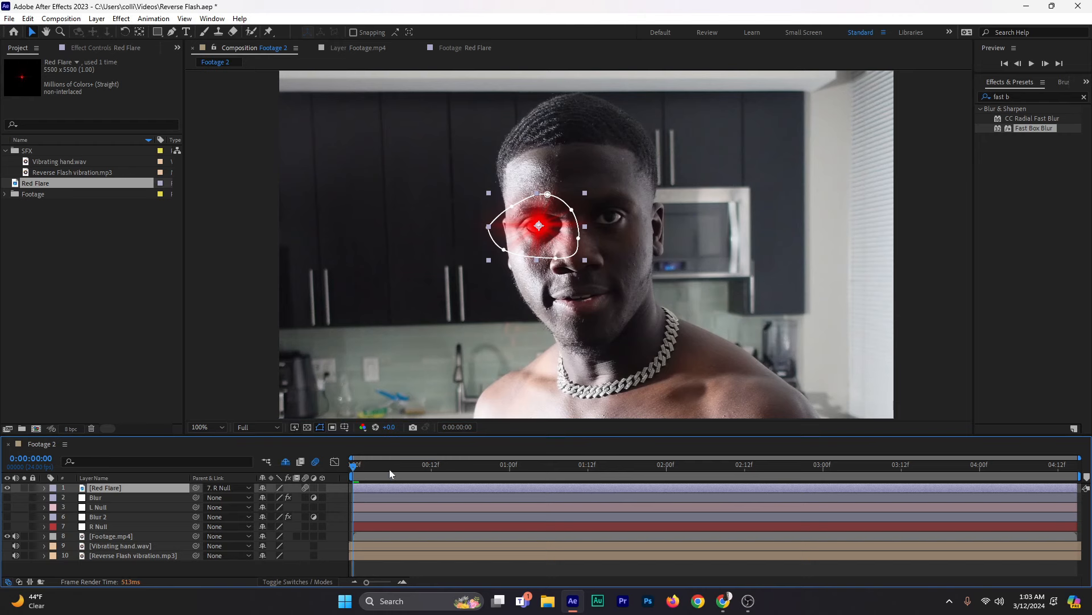
Step: Duplicate the Red Flare layer at the first frame and place the copy over the man's left eye
left_click_drag(389, 469, 354, 465)
key("ctrl+d")
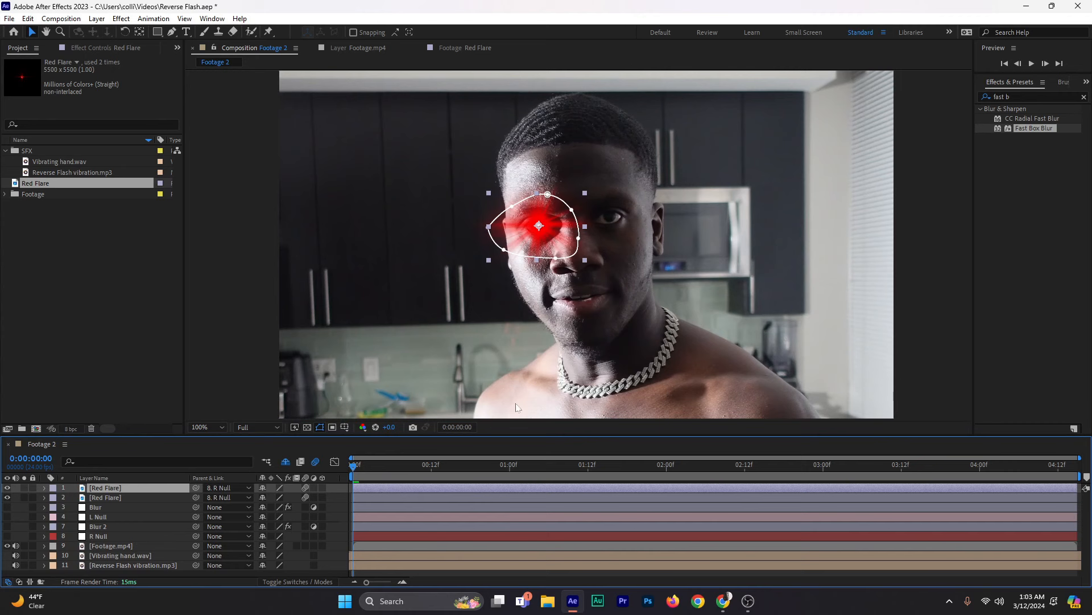
left_click_drag(541, 239, 610, 232)
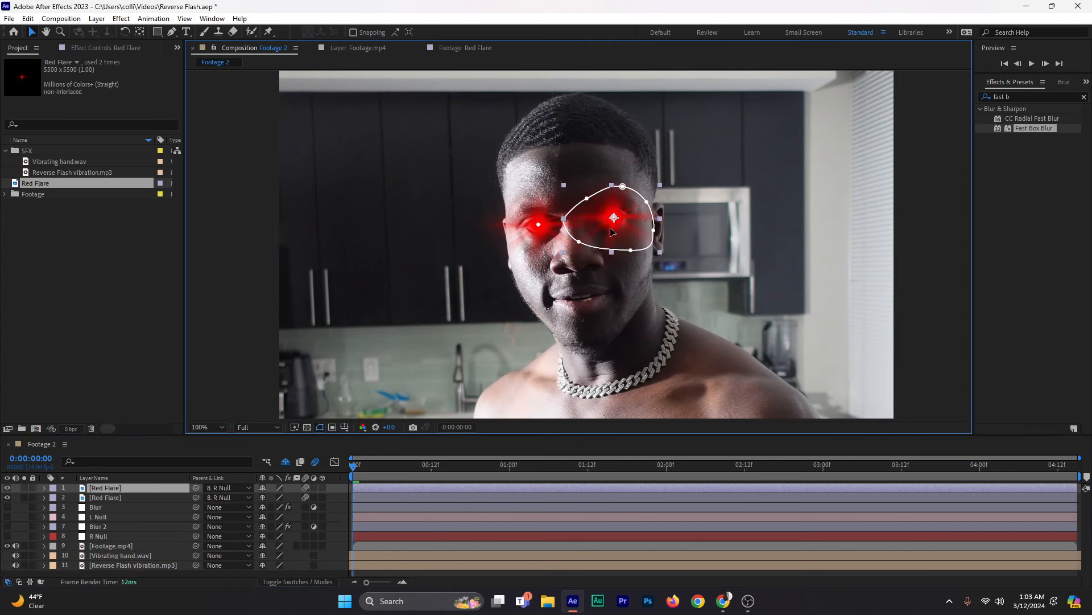
Step: Scale the left-eye Red Flare to 10% and nudge it slightly toward the nose
key("s")
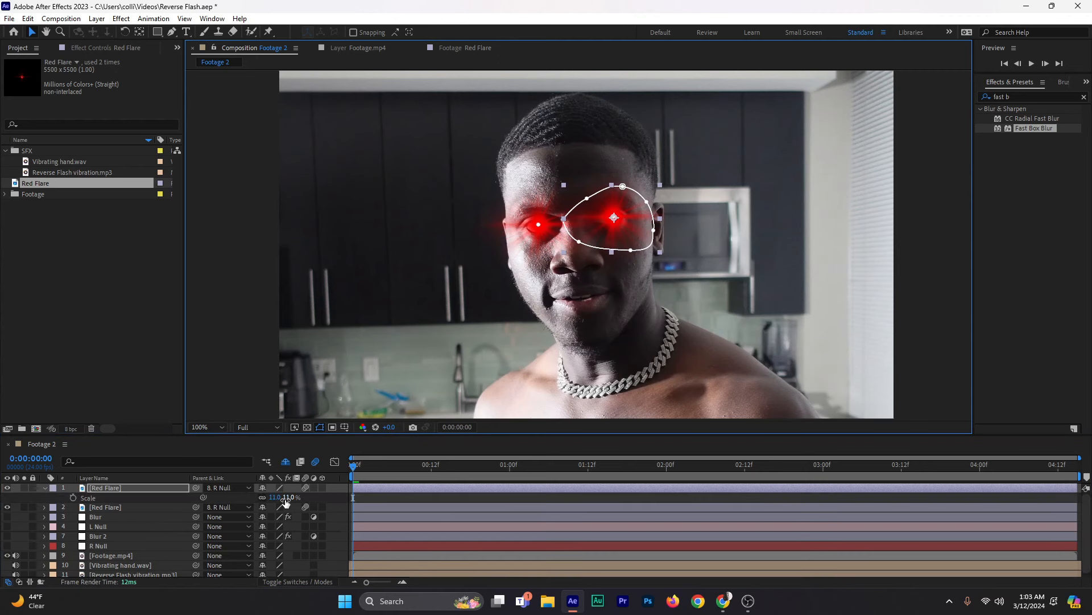
left_click_drag(285, 499, 291, 498)
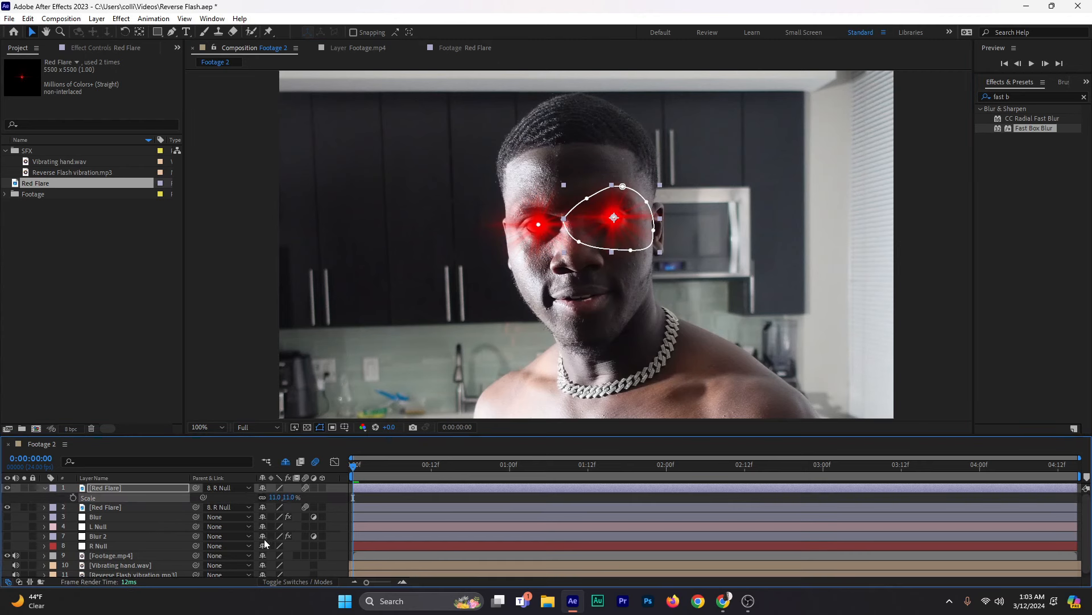
left_click(292, 497)
key("Return")
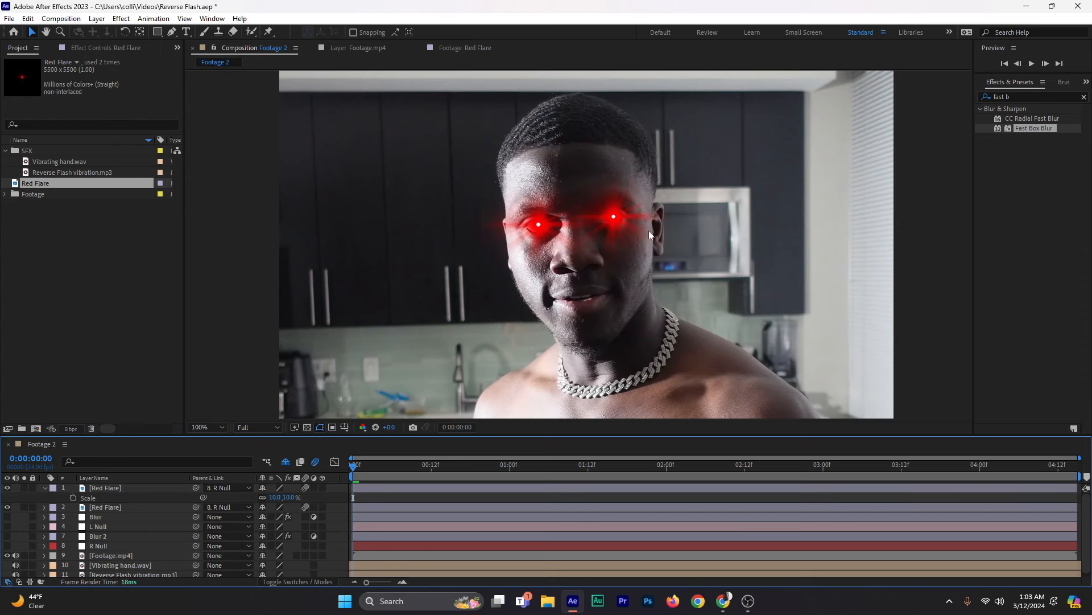
key("Left")
key("Left")
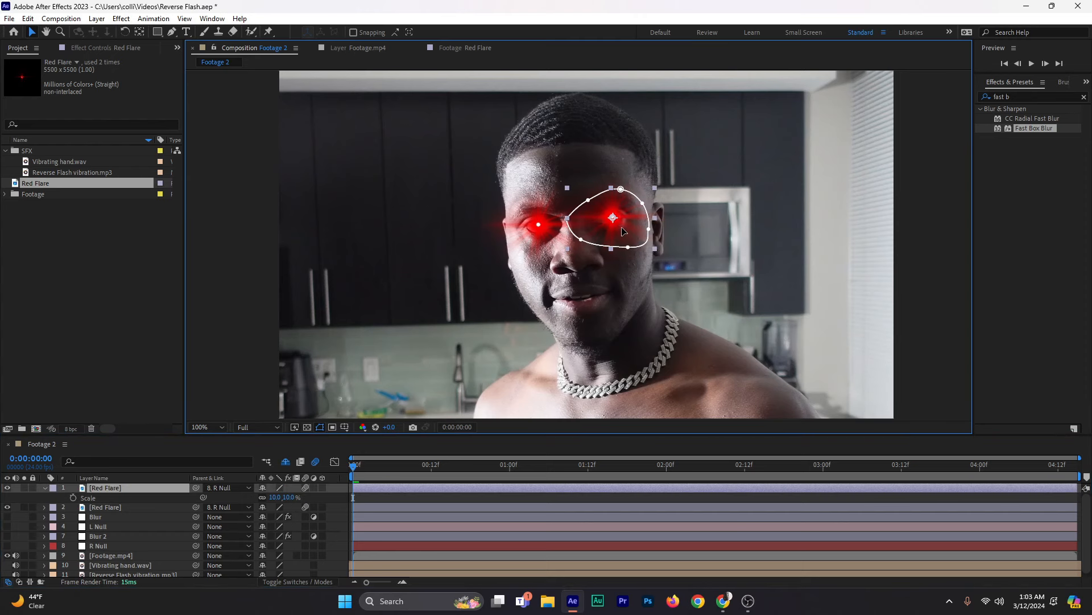
Step: Parent the left-eye Red Flare to L Null and play back the composition to check both flares
left_click_drag(196, 488, 95, 533)
left_click(44, 487)
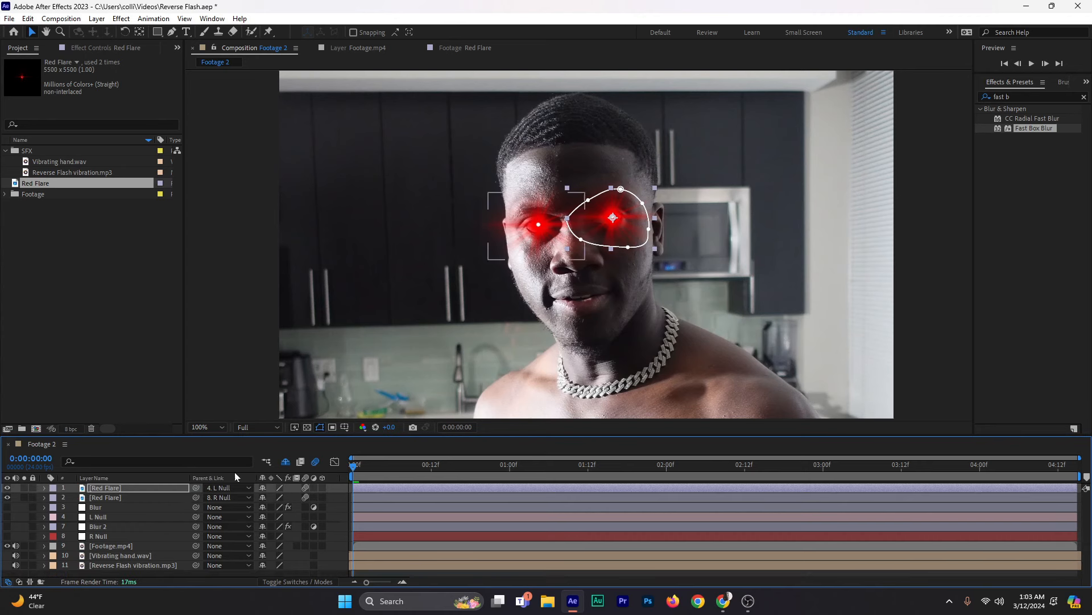
key("space")
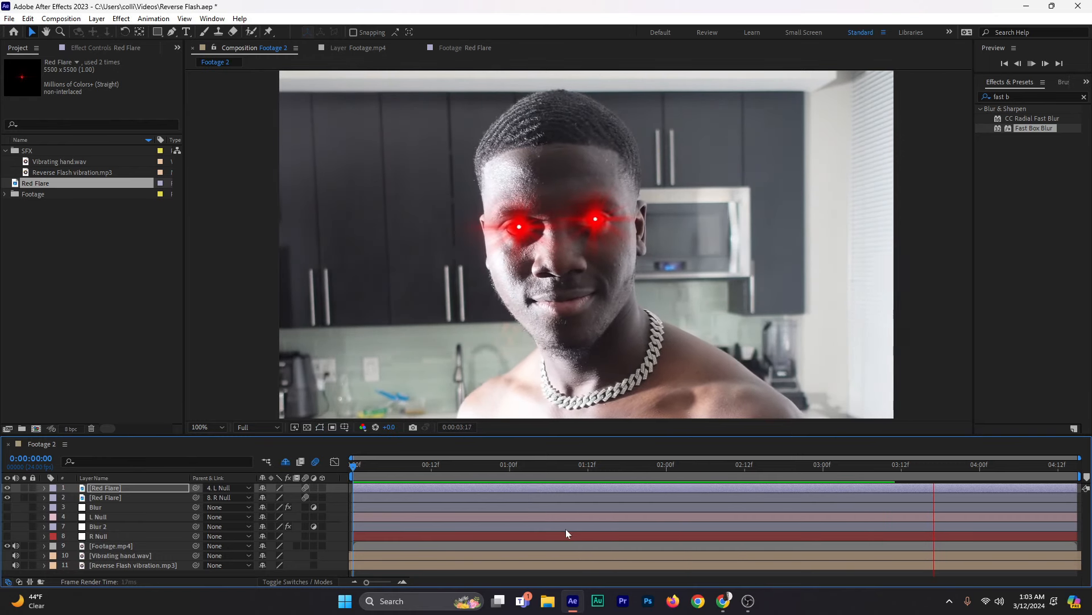
key("space")
Step: Reshape the left-eye Red Flare's mask at 0:00:04:07 by pulling its lower, outer and upper points closer to the eye
key("period")
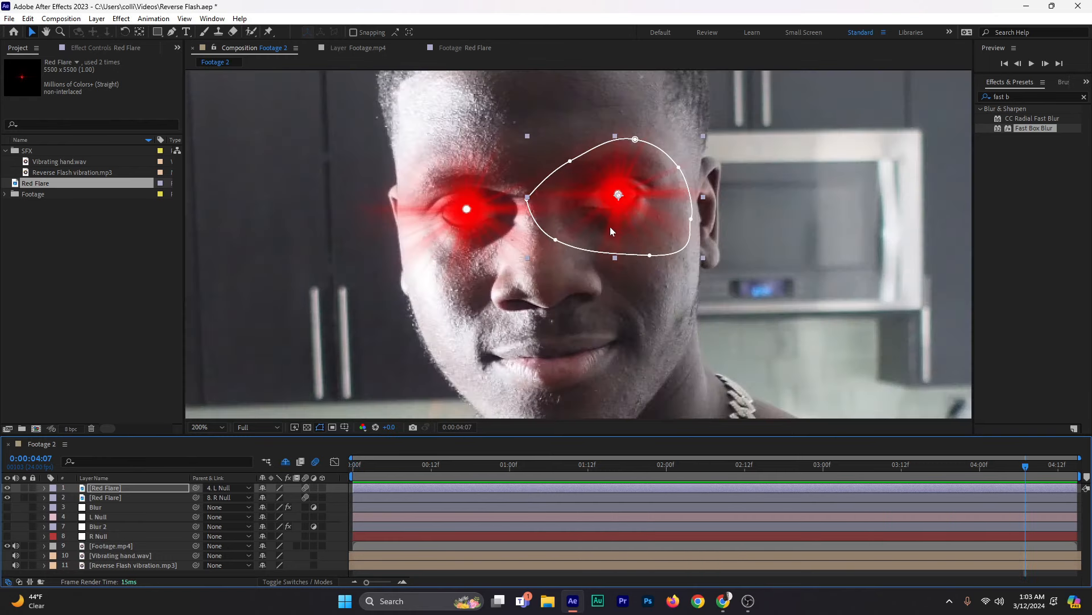
left_click_drag(556, 240, 572, 220)
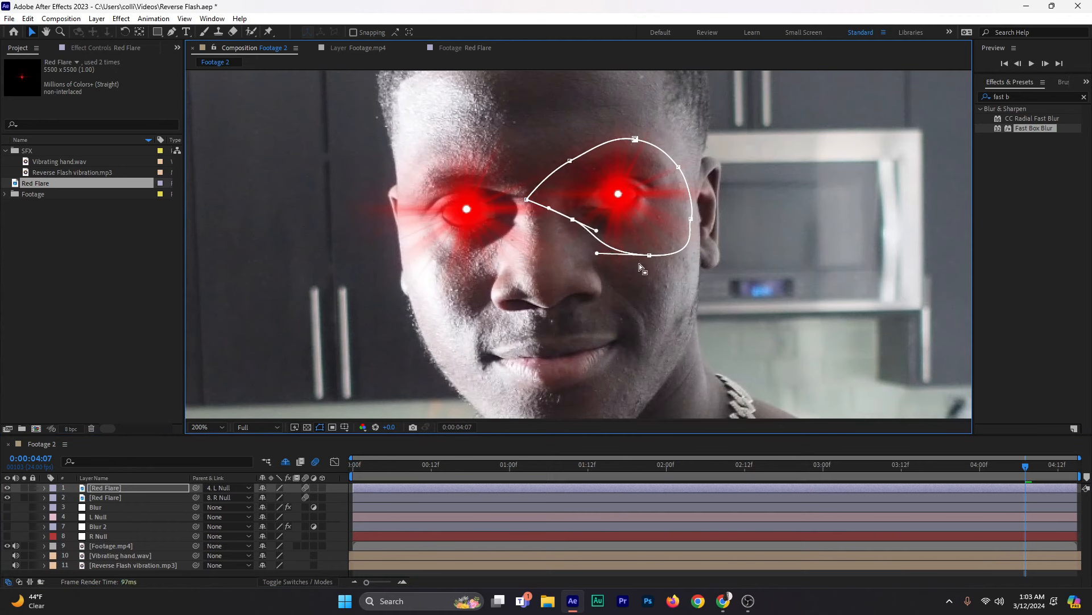
left_click_drag(650, 255, 668, 210)
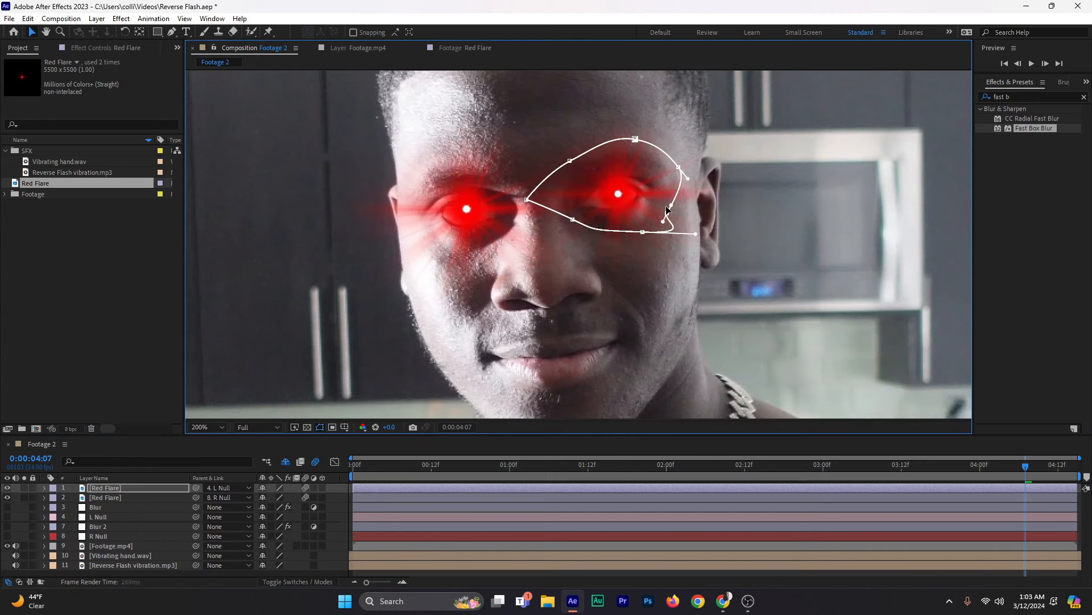
left_click_drag(639, 141, 584, 182)
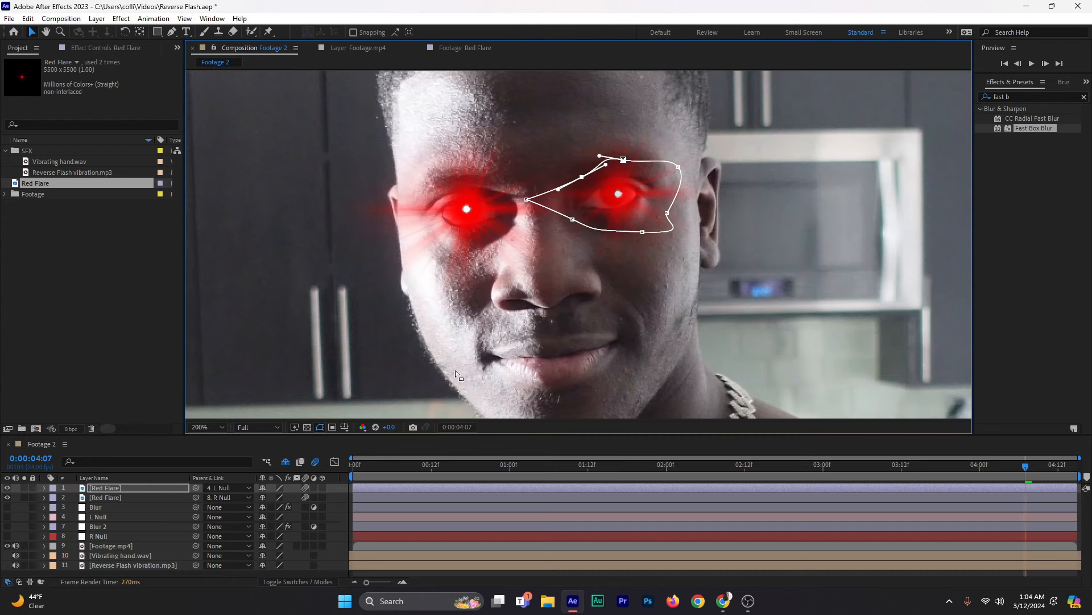
Step: Tighten the right-eye Red Flare's mask by moving its upper, outer and lower points in around the eye
left_click(377, 498)
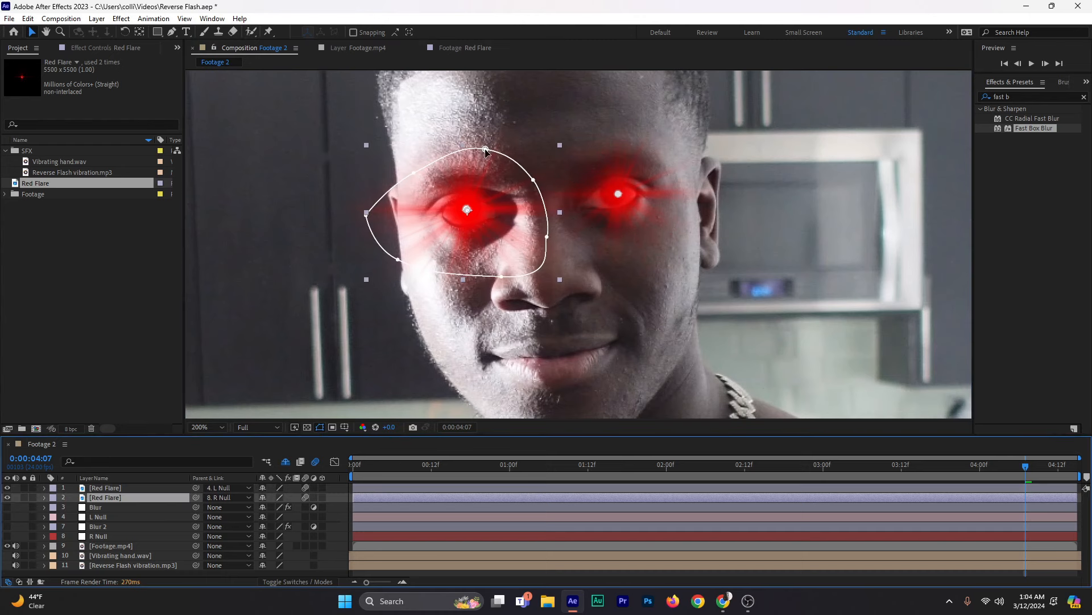
left_click_drag(486, 149, 480, 175)
left_click_drag(366, 215, 412, 212)
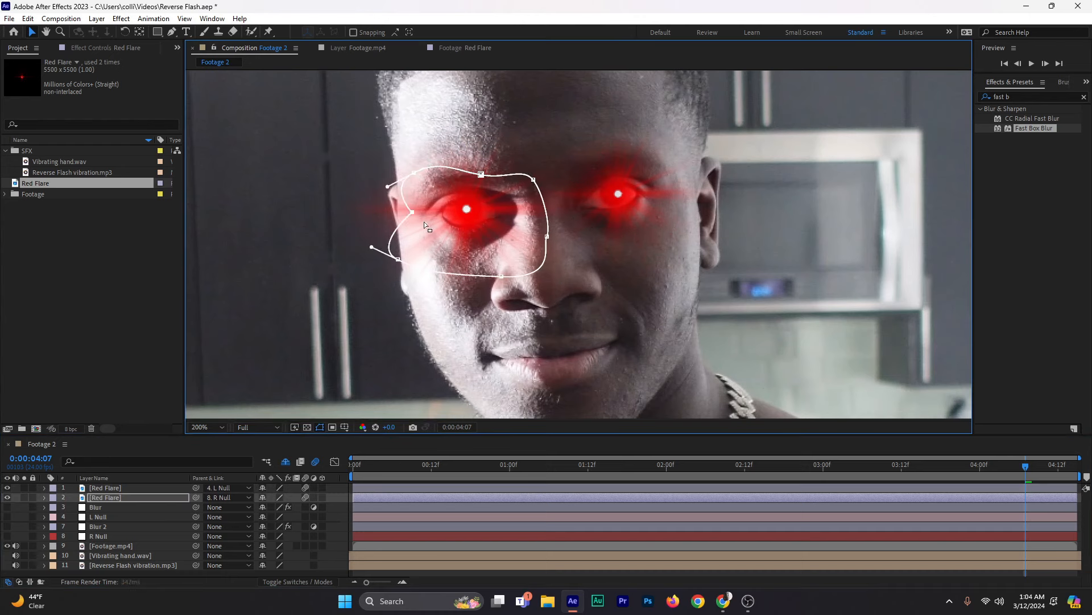
left_click_drag(397, 260, 420, 234)
left_click_drag(501, 277, 548, 240)
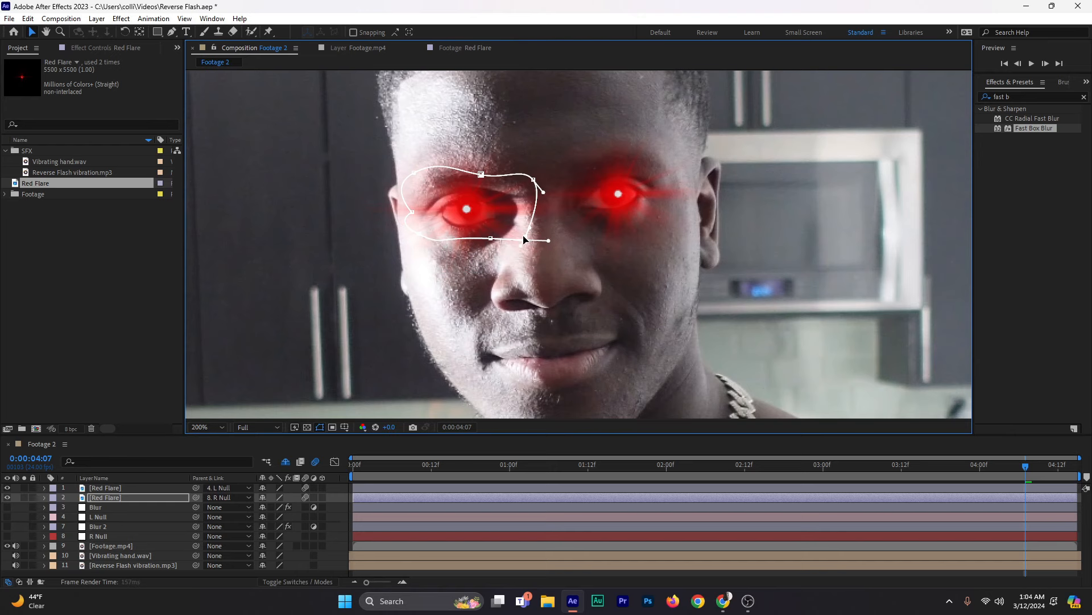
Step: Make the Blur layer visible and move it above both Red Flare layers, then return to the composition's first frame
left_click(207, 427)
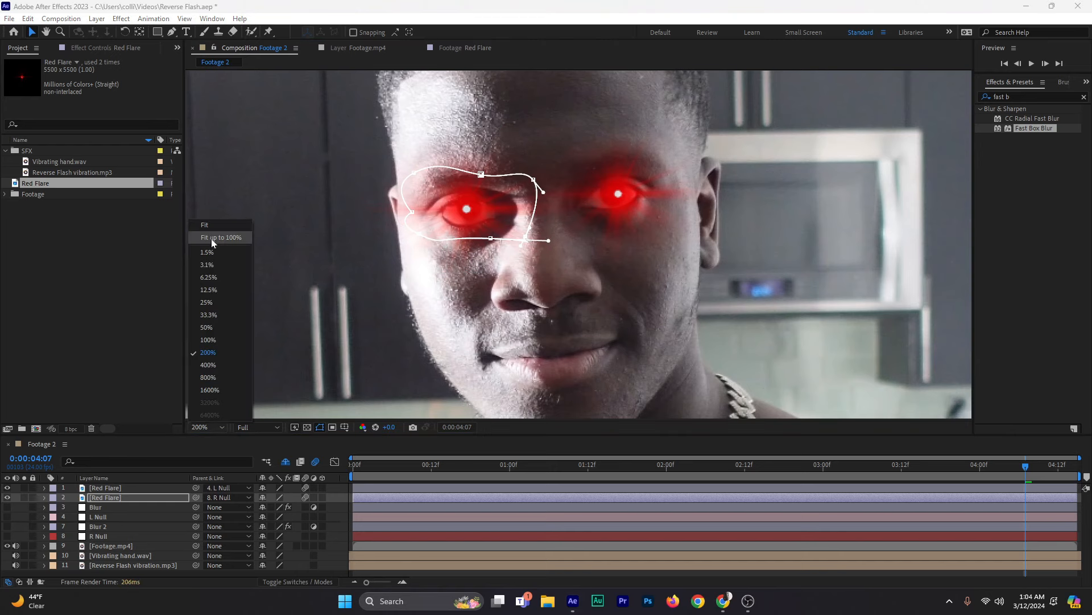
left_click(211, 238)
left_click(580, 239)
scroll(660, 218, "up", 5)
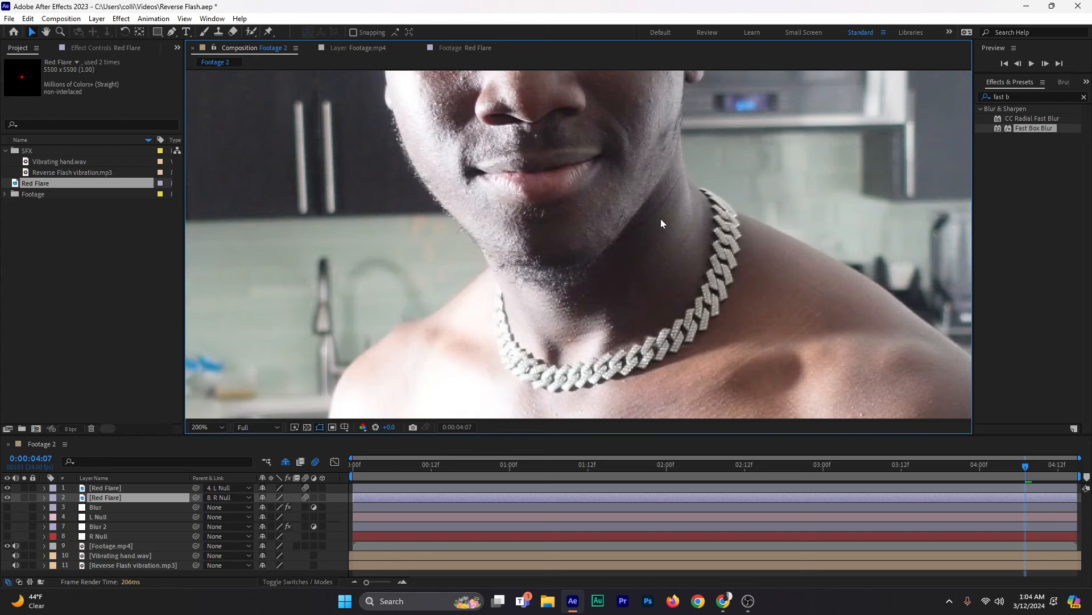
scroll(677, 214, "down", 2)
left_click(718, 213)
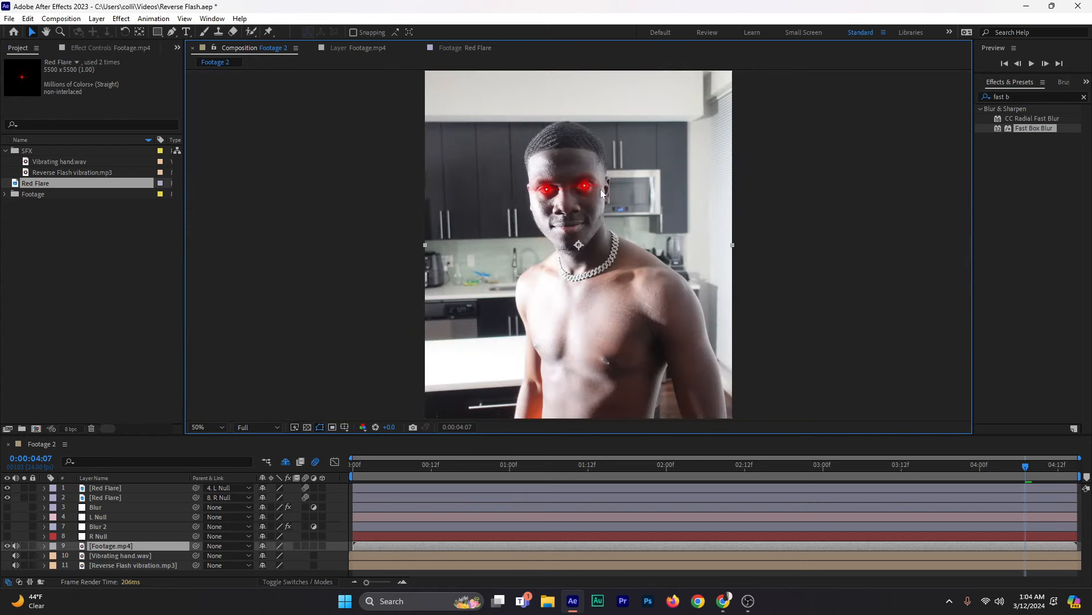
key("slash")
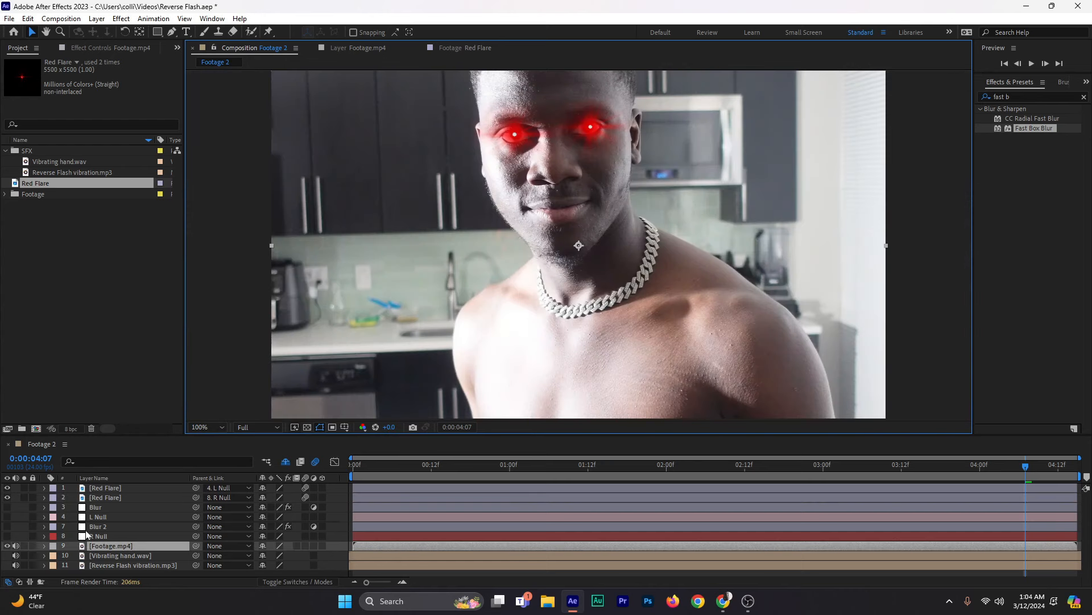
left_click(7, 506)
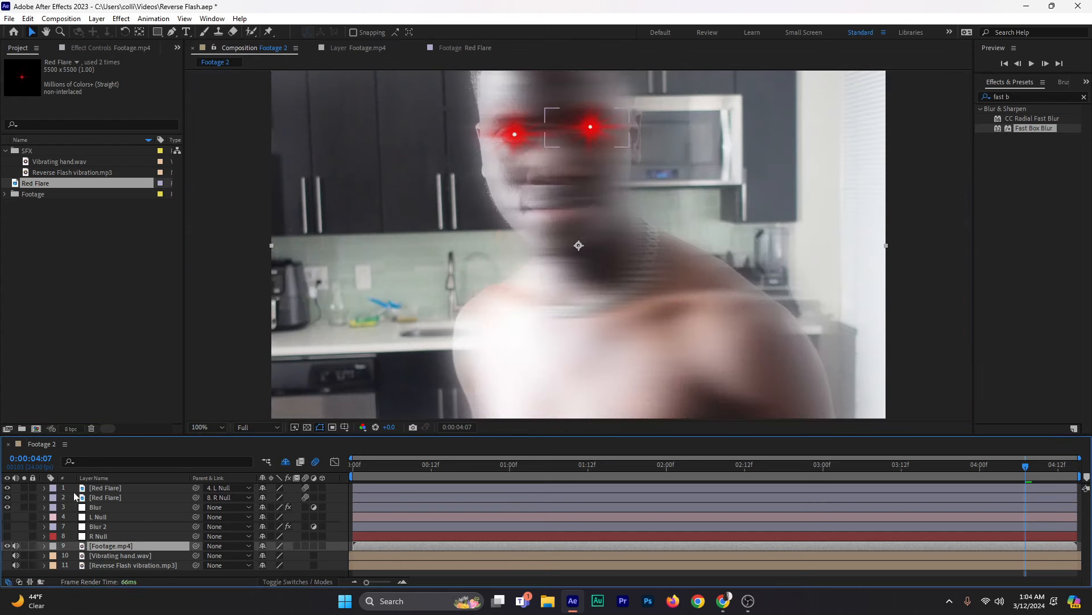
left_click(96, 508)
left_click_drag(95, 508, 168, 454)
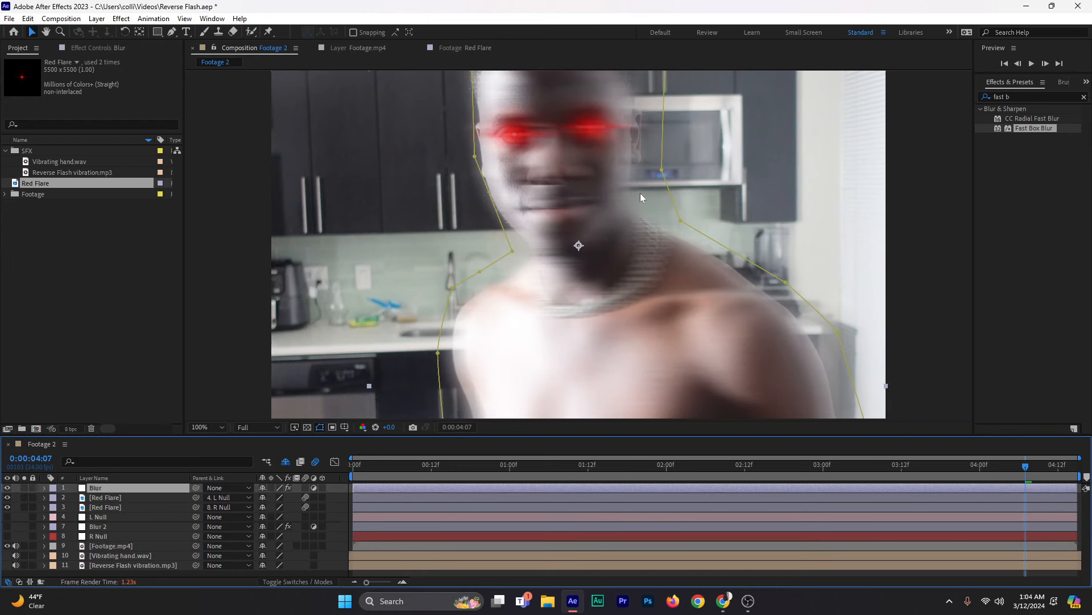
key("comma")
left_click_drag(369, 468, 336, 467)
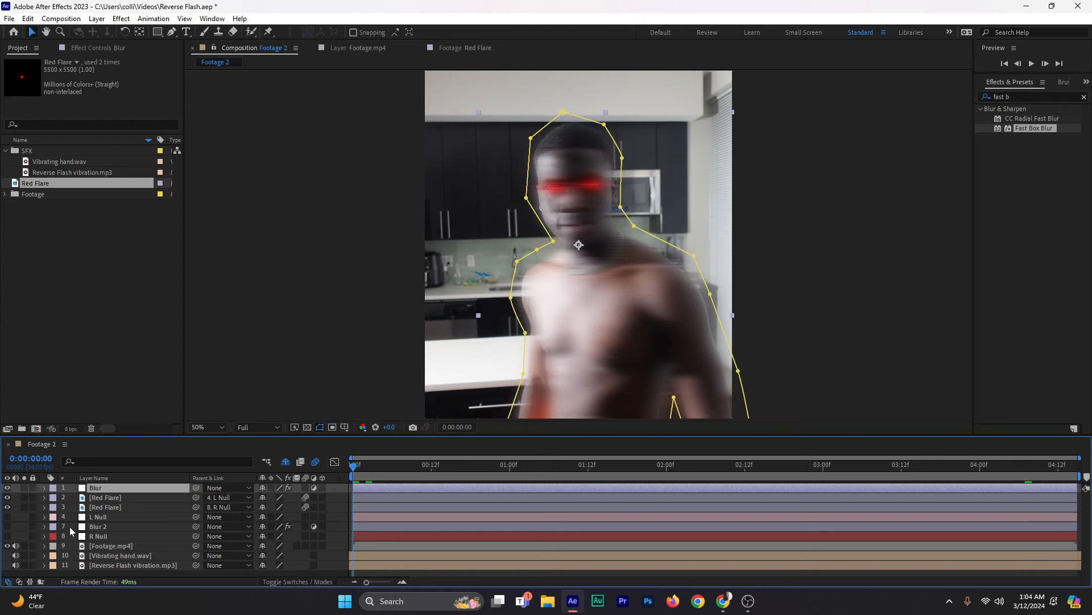
Step: Set the mask expansion of the Red Flare layer parented to R Null to 26 pixels
left_click(102, 497)
left_click(109, 507)
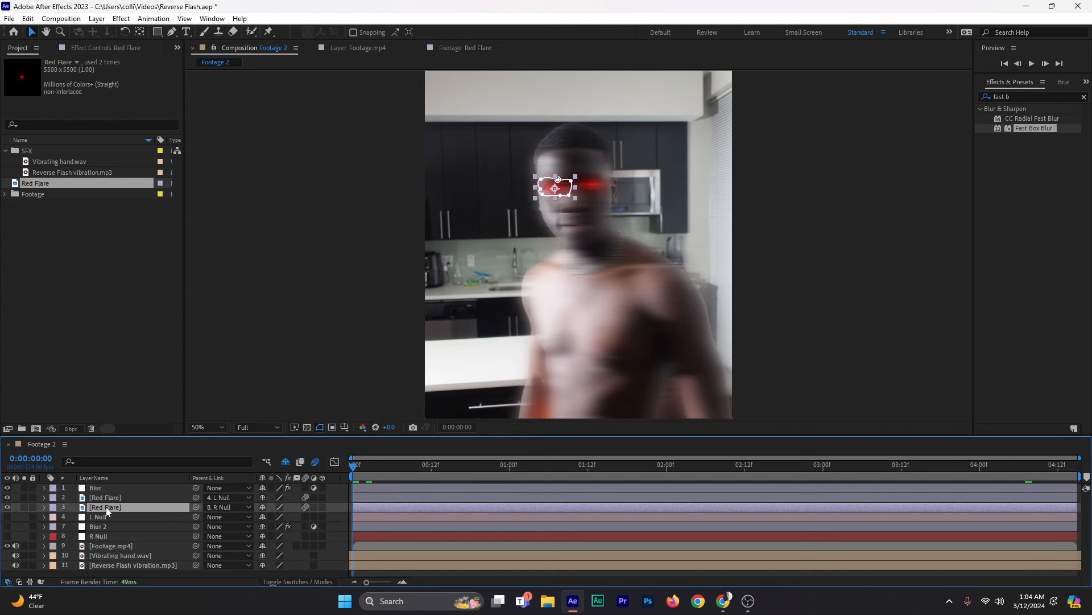
key("m")
key("m")
key("m")
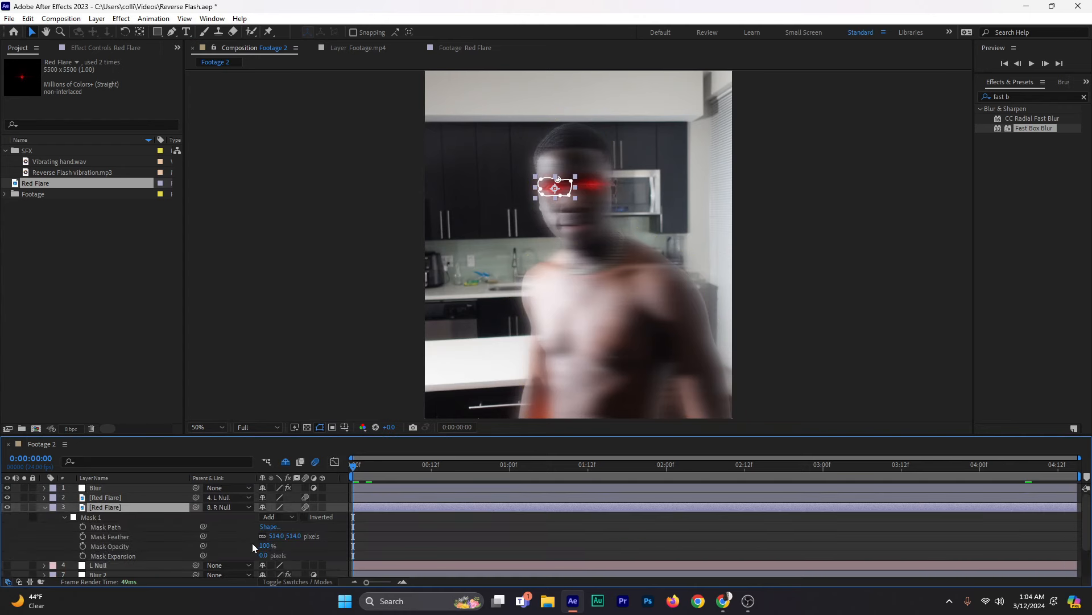
scroll(254, 546, "down", 1)
left_click_drag(265, 544, 280, 547)
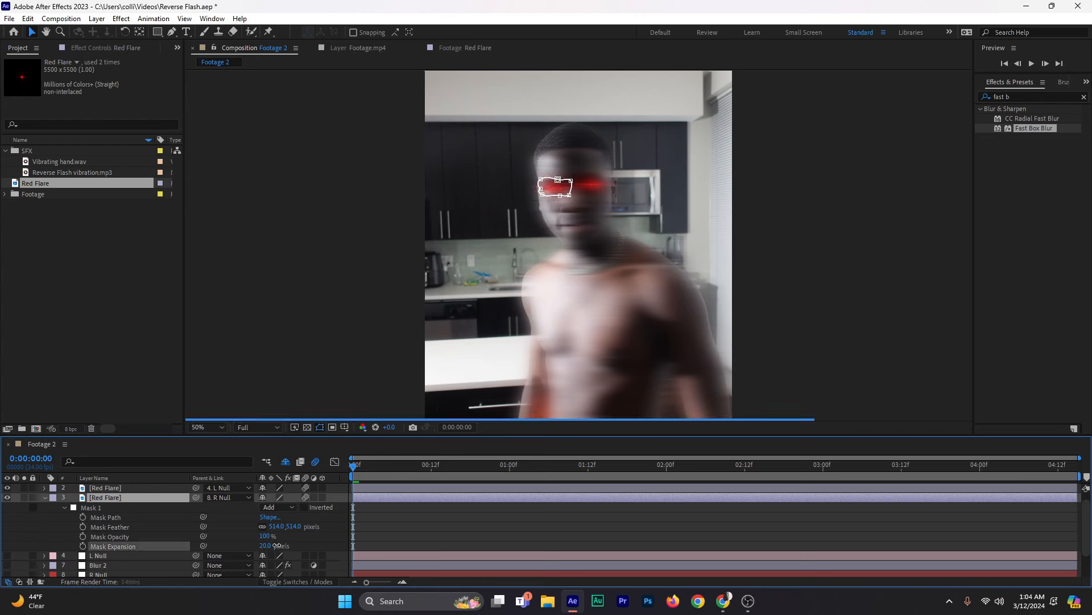
left_click(326, 545)
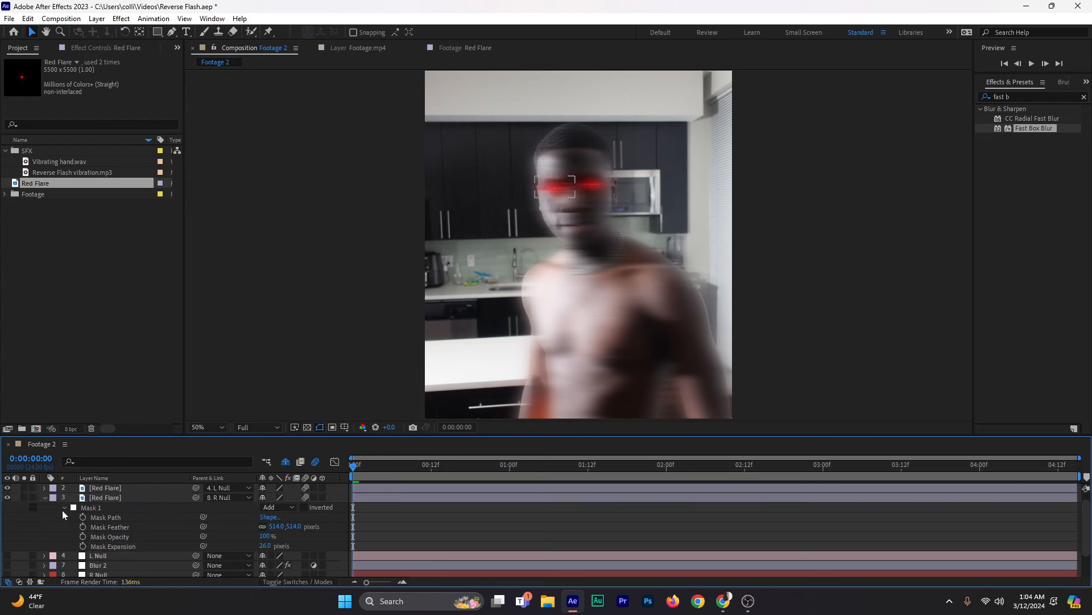
left_click(44, 497)
Step: Scrub to 0:00:03:15 and hide the Blur layer so both eye flares can be inspected up close
left_click_drag(353, 457, 920, 528)
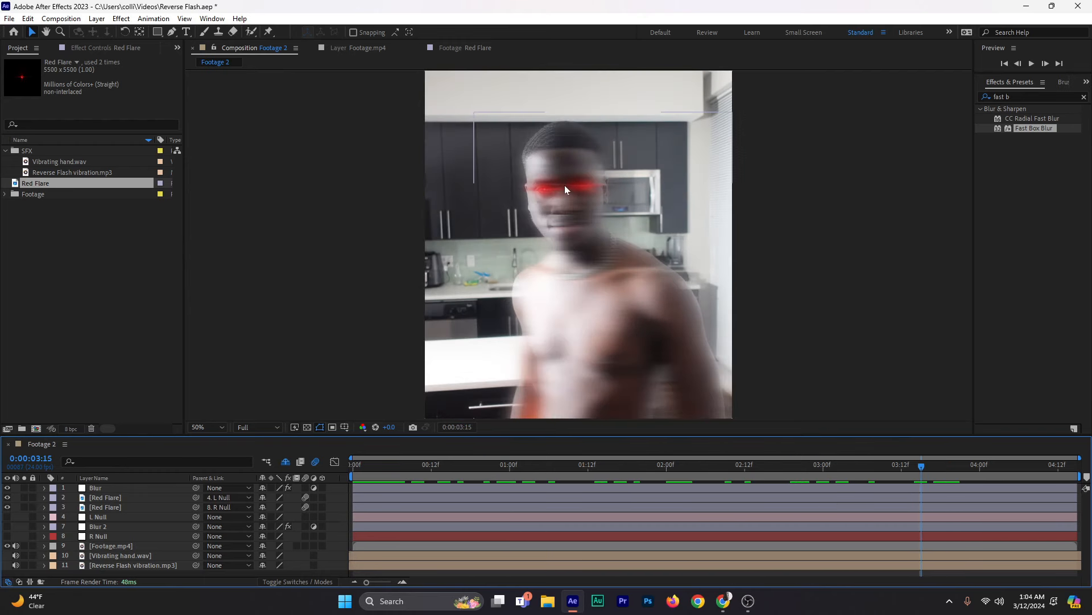
key("period")
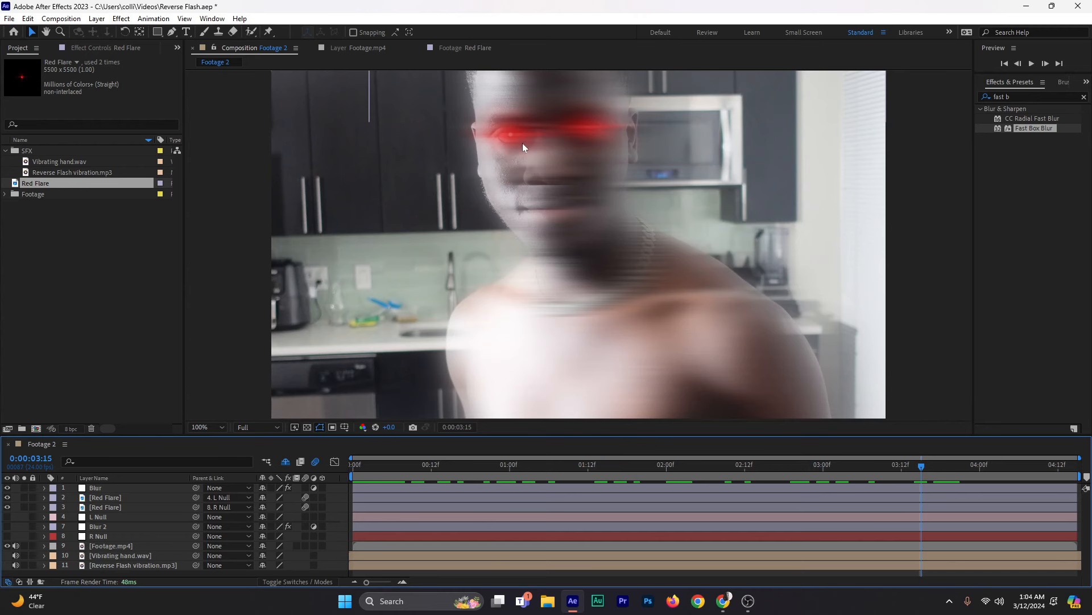
key("comma")
key("period")
left_click(7, 488)
Step: Expand the mask of the Red Flare parented to R Null to 341 pixels
left_click(112, 508)
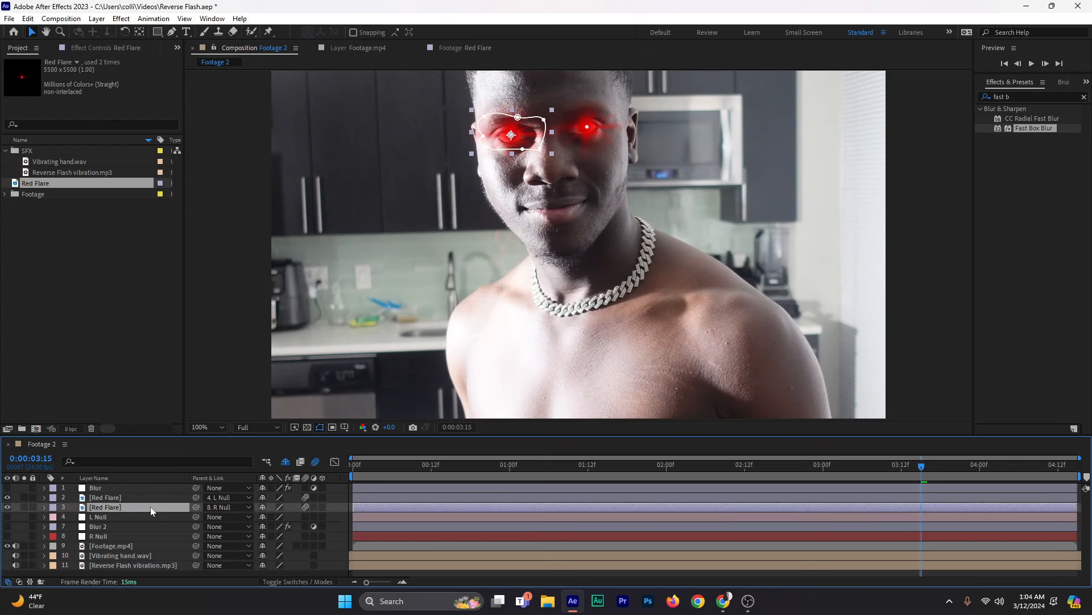
key("m")
key("m")
left_click_drag(266, 561, 420, 532)
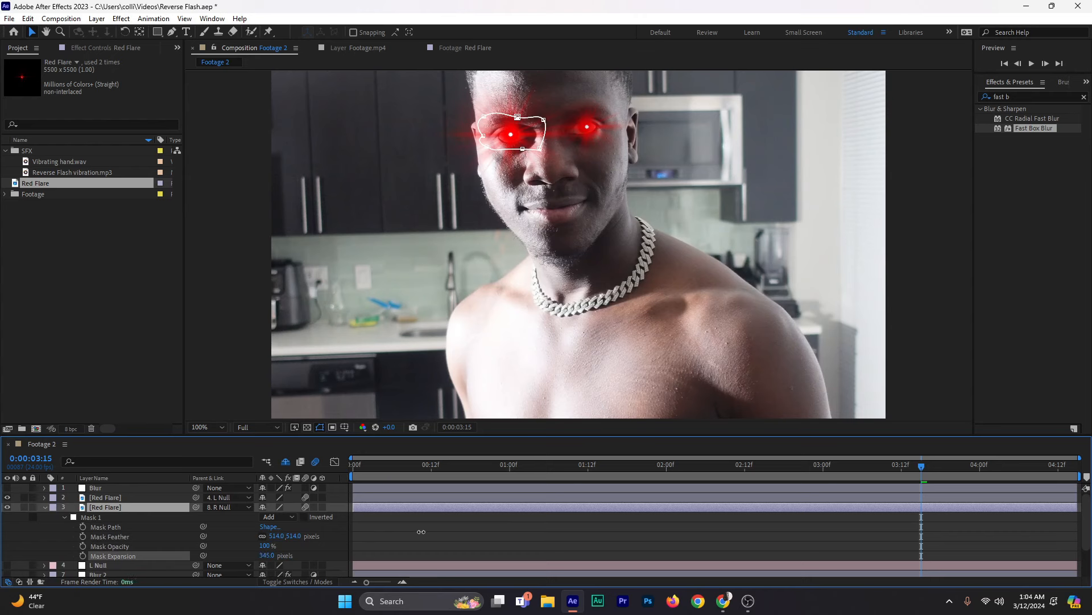
left_click(82, 518)
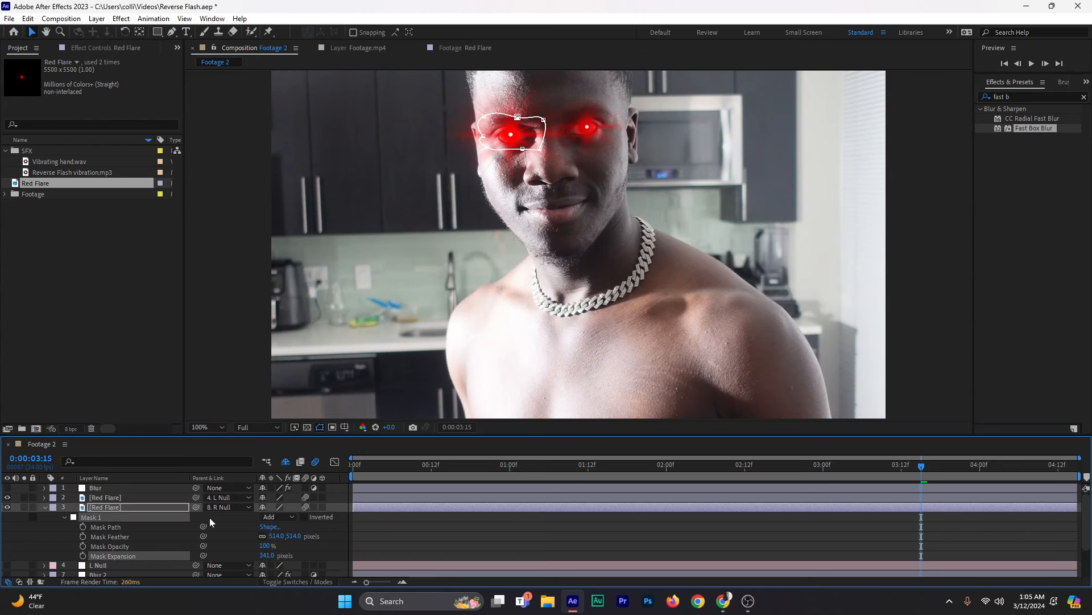
Step: Scale the Red Flare parented to R Null to 16% and nudge it back over the eye
key("s")
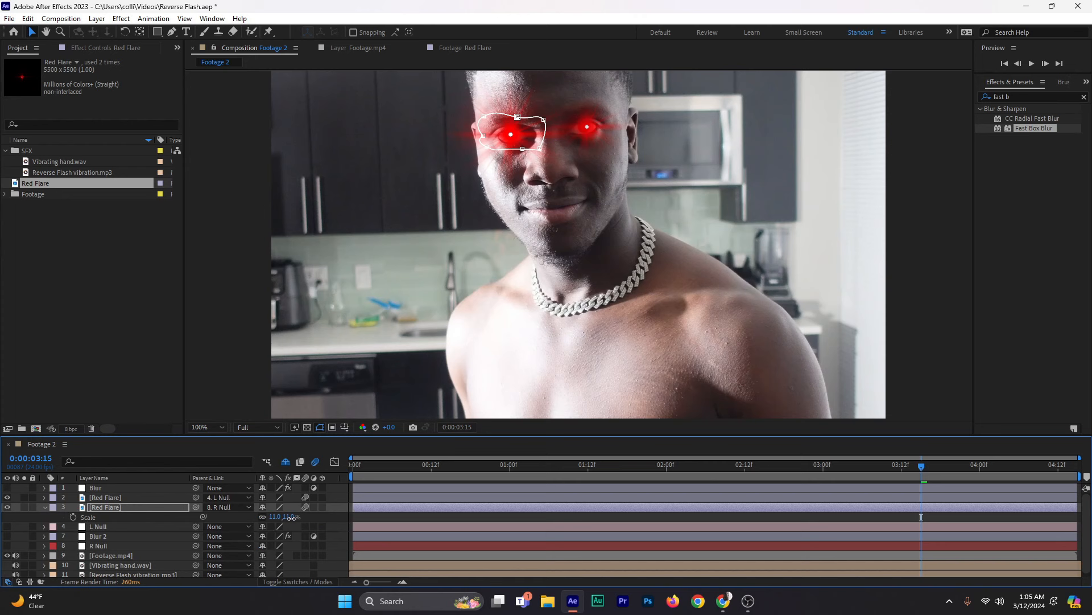
left_click_drag(291, 518, 288, 516)
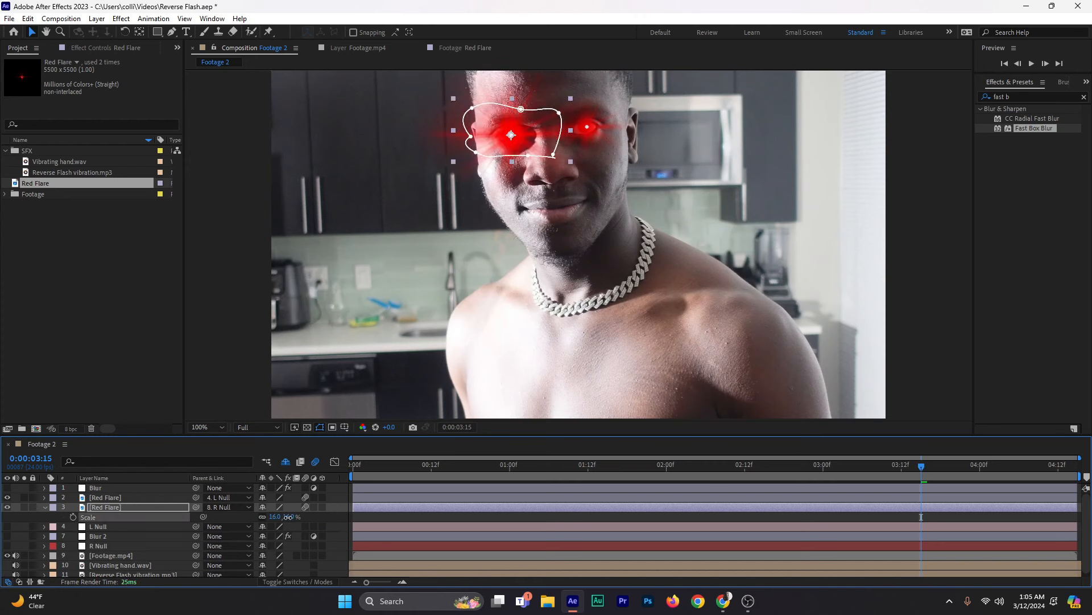
left_click_drag(528, 141, 527, 143)
left_click(44, 507)
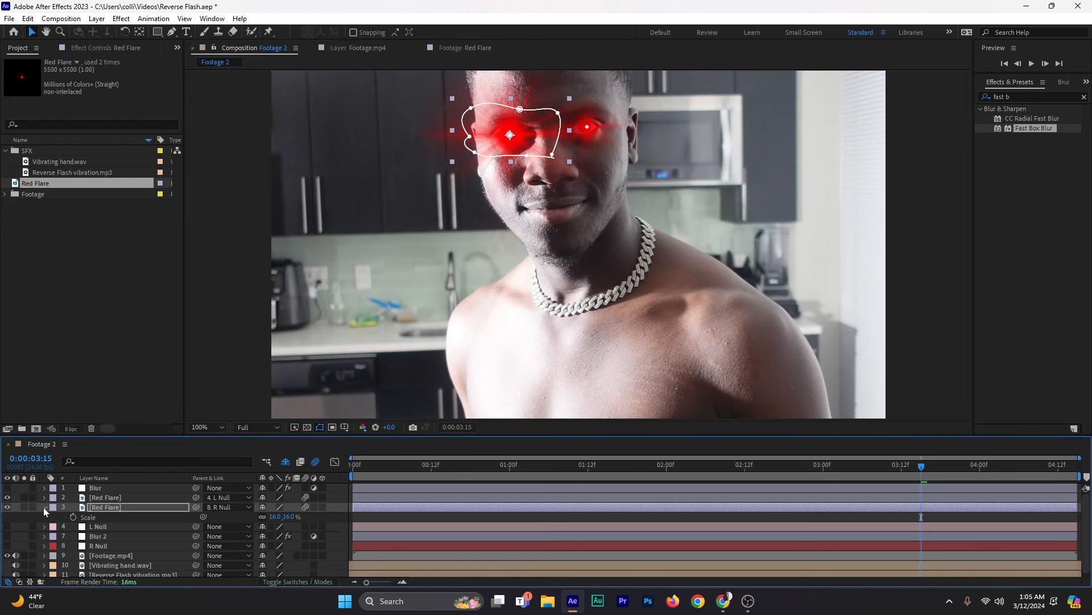
Step: Make the Blur layer visible again and play back the composition from its first frame
left_click(7, 488)
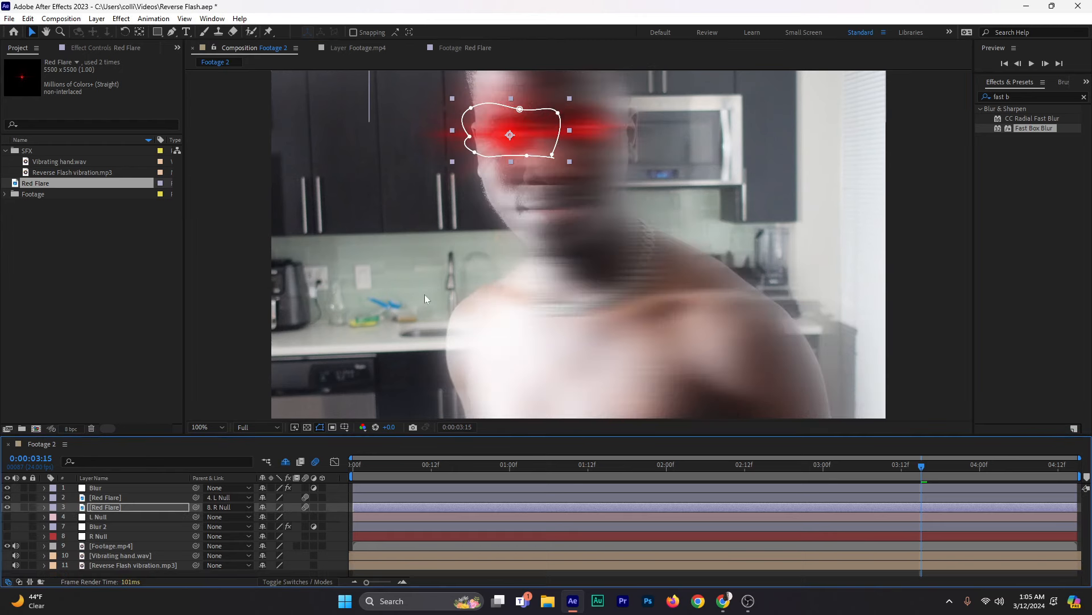
scroll(847, 342, "down", 1)
left_click(864, 338)
left_click(350, 466)
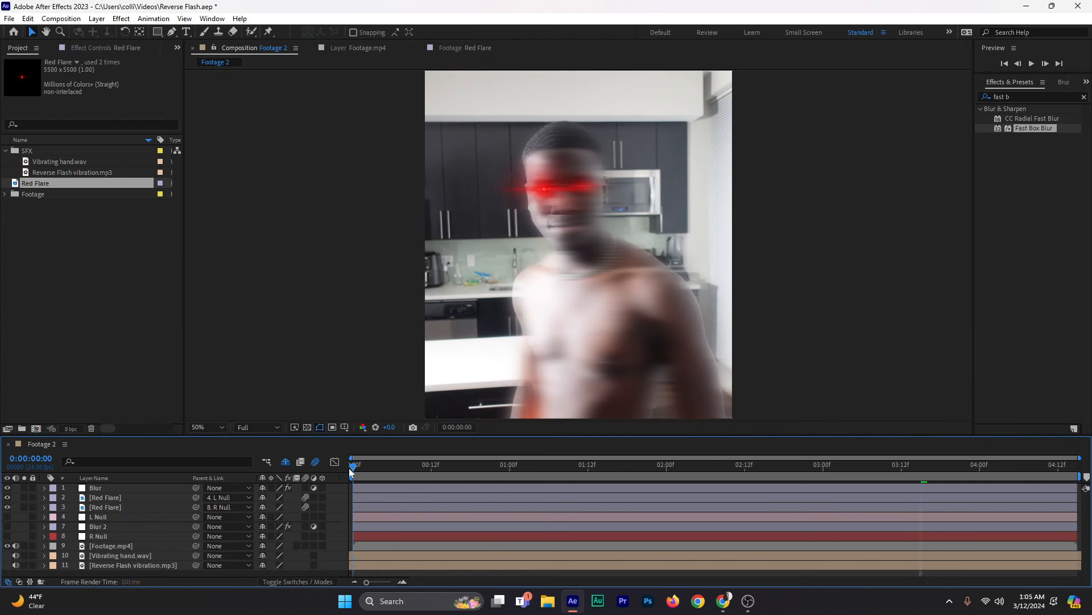
key("space")
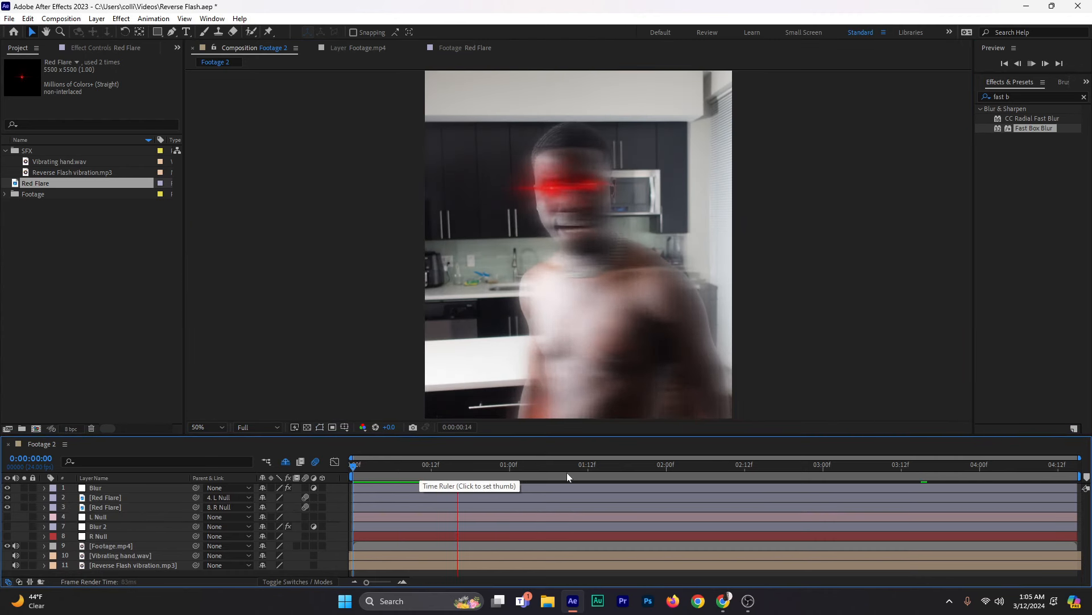
key("space")
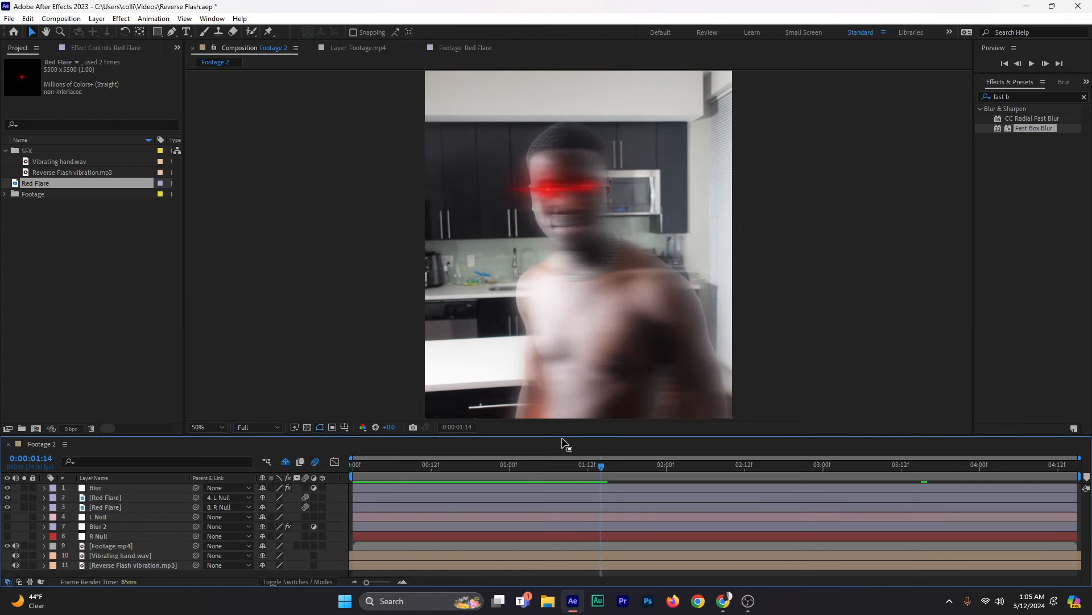
Step: Replace both Red Flare images with the shy L Flare and R Flare layers by unhiding the shy layers and switching visibility
left_click_drag(484, 470, 289, 510)
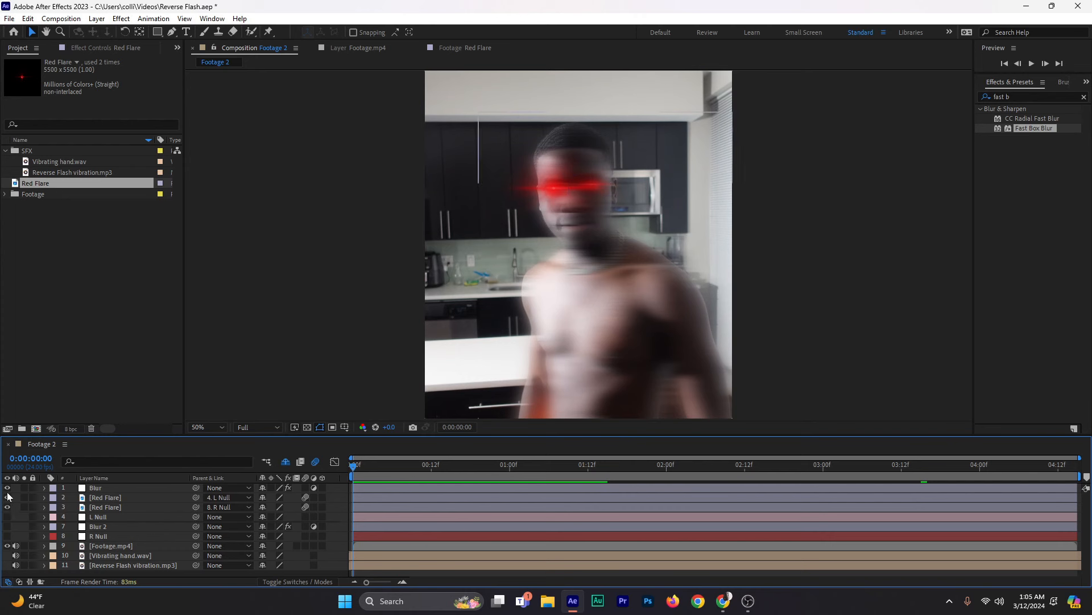
left_click(7, 507)
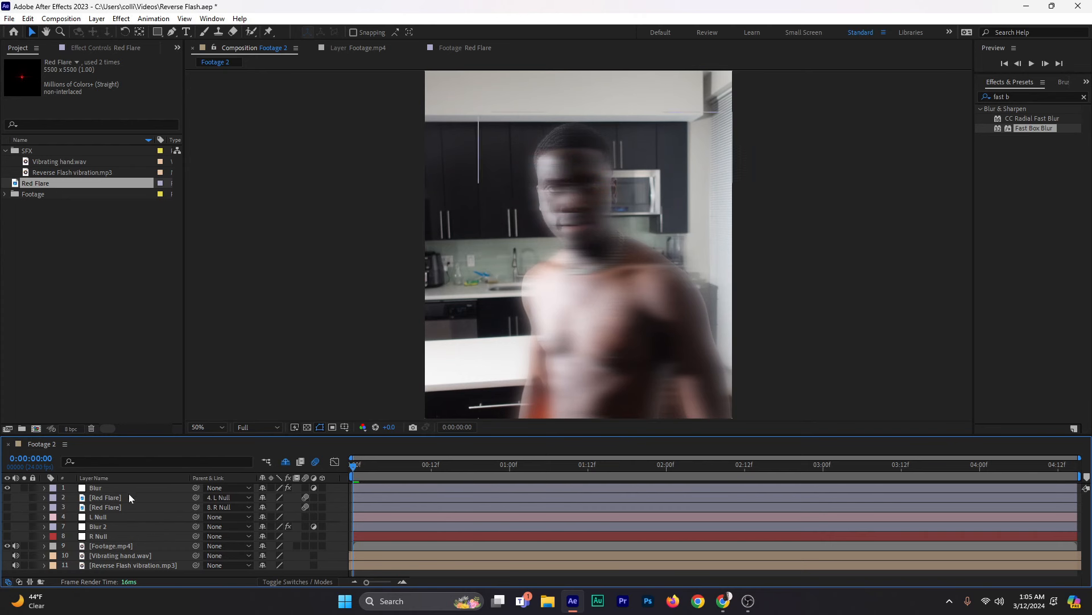
left_click(286, 463)
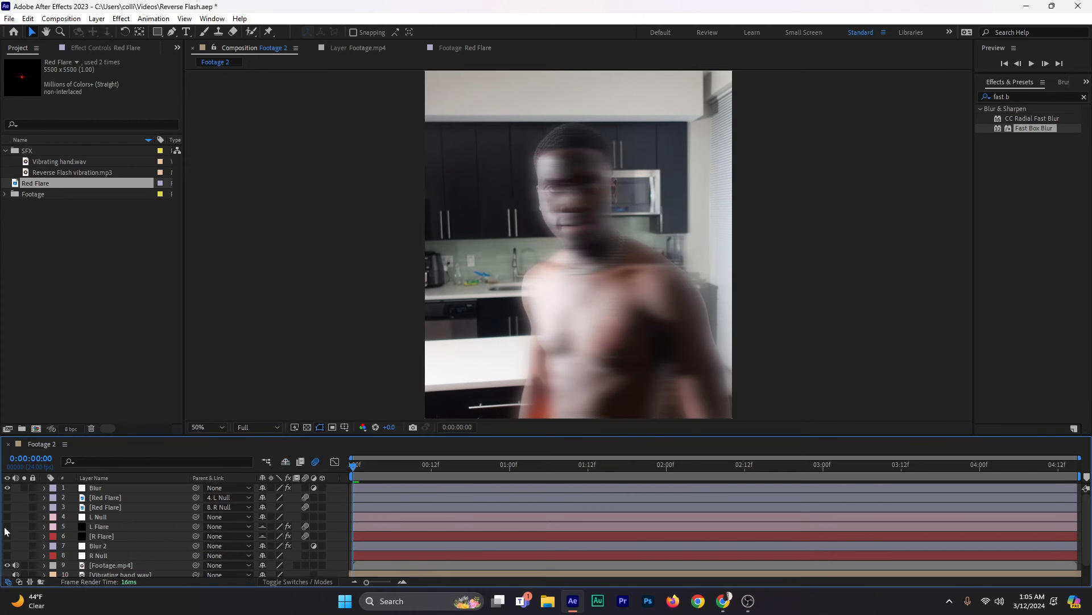
left_click(119, 526)
left_click(8, 536)
left_click(7, 526)
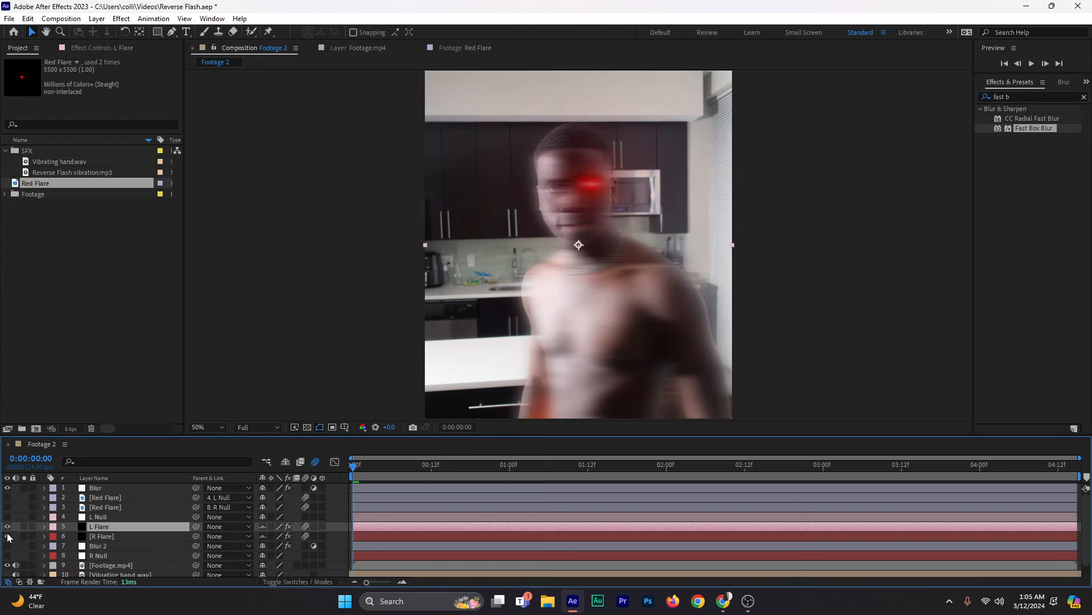
left_click(961, 290)
Step: Scrub and play through the composition to check the L Flare and R Flare under the blur, then return to the first frame
left_click_drag(501, 469, 999, 456)
key("space")
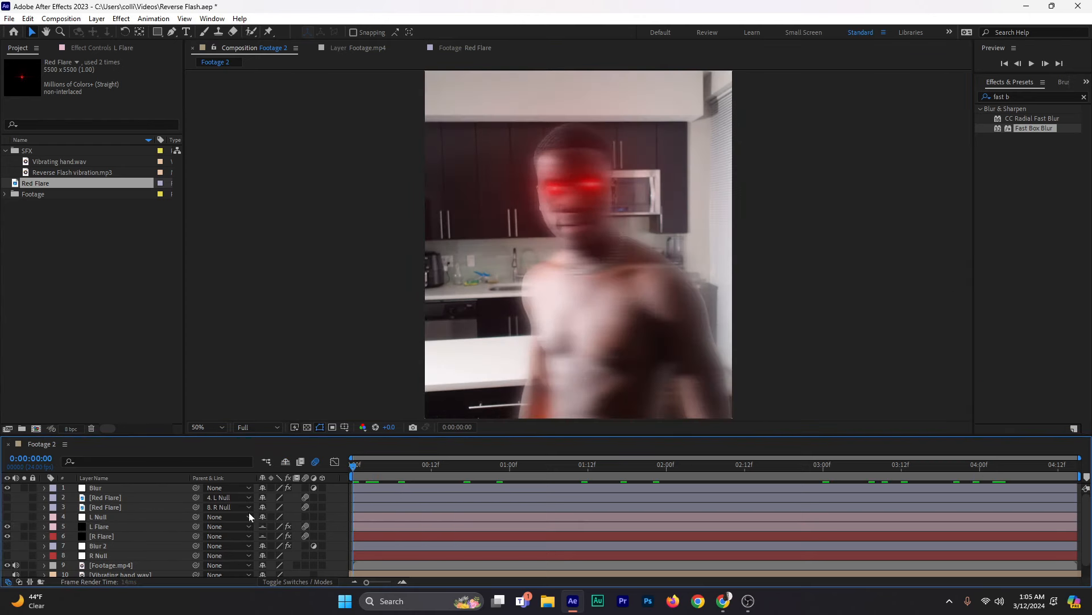
left_click_drag(935, 496, 363, 499)
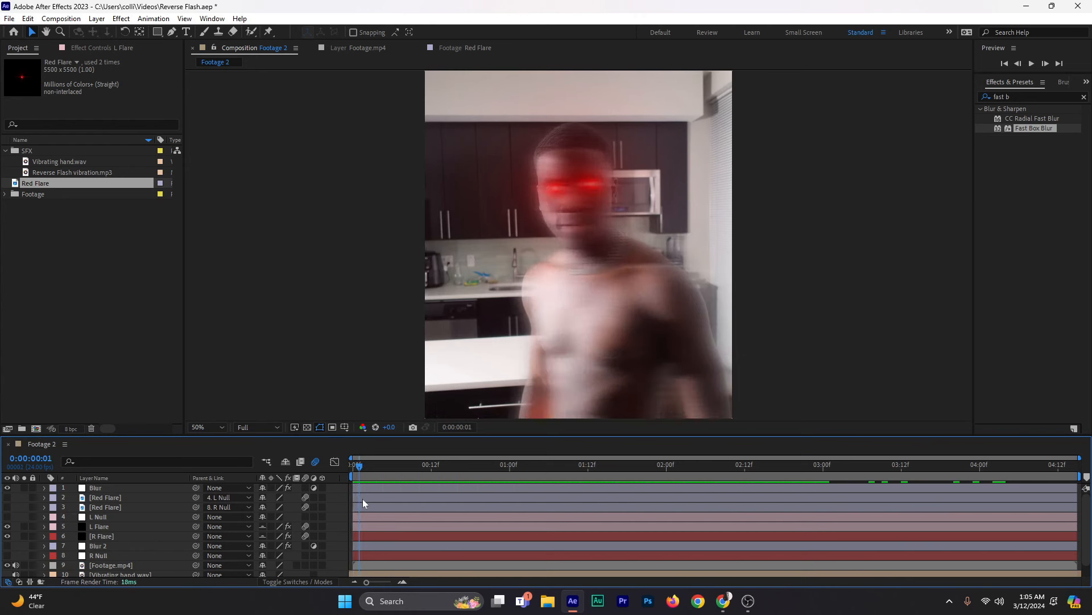
left_click_drag(349, 462, 827, 480)
key("Home")
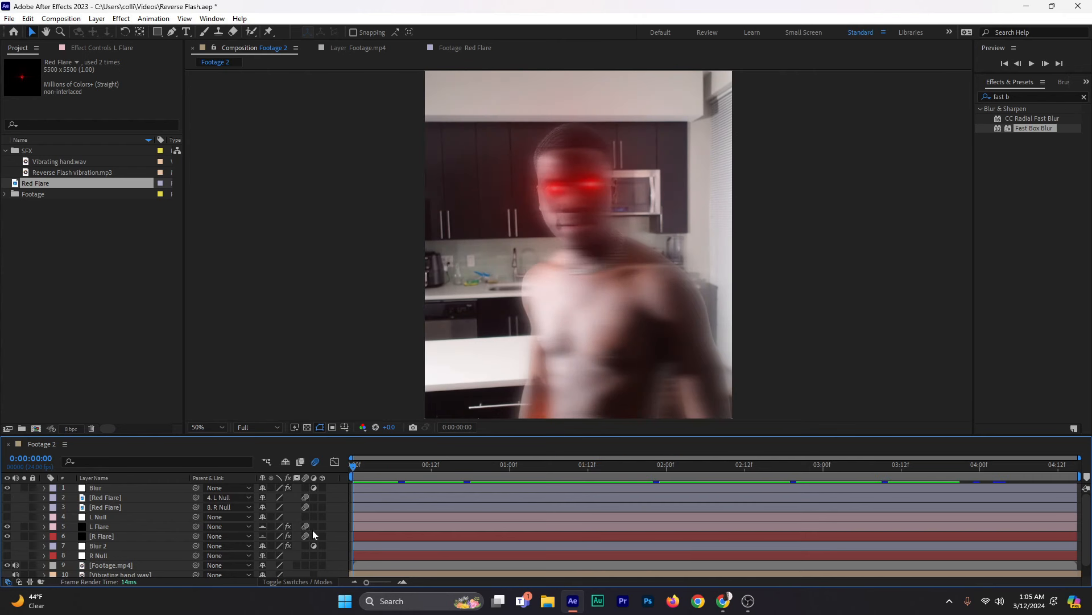